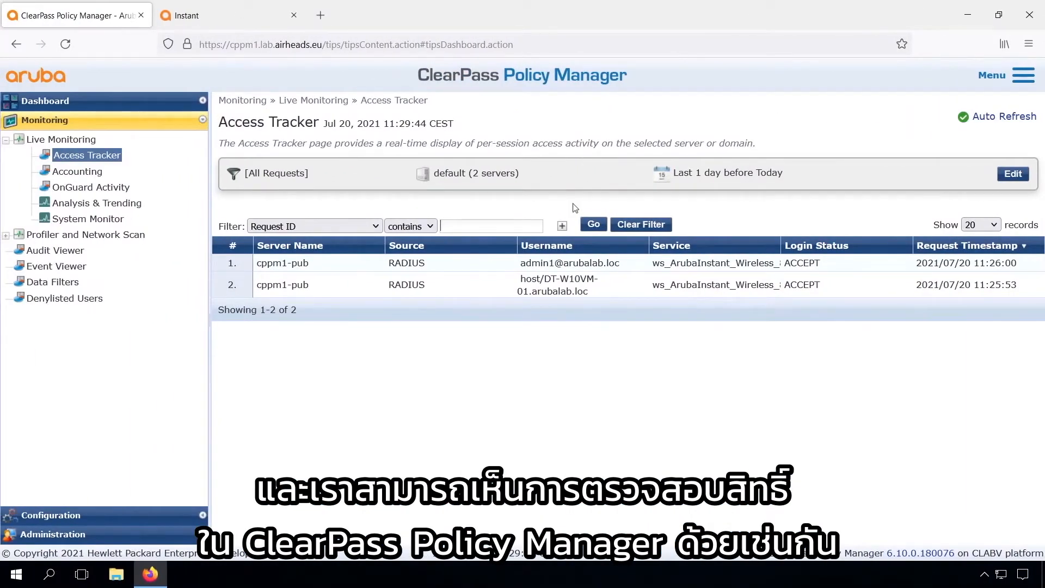
Switch to the Instant controller's browser tab, which lists the connected wireless client
click(222, 18)
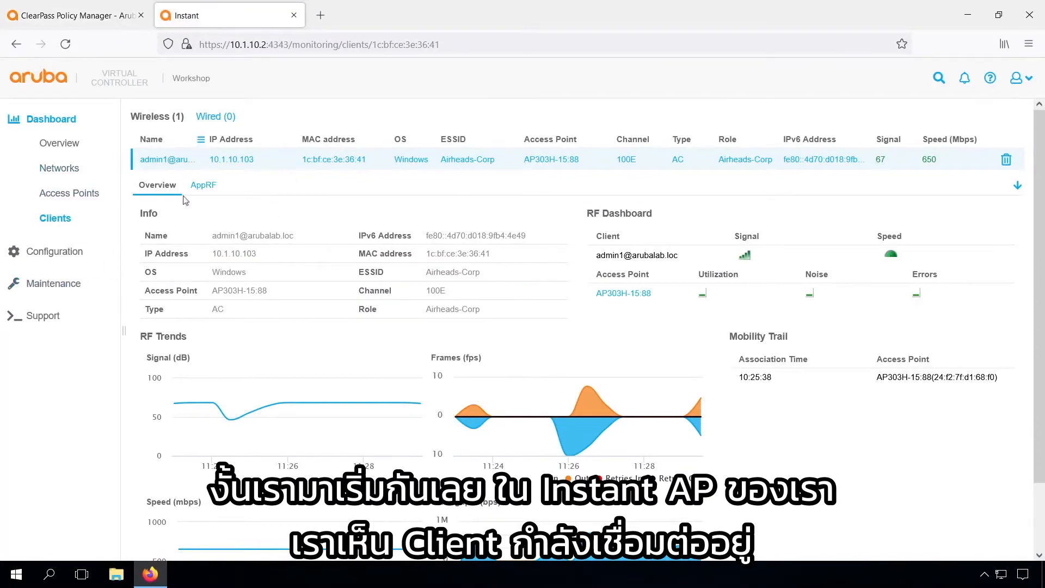
Show the Roles list under Aruba Instant's Security configuration
click(54, 253)
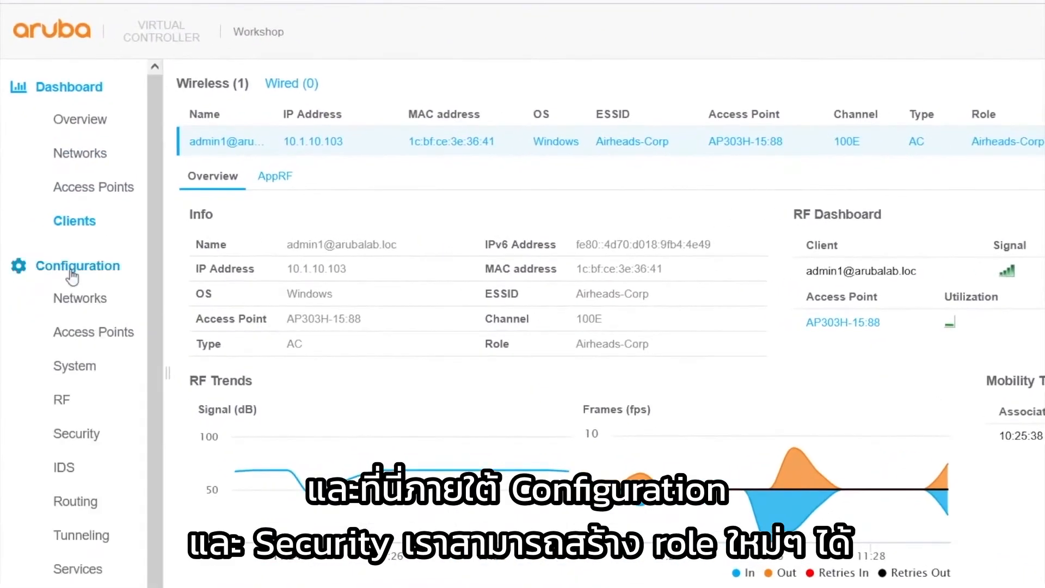
click(75, 434)
click(181, 287)
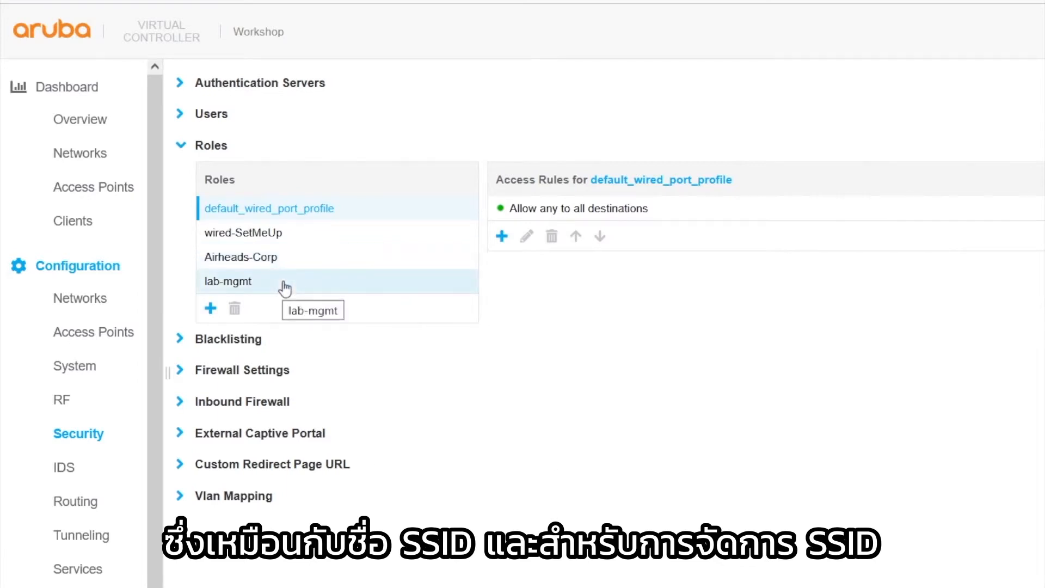
Add the roles employee, machine and contractor, each allowing any traffic to all destinations
click(211, 309)
text(employee)
click(331, 361)
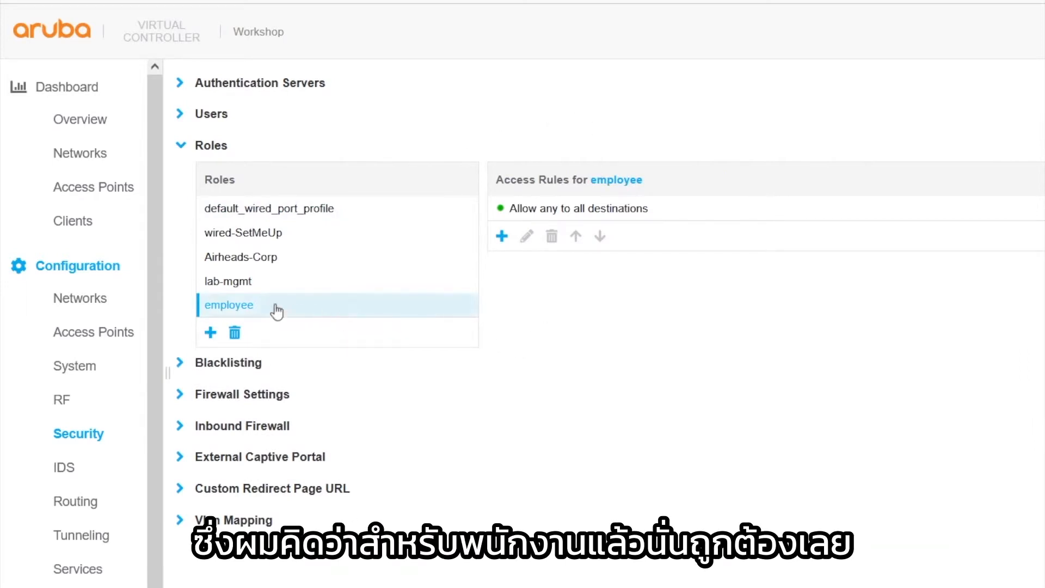
click(211, 332)
text(machine)
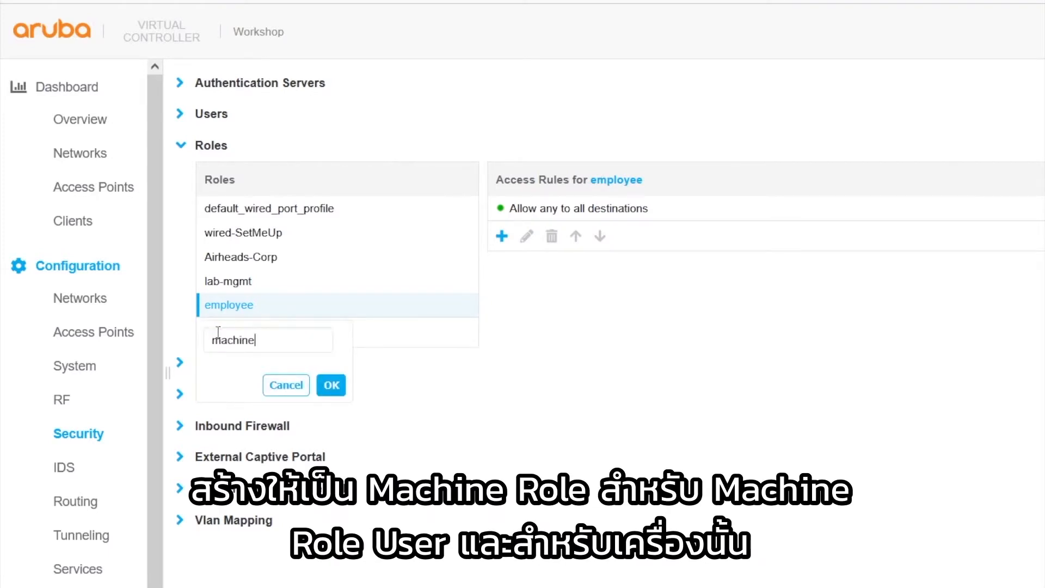
click(333, 385)
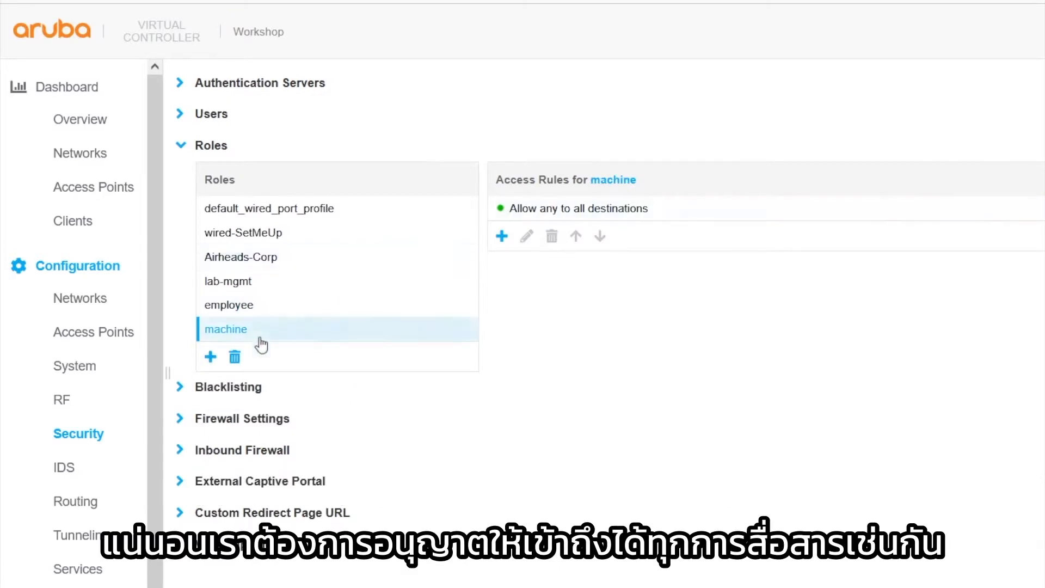
click(210, 356)
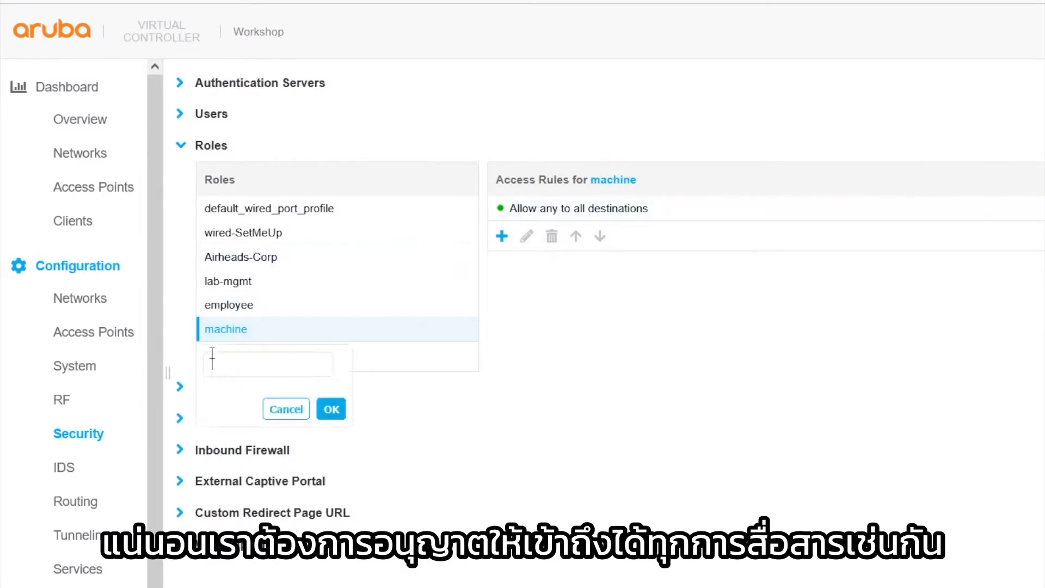
text(contr)
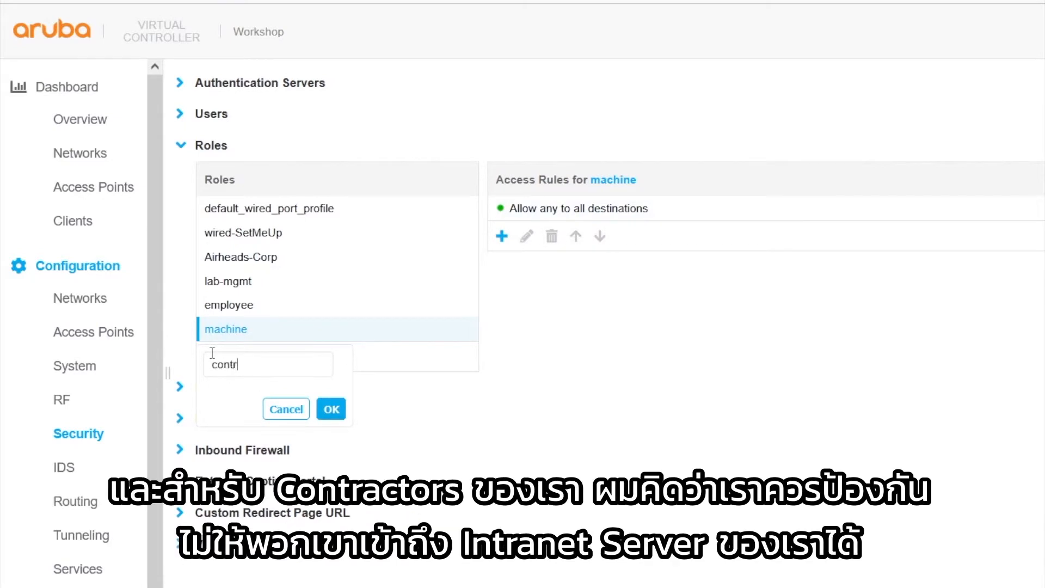
text(actor)
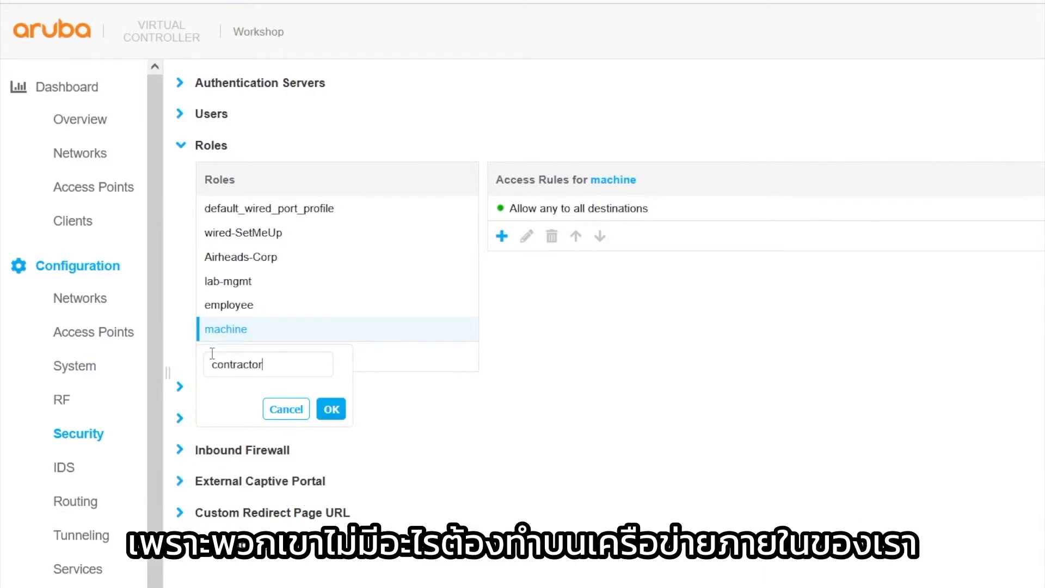
click(331, 408)
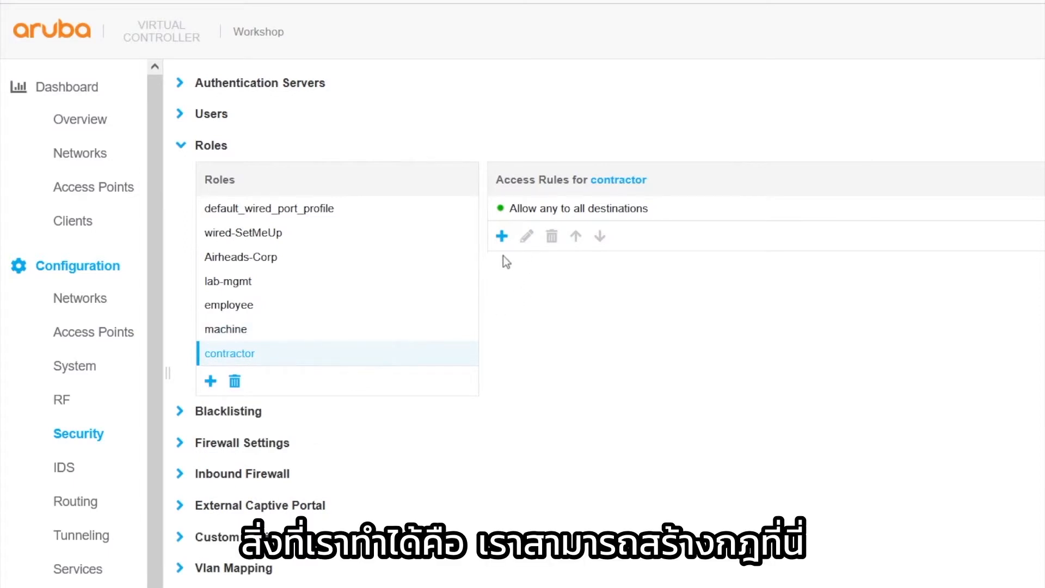
Give the contractor role a Deny rule for server 10.1.254.20, ranked above Allow any
click(502, 236)
click(945, 215)
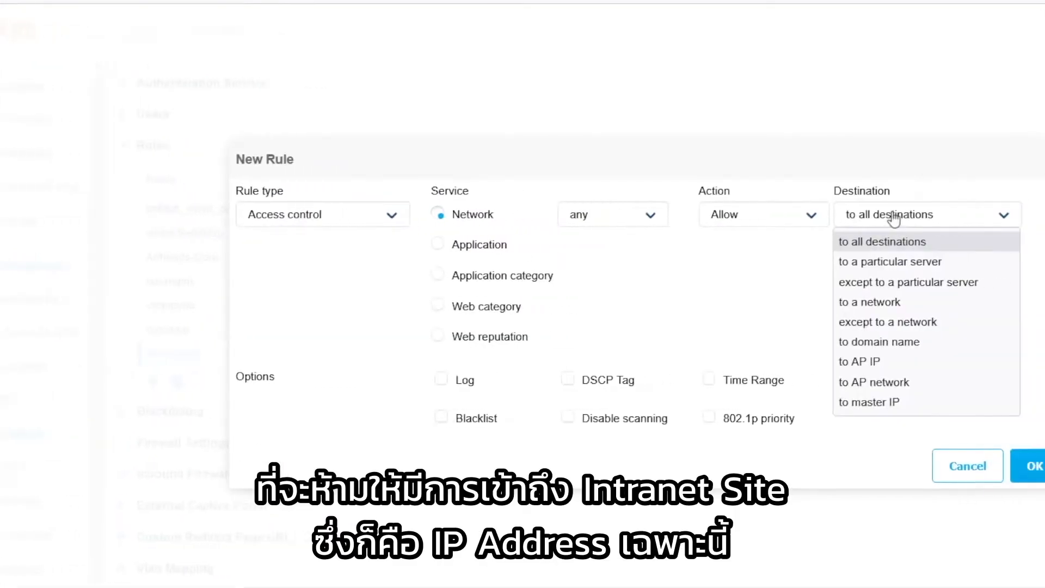
click(904, 262)
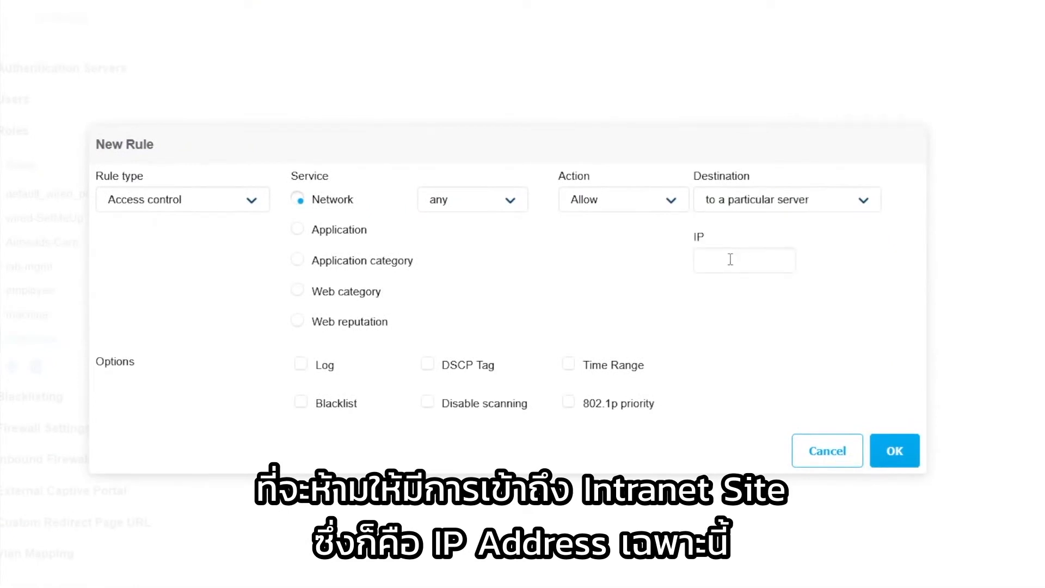
text(10.1.254.20)
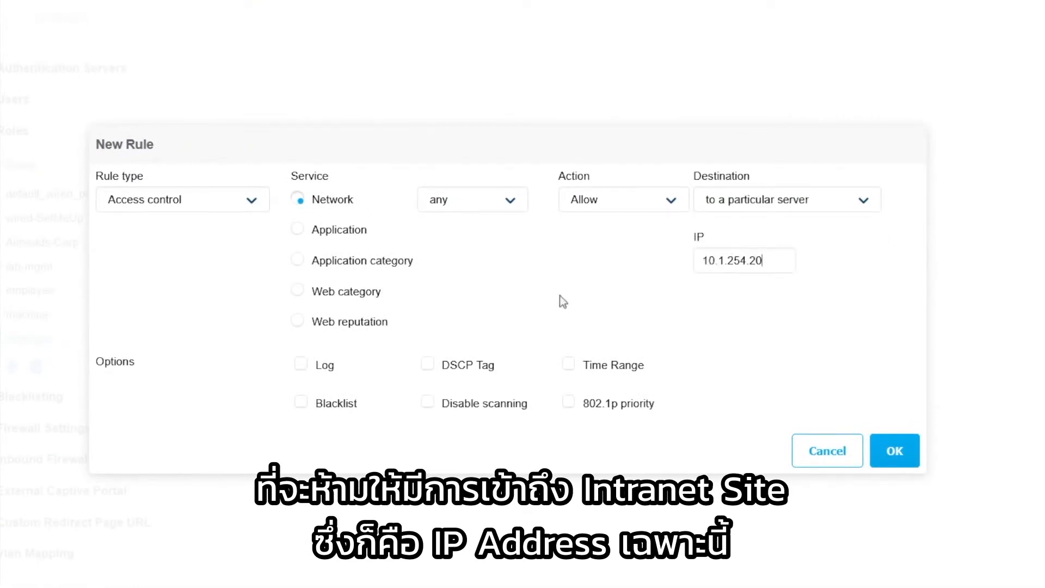
click(596, 201)
click(590, 247)
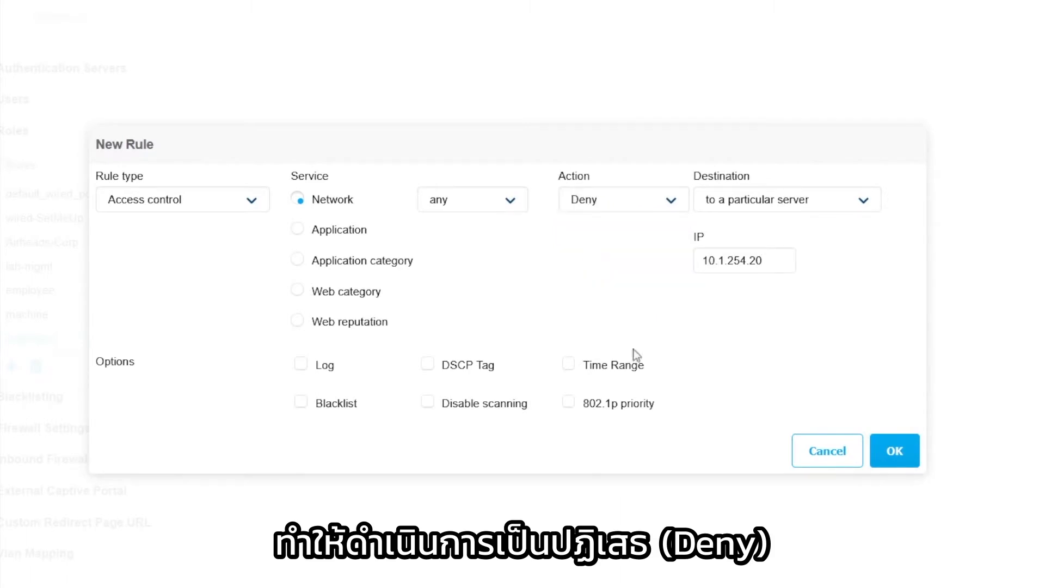
click(894, 450)
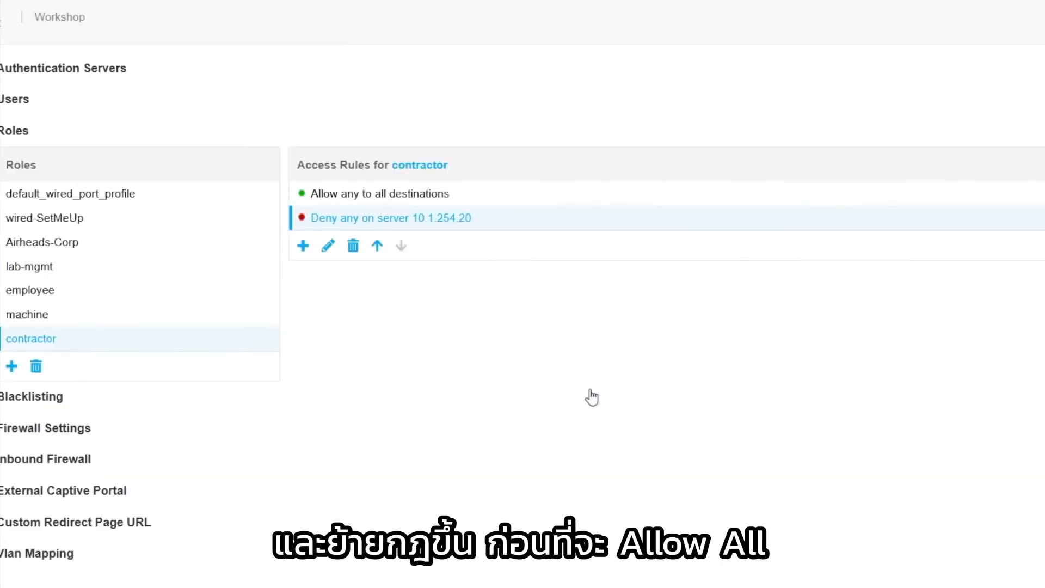
click(378, 247)
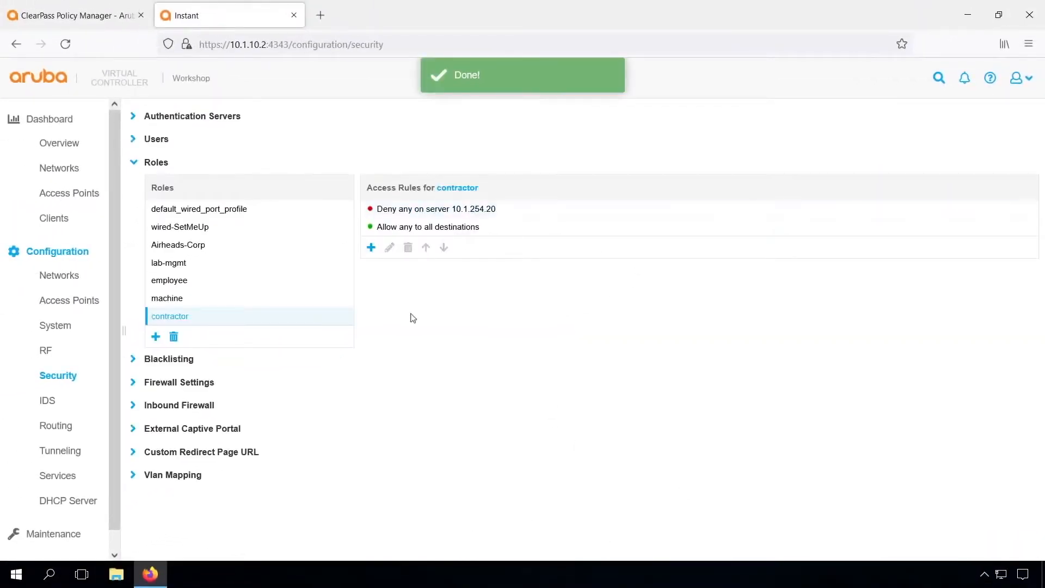
Create the admin and helpdesk roles in the Instant roles list
click(156, 336)
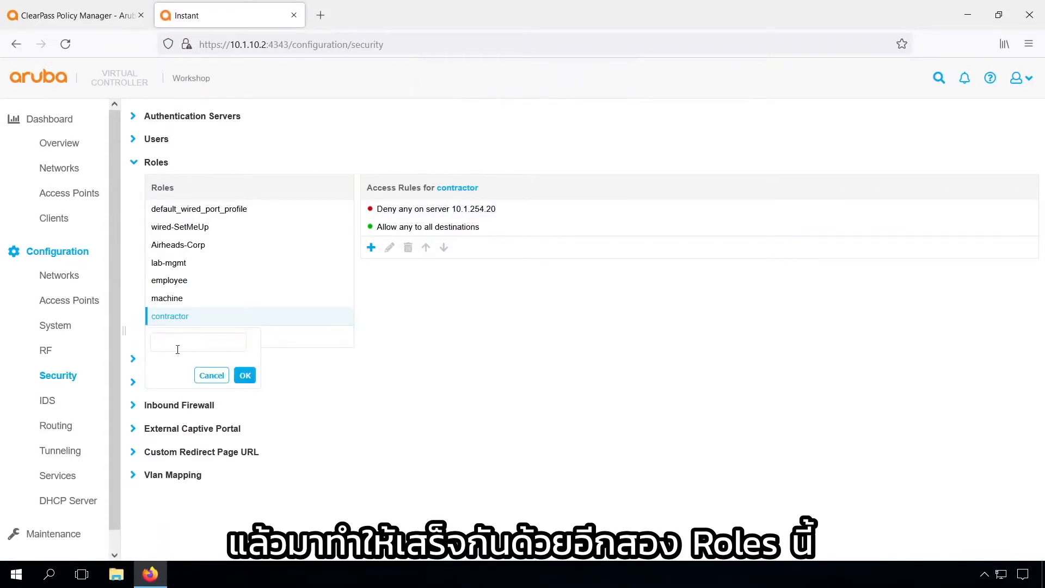
text(admin)
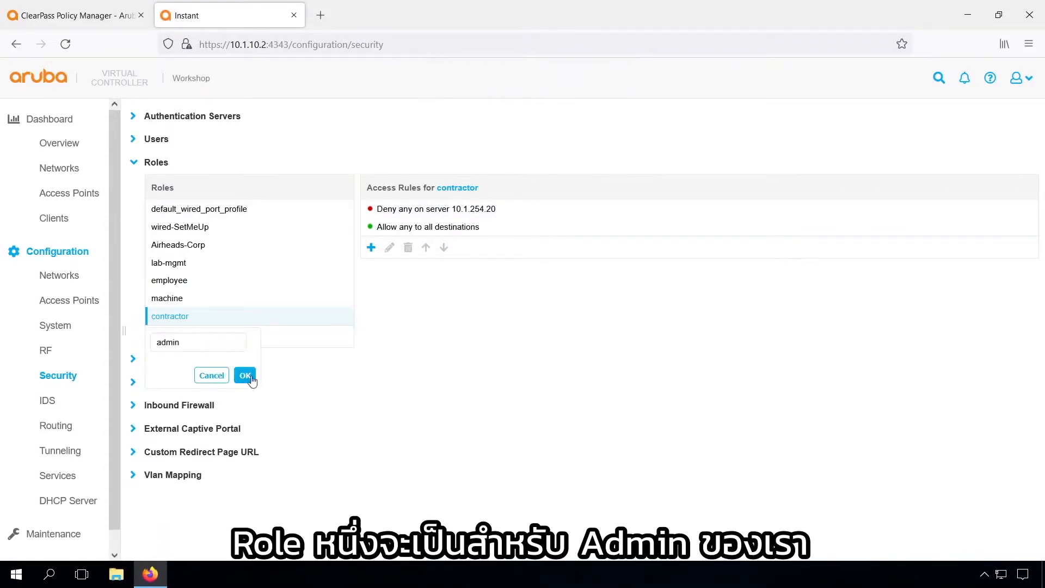
click(245, 376)
click(160, 354)
text(helpdesk)
key(Return)
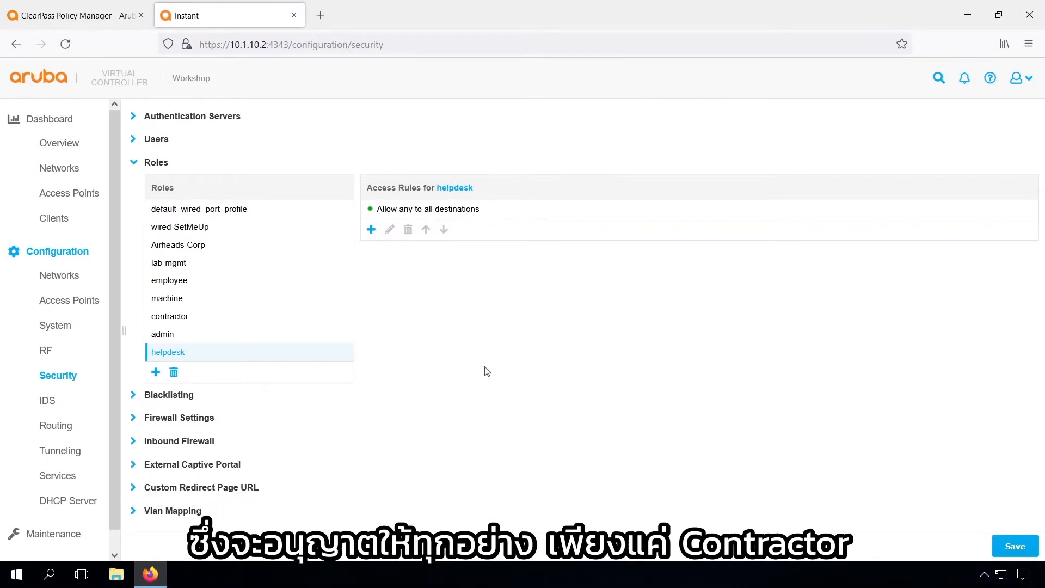
Open the ws_ArubaInstant_Wireless_802.1X service from the ClearPass Services list
click(83, 17)
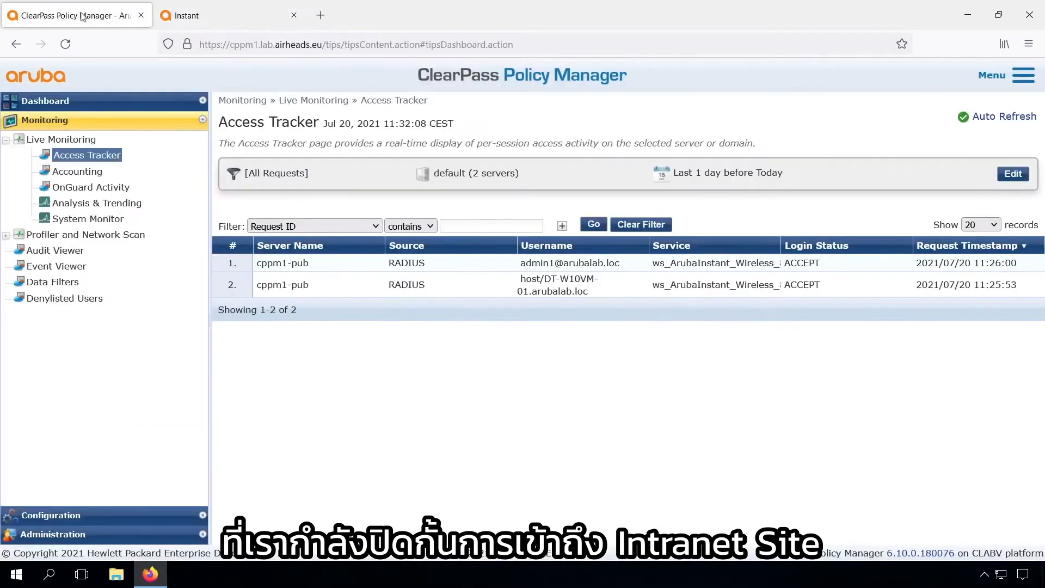
click(58, 521)
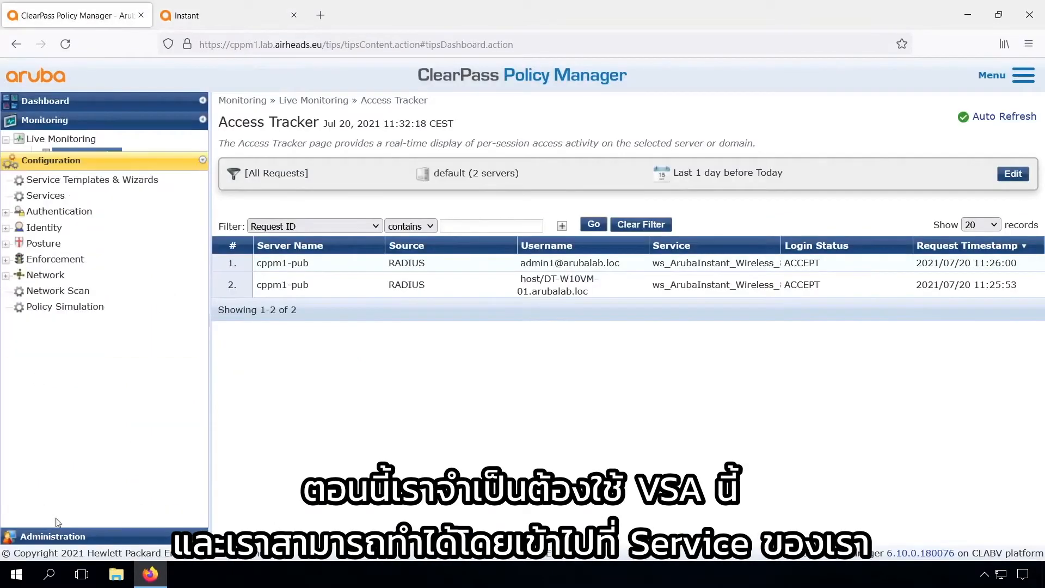
click(47, 174)
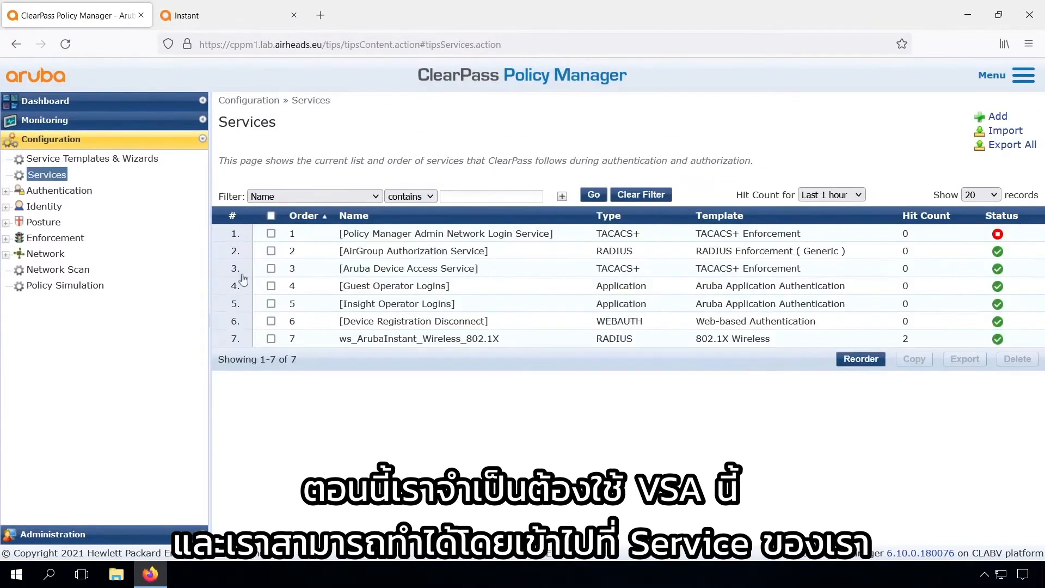
click(406, 338)
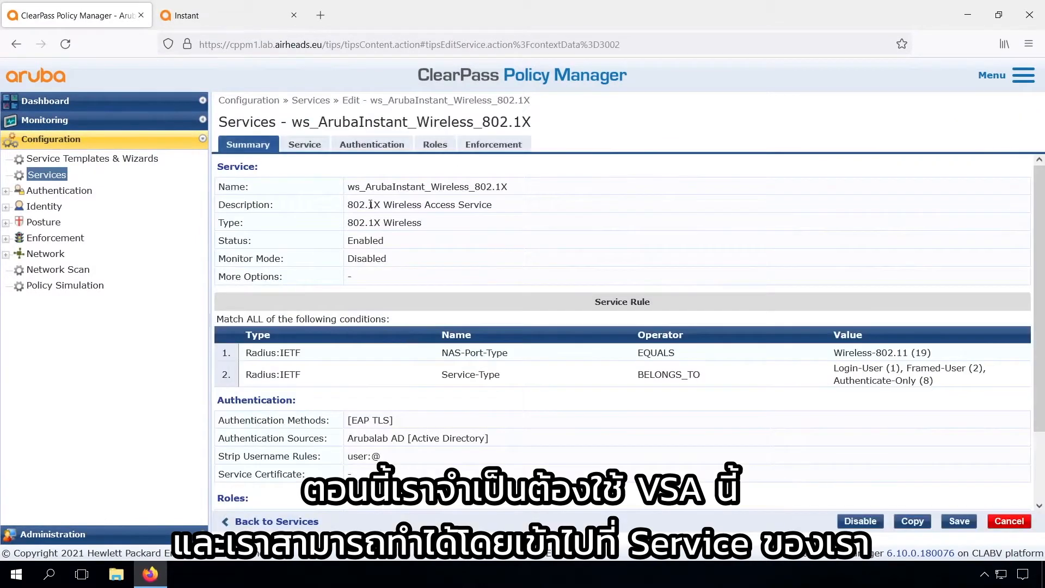
Review the service's General, Authentication, Roles and Enforcement tabs, showing Sample Allow Access Policy
click(303, 146)
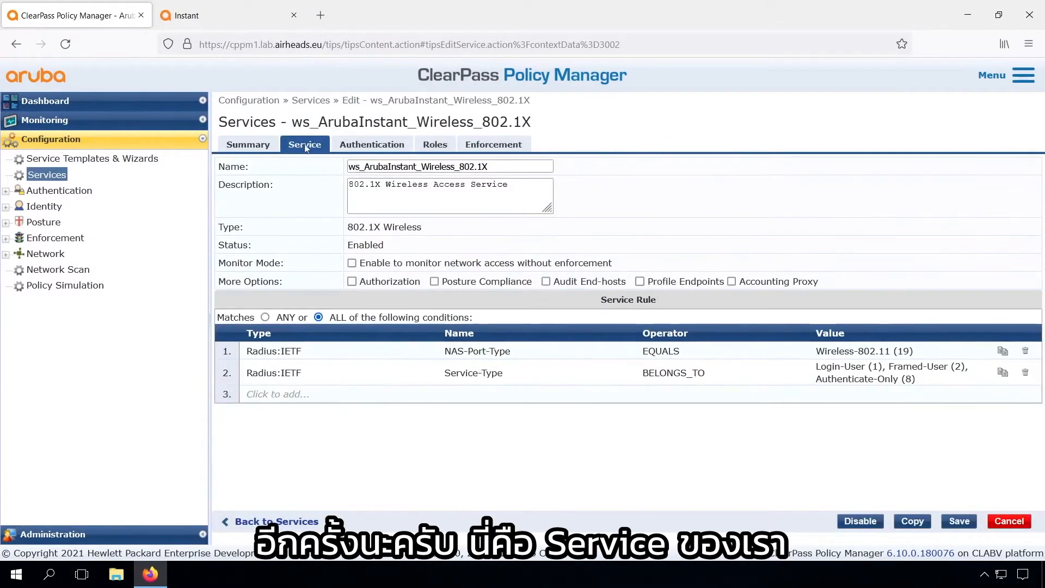
click(367, 143)
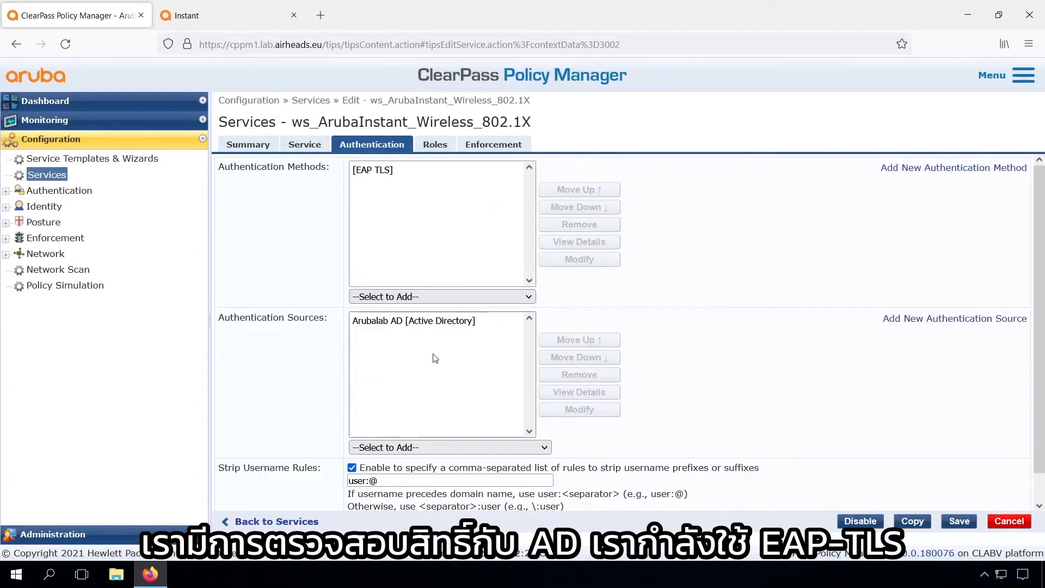
click(437, 146)
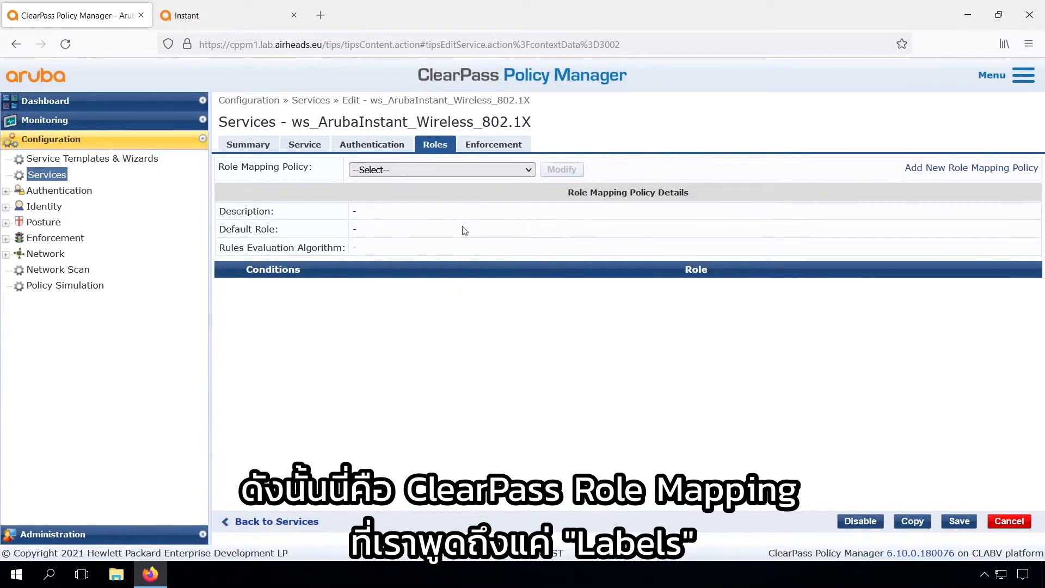
click(491, 147)
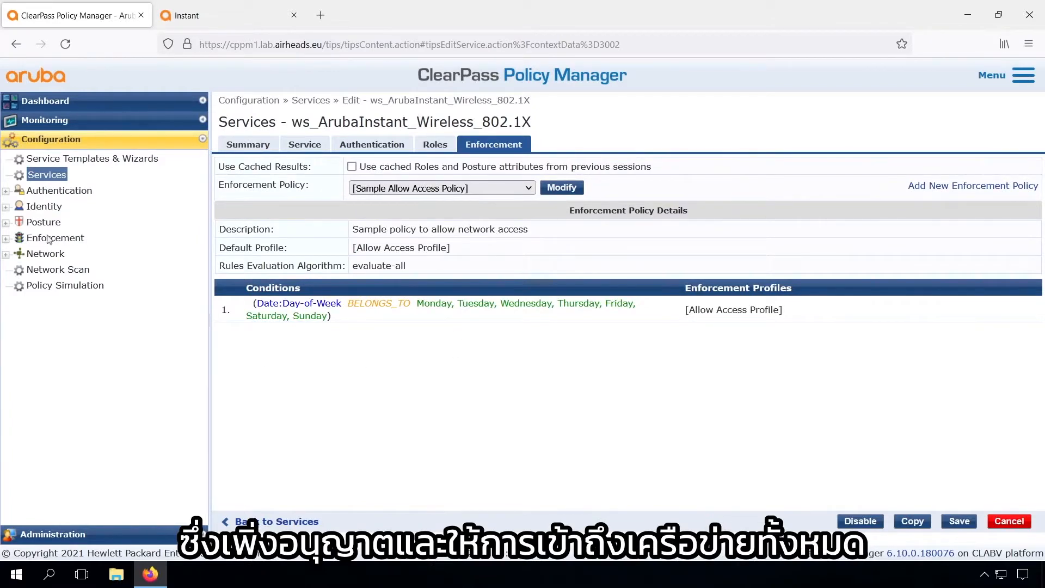
click(49, 239)
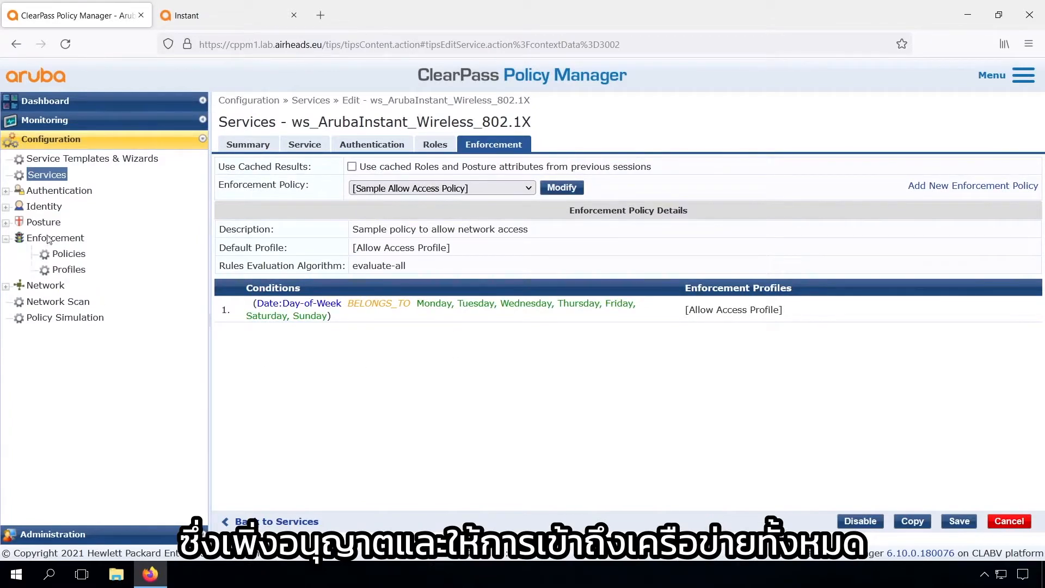
Start a new enforcement profile named ws_Employee, described 'Return the employee Aruba User Role'
click(70, 270)
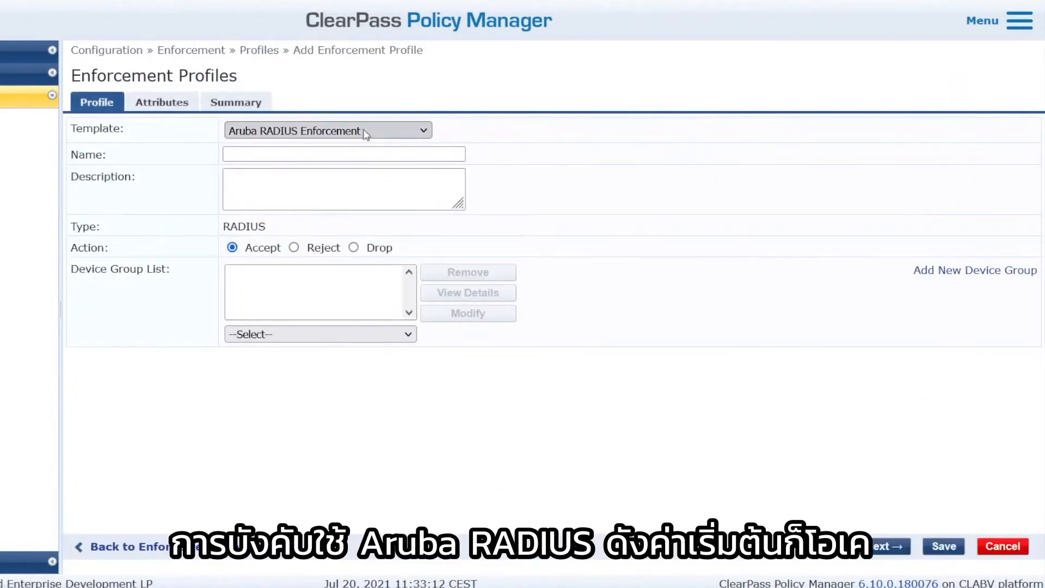
click(338, 152)
text(ws_)
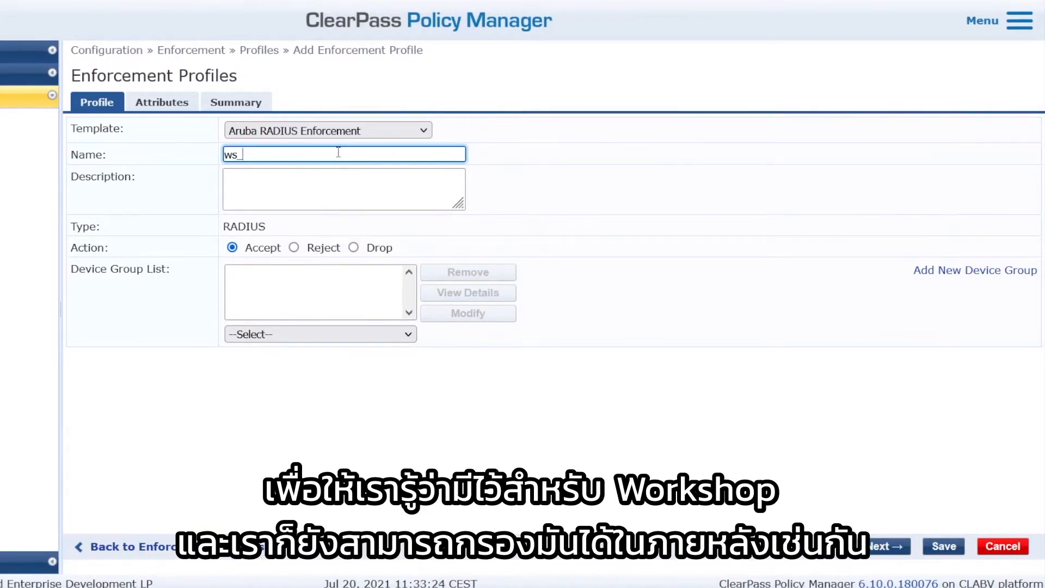
text(Employee)
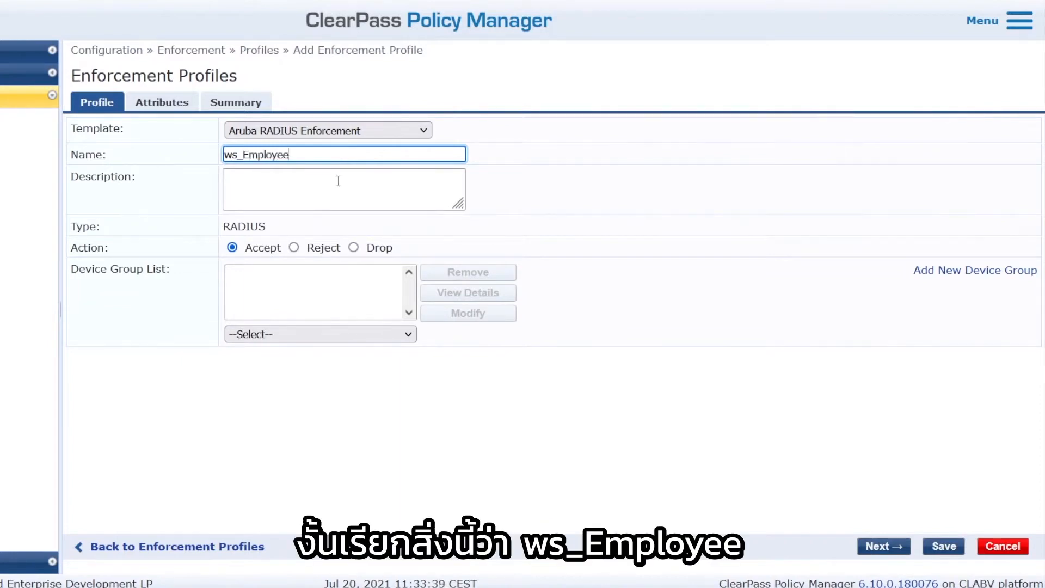
click(338, 180)
text(Return the emplo)
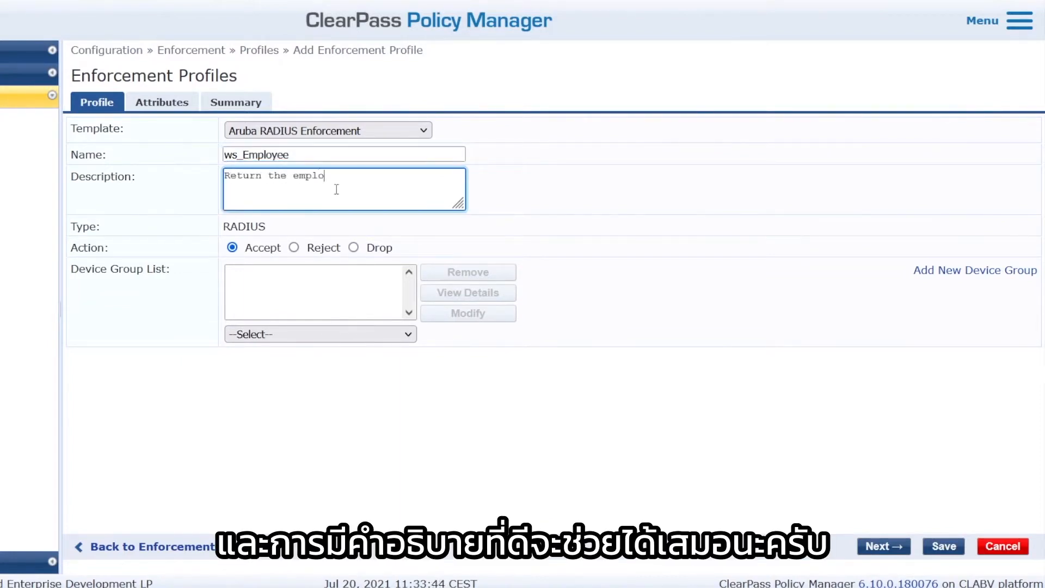
text(yee Aruba User Role)
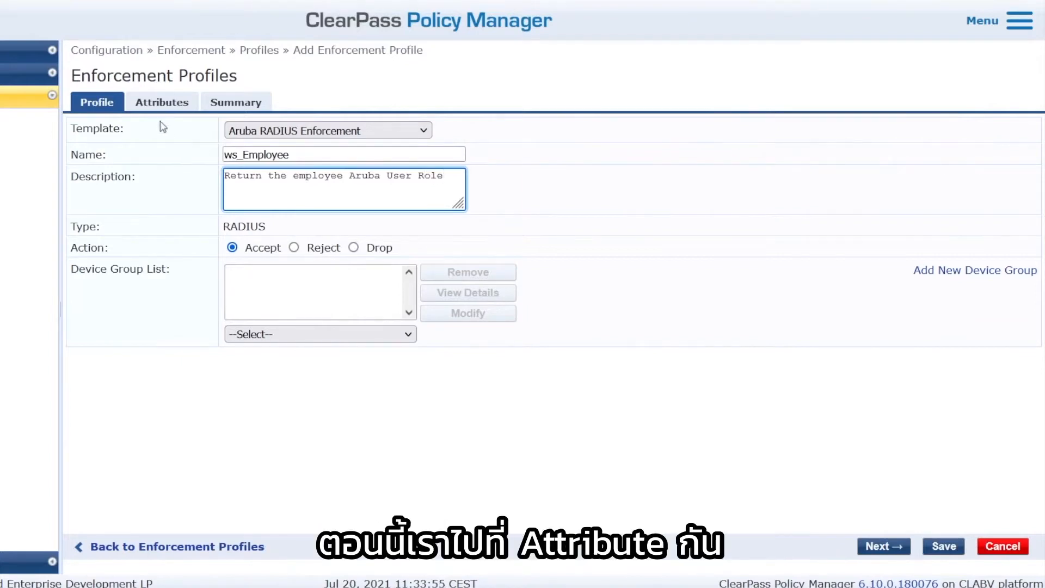
Set the profile's Aruba-User-Role attribute to employee, then view the Instant roles list
click(160, 105)
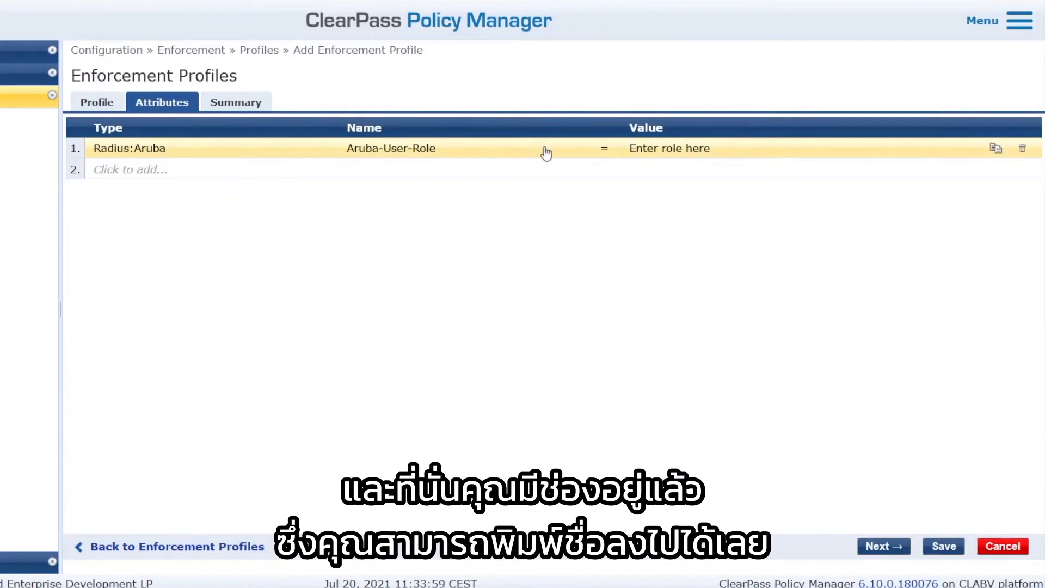
click(653, 153)
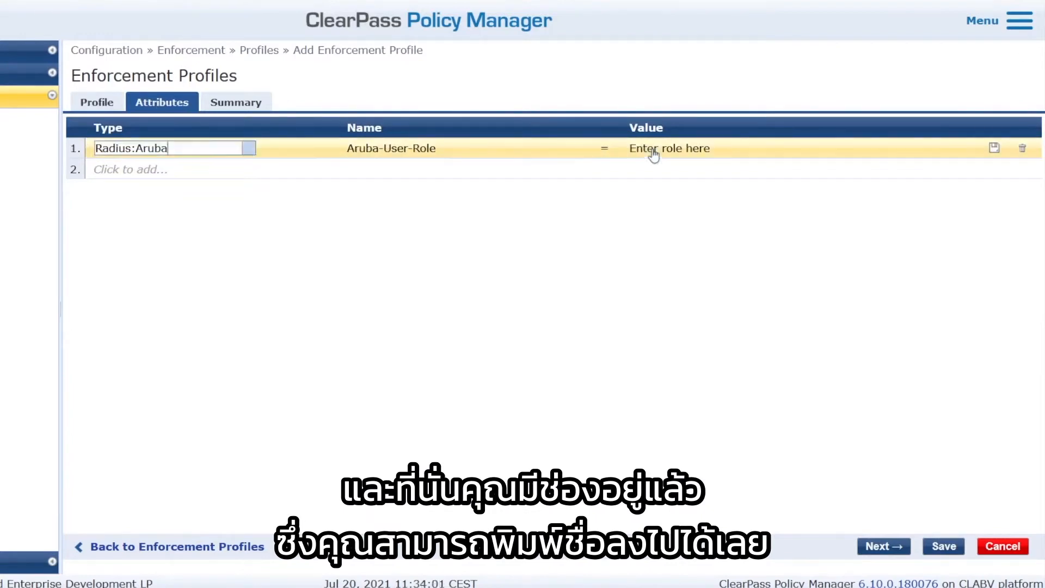
text(emplo)
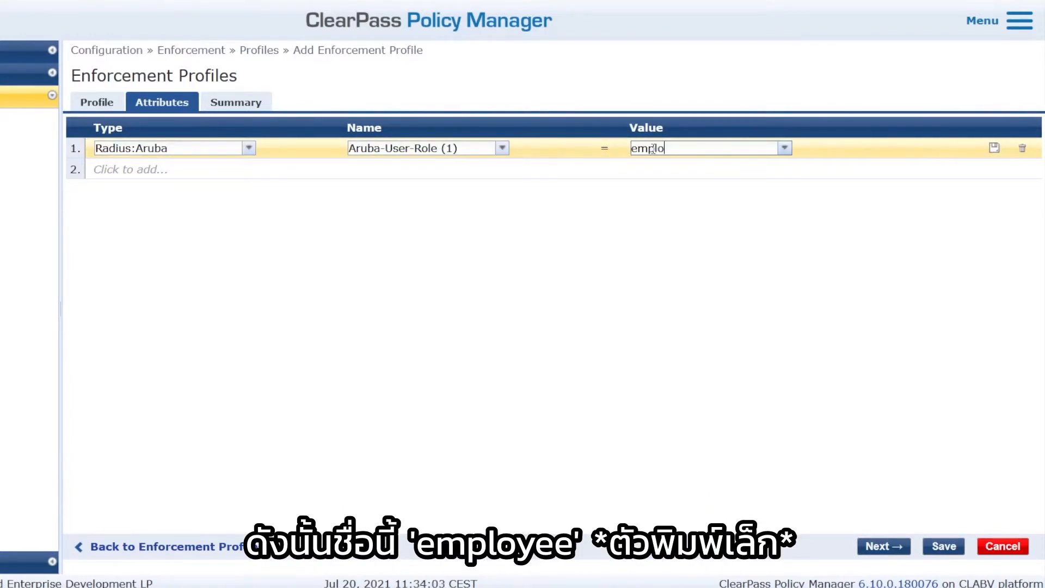
text(yee)
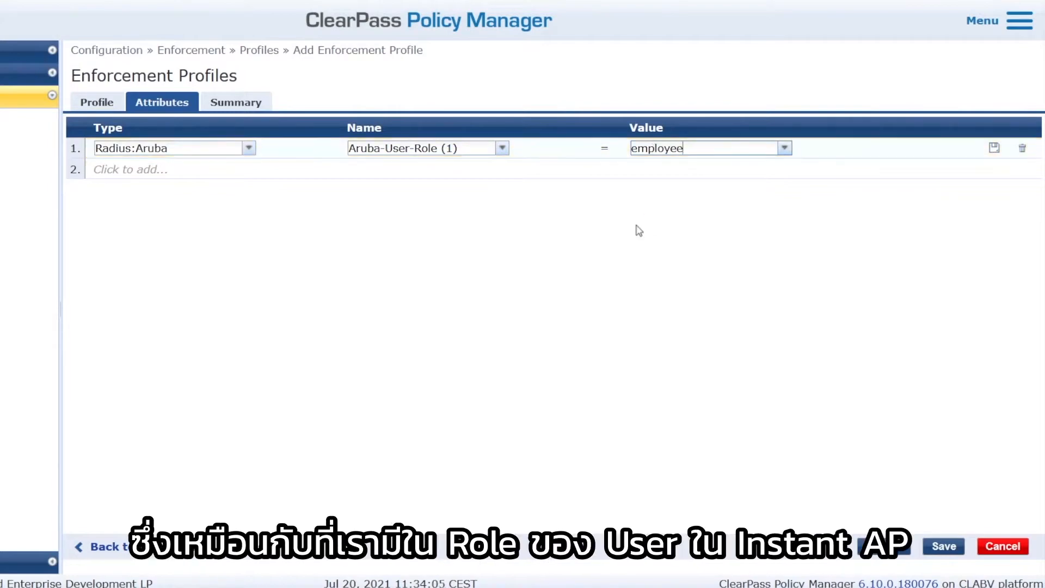
click(228, 21)
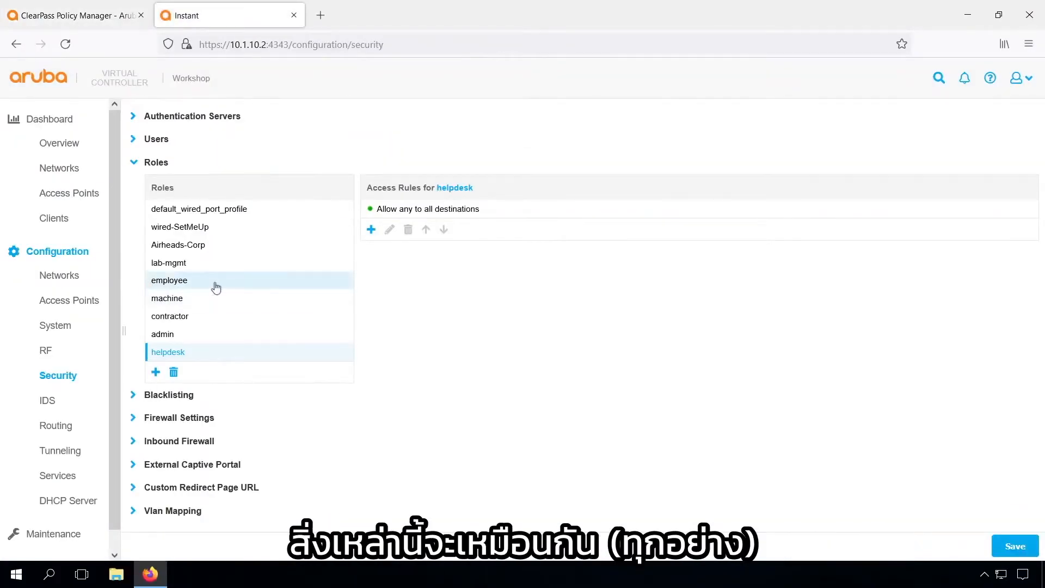
Compare Instant's employee role with the ws_Employee profile, ending on its Attributes tab
click(106, 19)
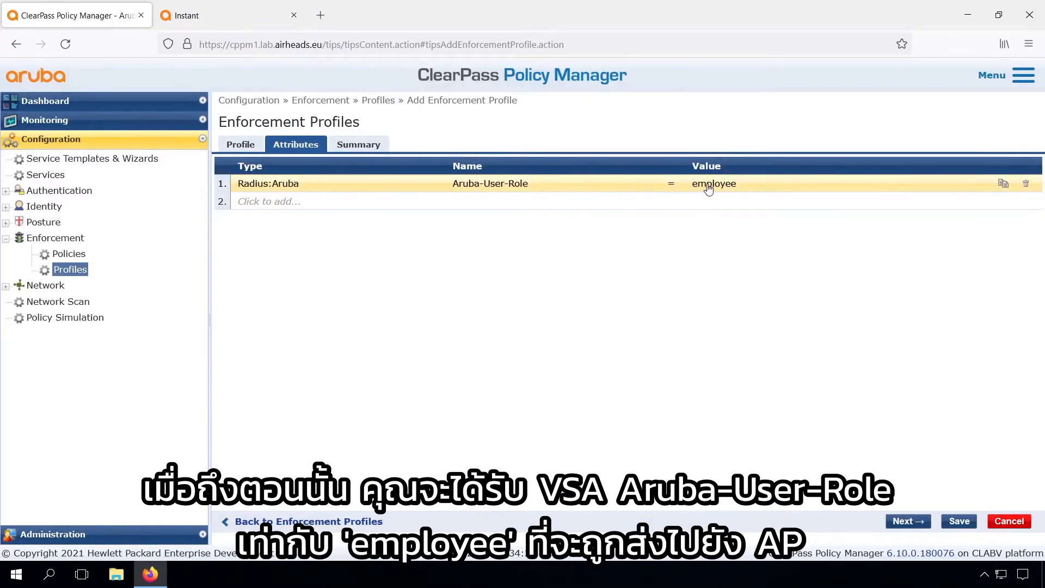
click(211, 16)
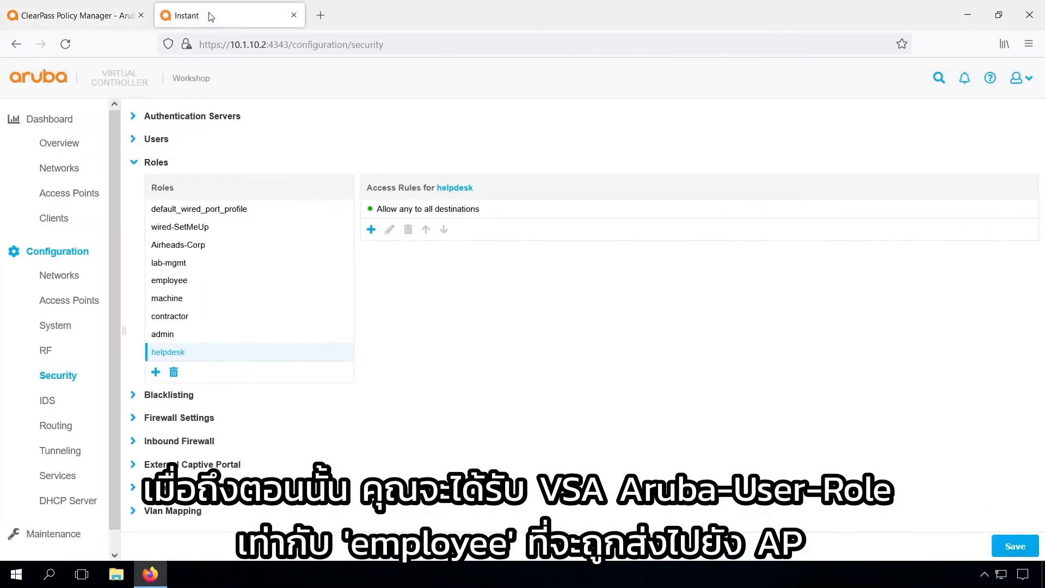
click(117, 20)
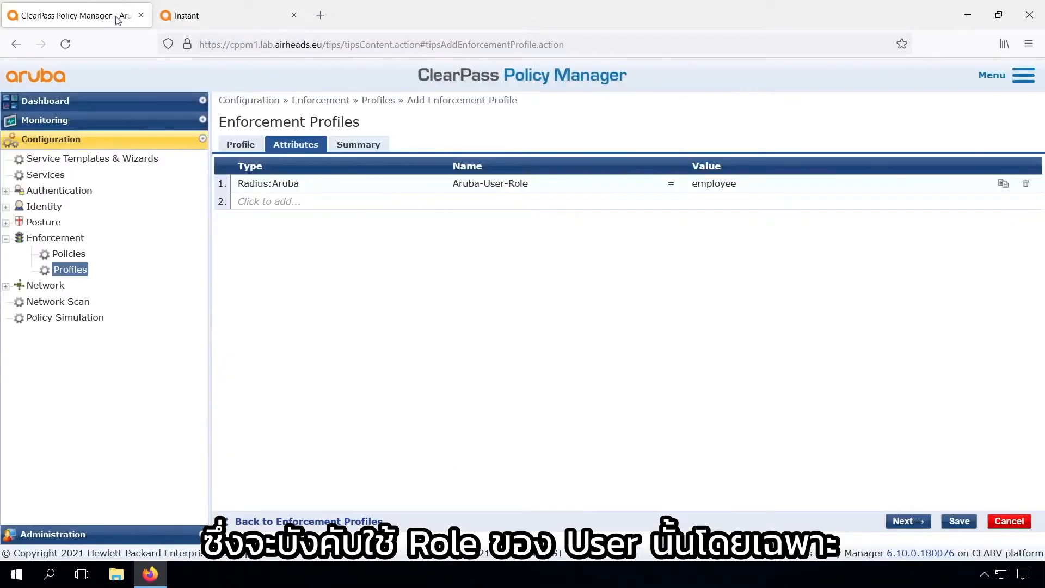
Save ws_Employee and filter the enforcement profiles list to names containing ws_
click(959, 522)
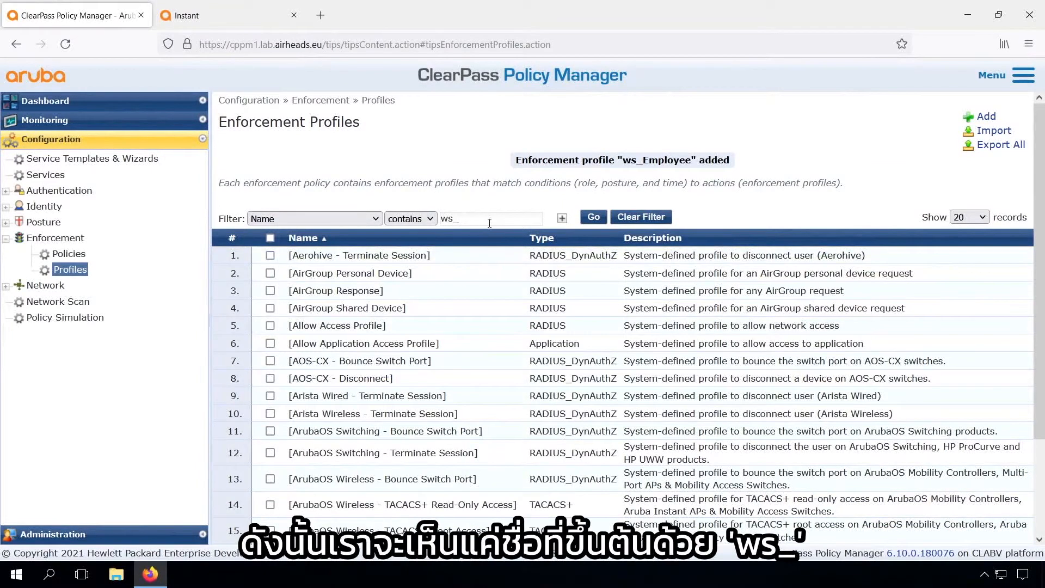
click(595, 219)
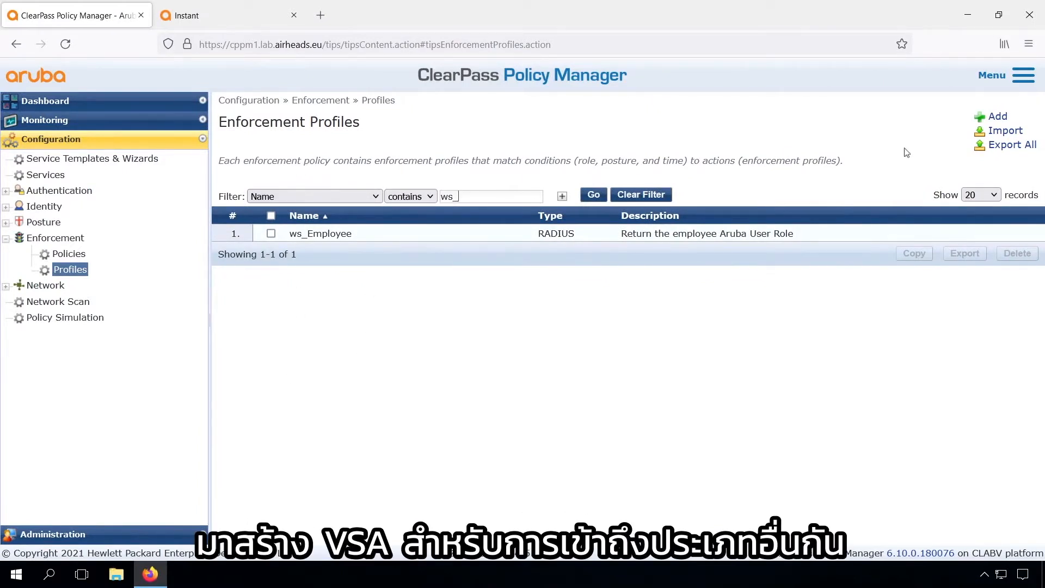
click(997, 117)
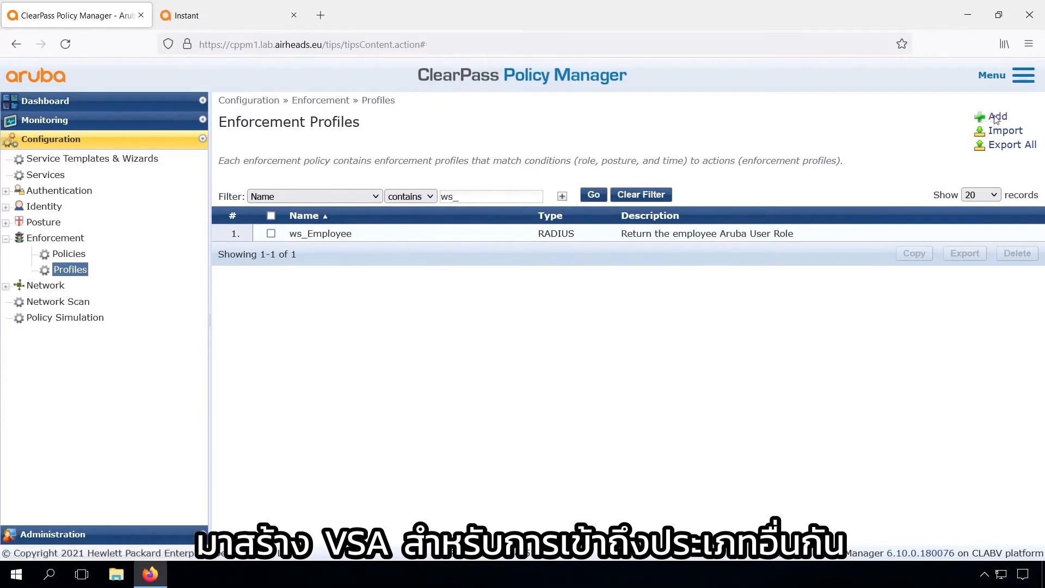
Create and save profile ws_Admin, described 'Retern the Admin', with Aruba-User-Role admin
click(522, 187)
text(ws_Ad)
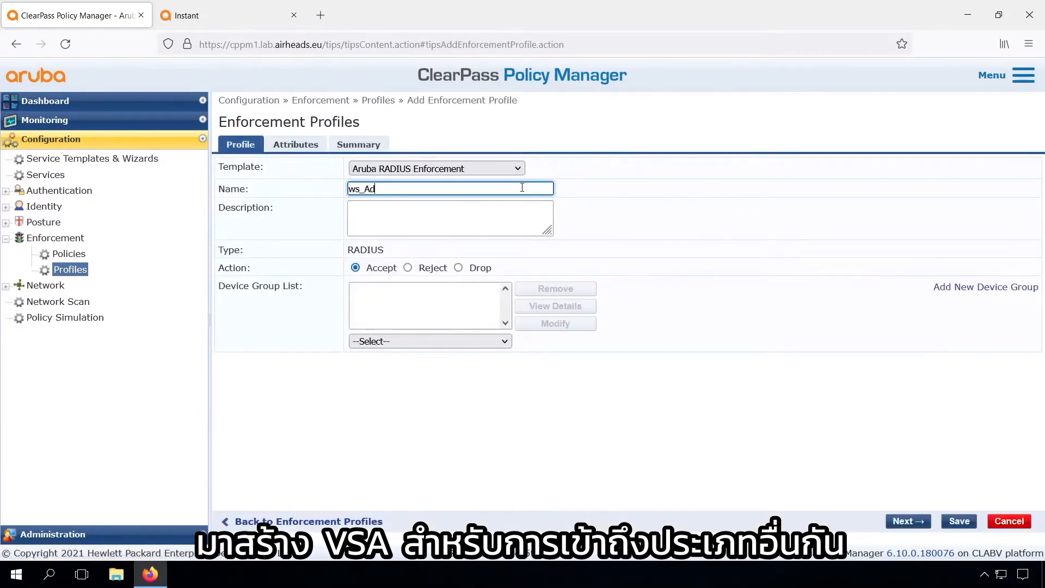
text(min)
click(509, 226)
text(Retern the Admin)
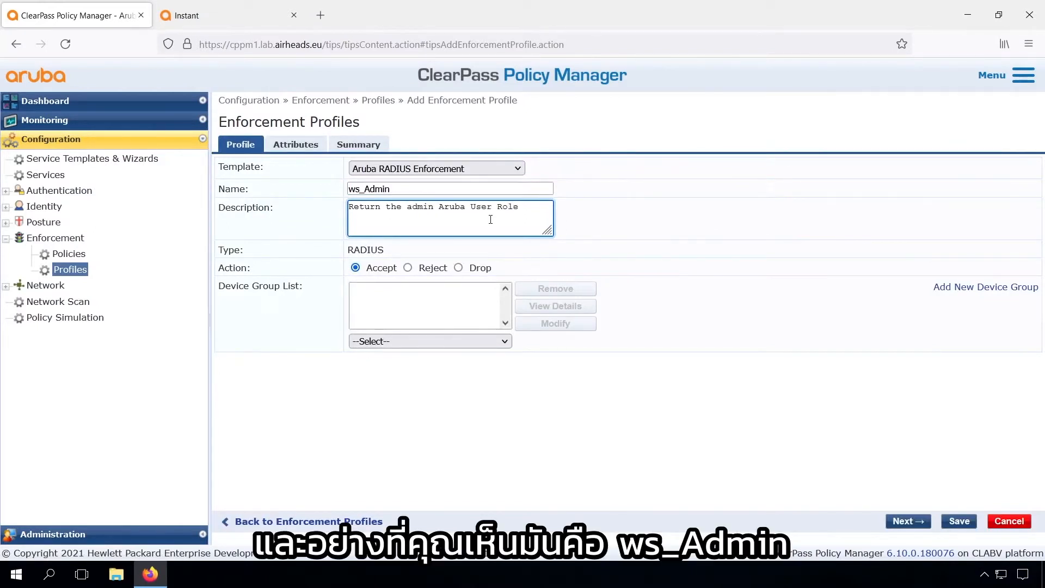
click(307, 145)
click(720, 182)
text(a)
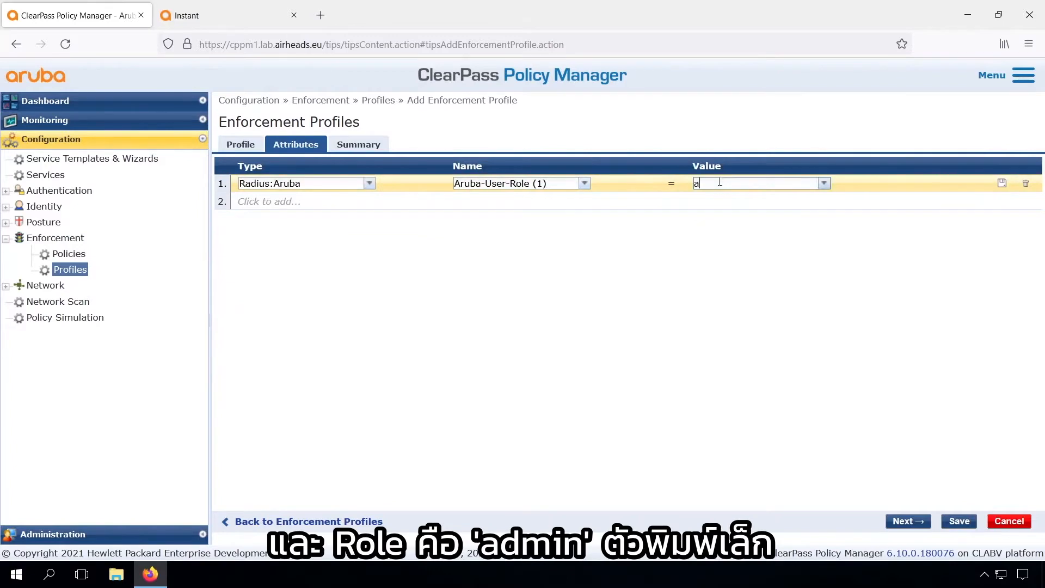
text(dmin)
click(959, 520)
Create and save profile ws_Machine, described 'Return the machine Aruba User Role', with Aruba-User-Role machine
click(998, 117)
click(483, 187)
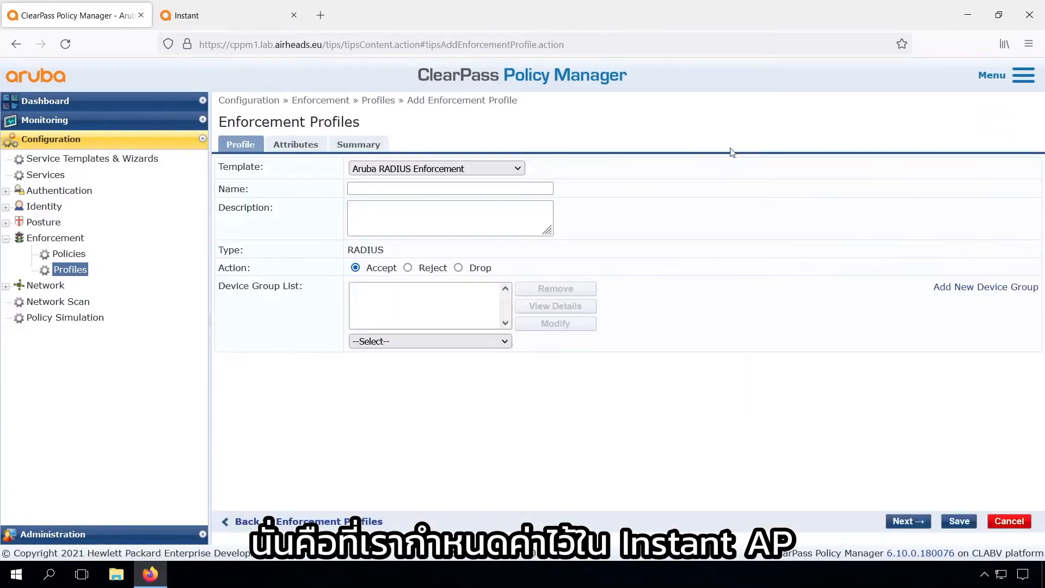
text(ws_Machine)
click(453, 226)
text(Return t)
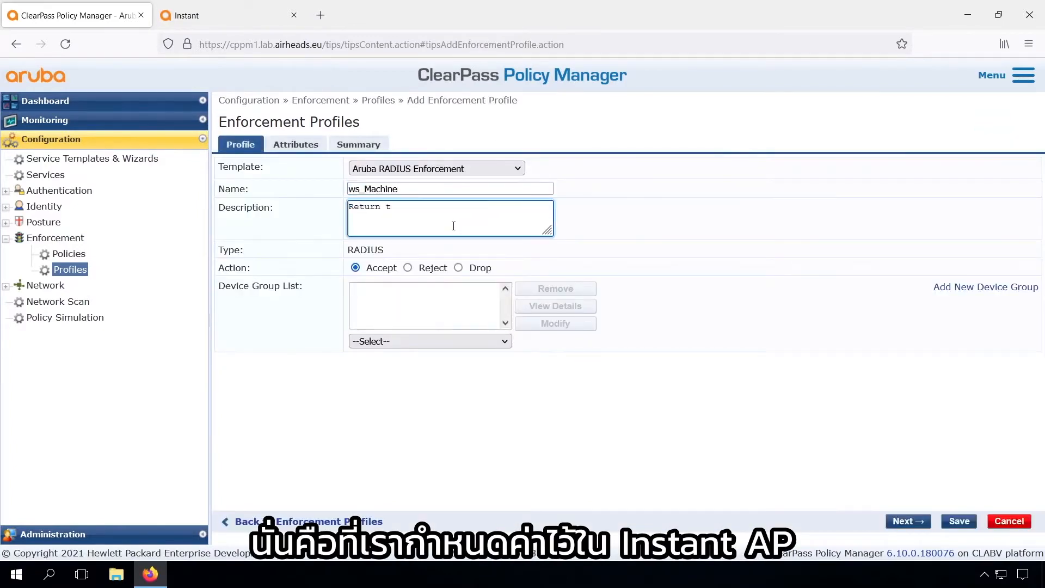
text(he machine Aruba User Role)
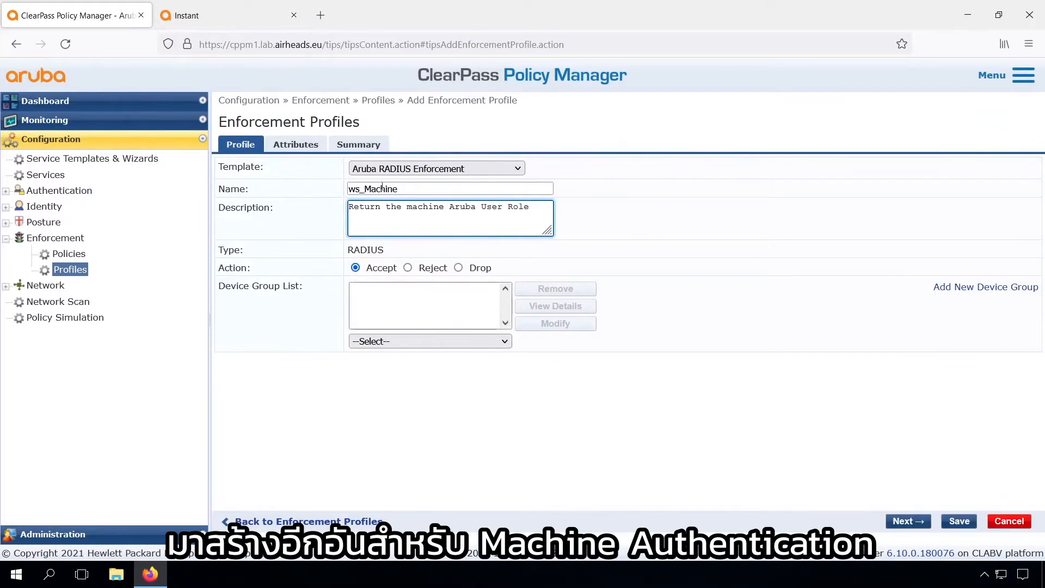
click(296, 144)
click(702, 182)
text(machine)
click(959, 521)
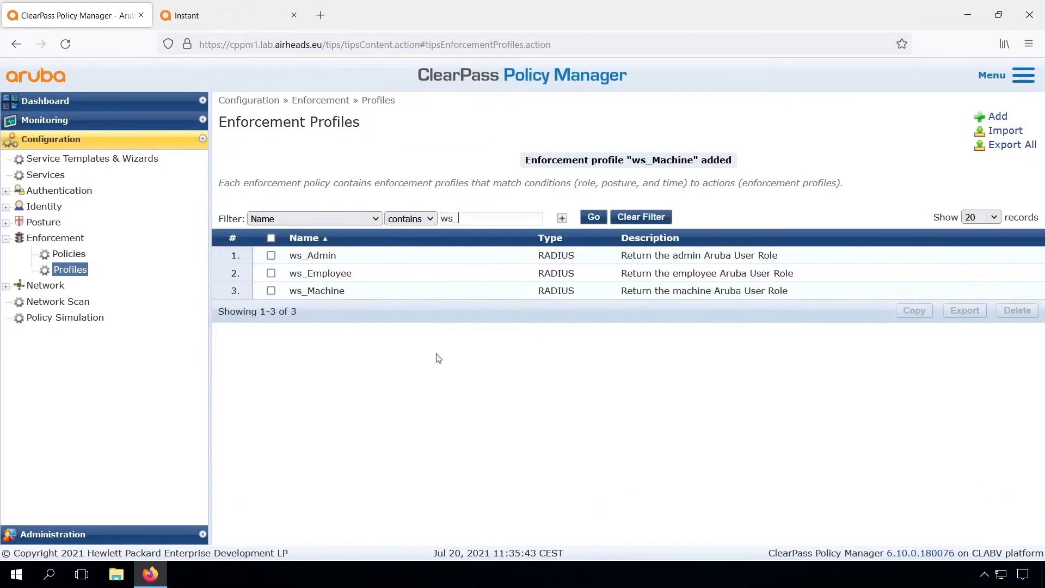
Duplicate ws_Machine and rename the copy ws_Contractor
click(270, 291)
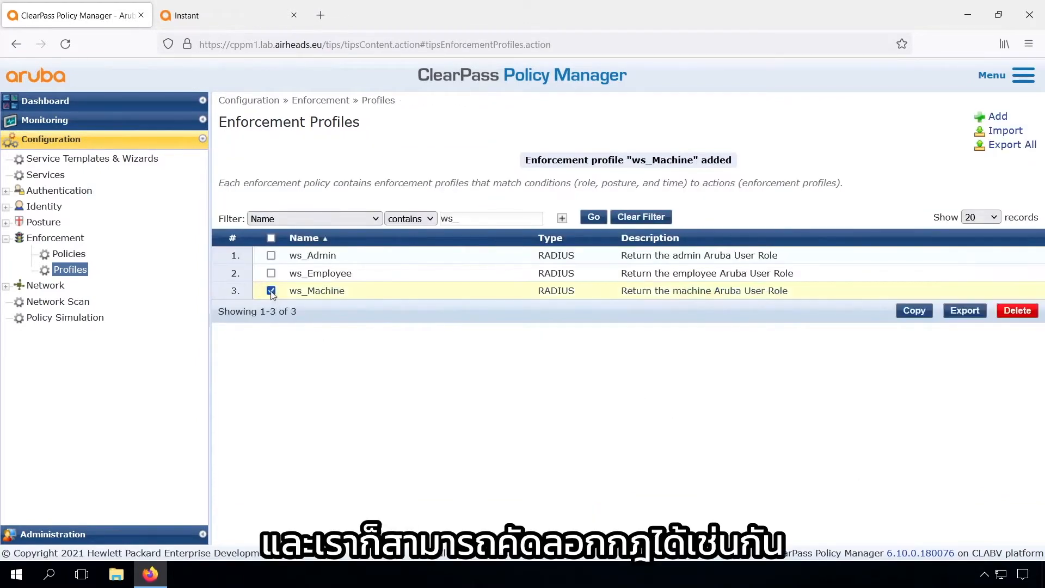
click(915, 311)
click(359, 257)
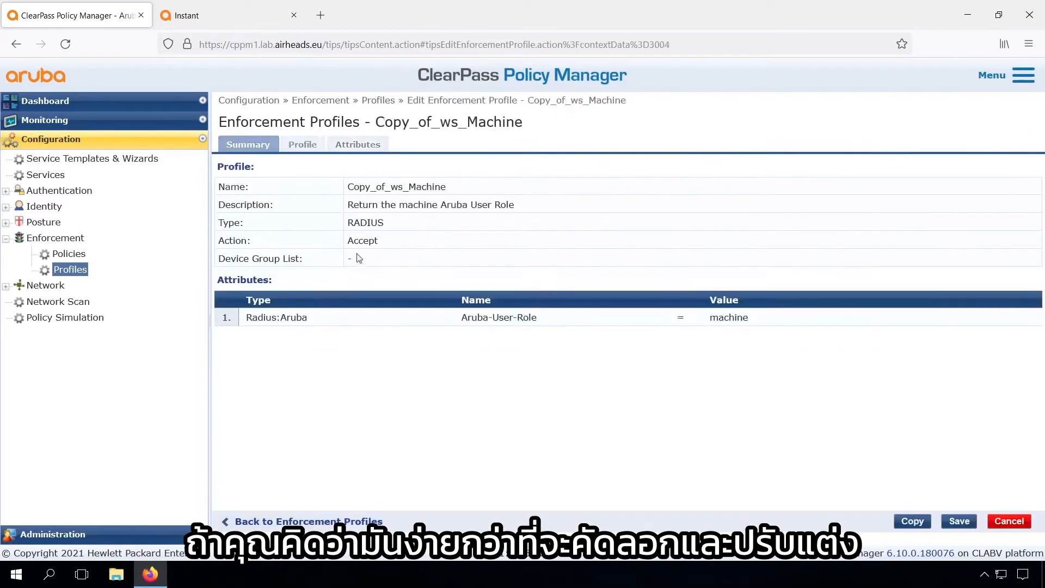
click(302, 144)
drag(377, 166, 326, 170)
key(BackSpace)
double_click(363, 163)
click(406, 168)
key(BackSpace)
key(BackSpace)
key(BackSpace)
key(BackSpace)
key(BackSpace)
key(BackSpace)
text(Contractor)
Change the description and Aruba User Role value to contractor, then save the profile
double_click(416, 186)
text(congract)
key(BackSpace)
key(BackSpace)
key(BackSpace)
key(BackSpace)
key(BackSpace)
text(tractor)
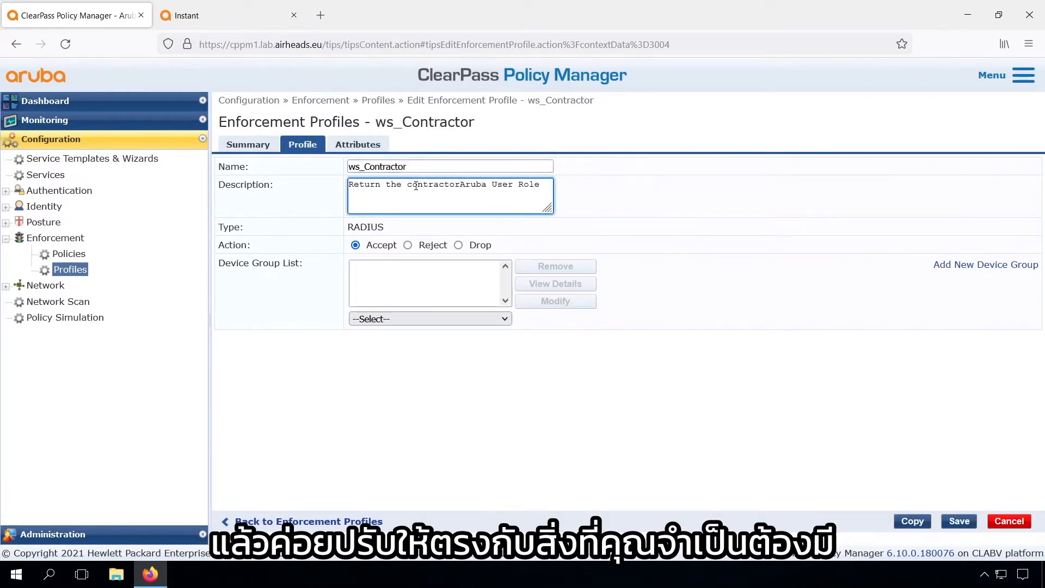
click(358, 144)
click(713, 183)
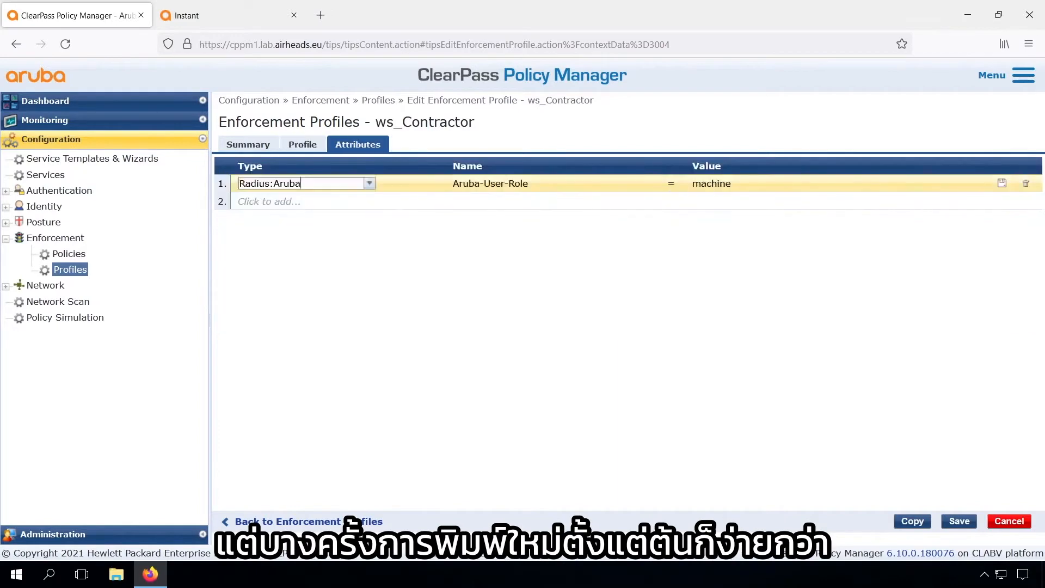
text(contractor)
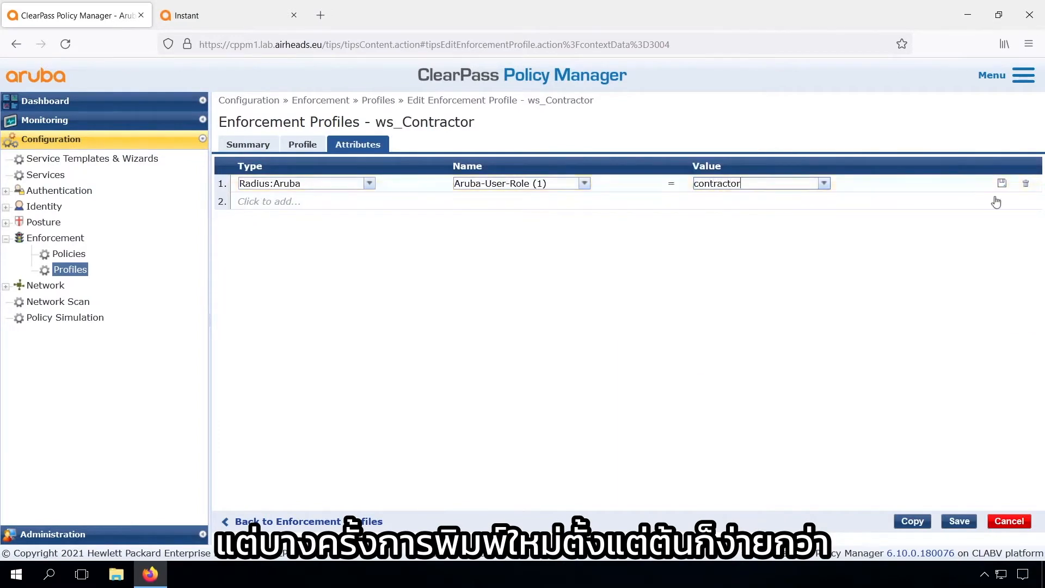
click(1002, 183)
click(958, 521)
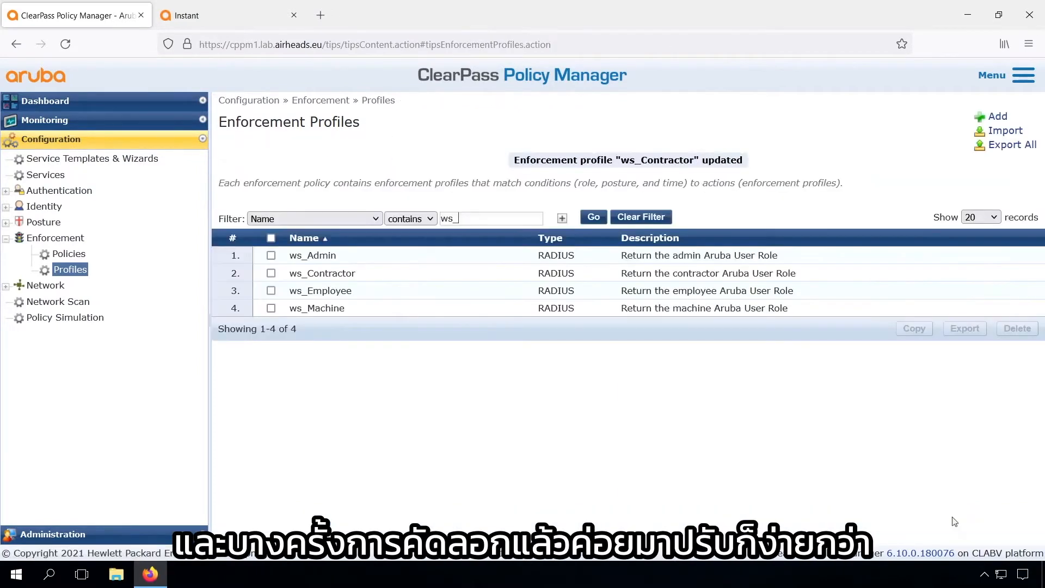
Duplicate ws_Contractor and rename the copy ws_Helpdesk
click(271, 273)
click(914, 329)
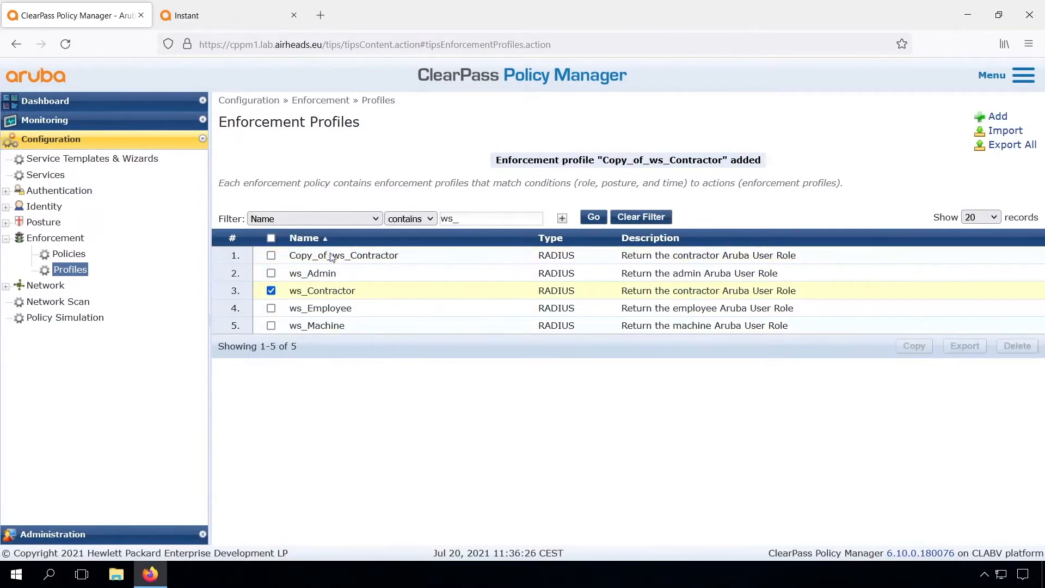
click(333, 256)
click(303, 150)
drag(385, 166, 327, 167)
key(BackSpace)
click(424, 165)
key(BackSpace)
key(BackSpace)
key(BackSpace)
key(BackSpace)
key(BackSpace)
key(BackSpace)
key(BackSpace)
key(BackSpace)
key(BackSpace)
key(BackSpace)
text(Hel)
Change the description and Aruba User Role value to helpdesk, then save the profile
double_click(428, 185)
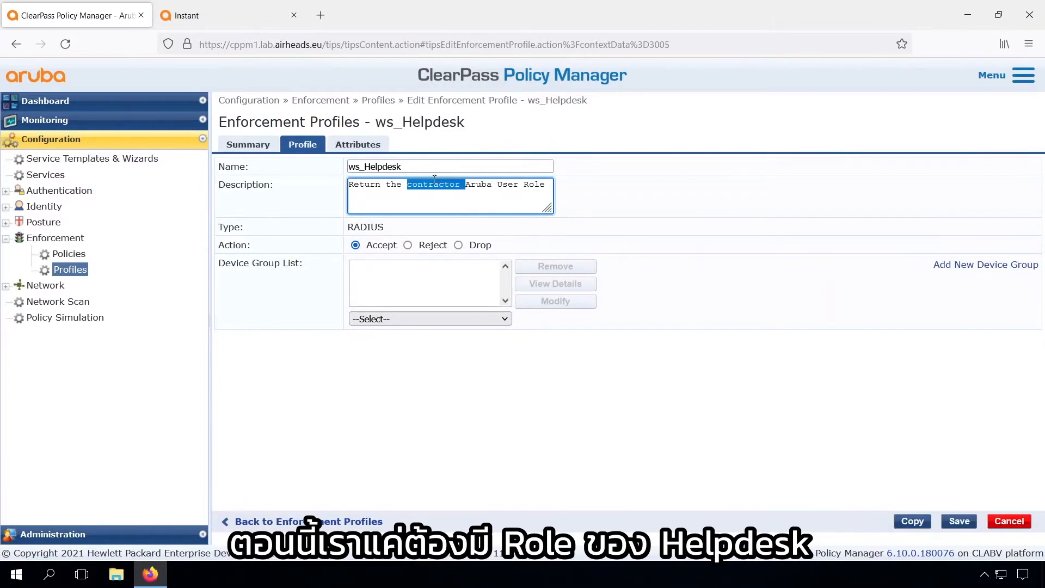
text(helpdesk)
click(363, 145)
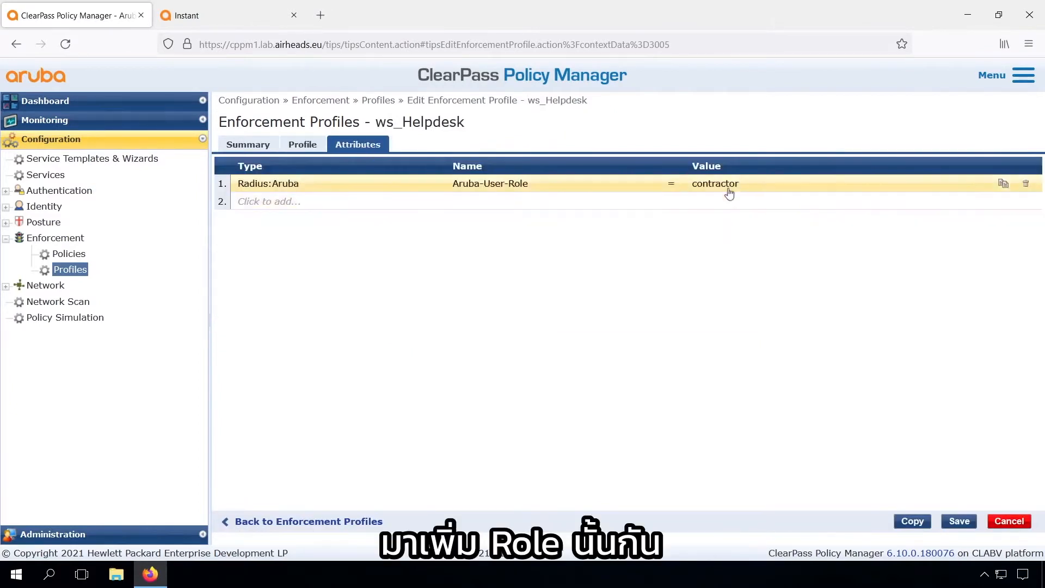
click(730, 183)
double_click(730, 183)
text(helpdesk)
click(959, 521)
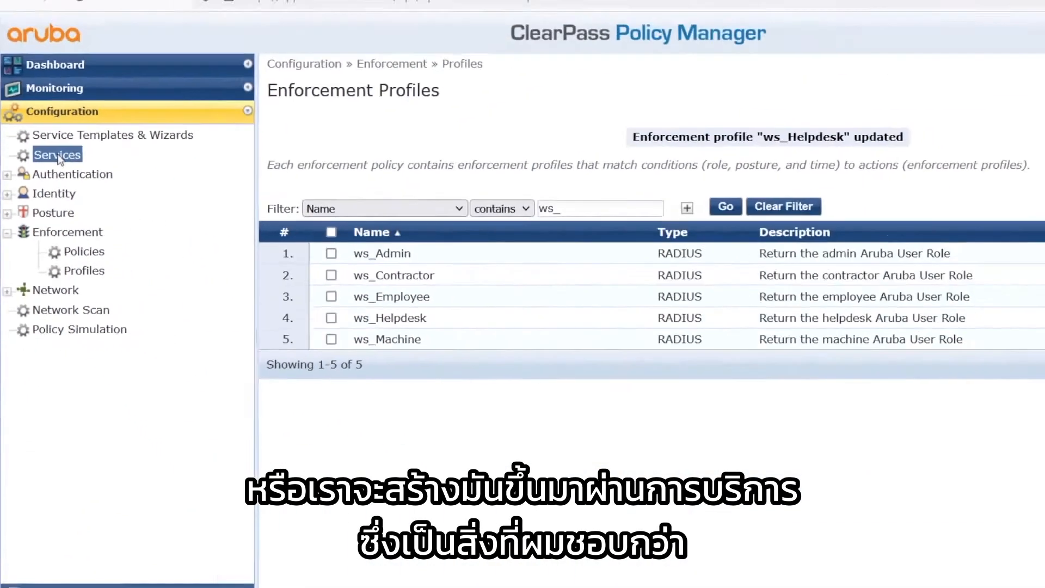
Open the ws_ArubaInstant_Wireless_802.1X service's Enforcement settings and start adding a new enforcement policy
click(47, 174)
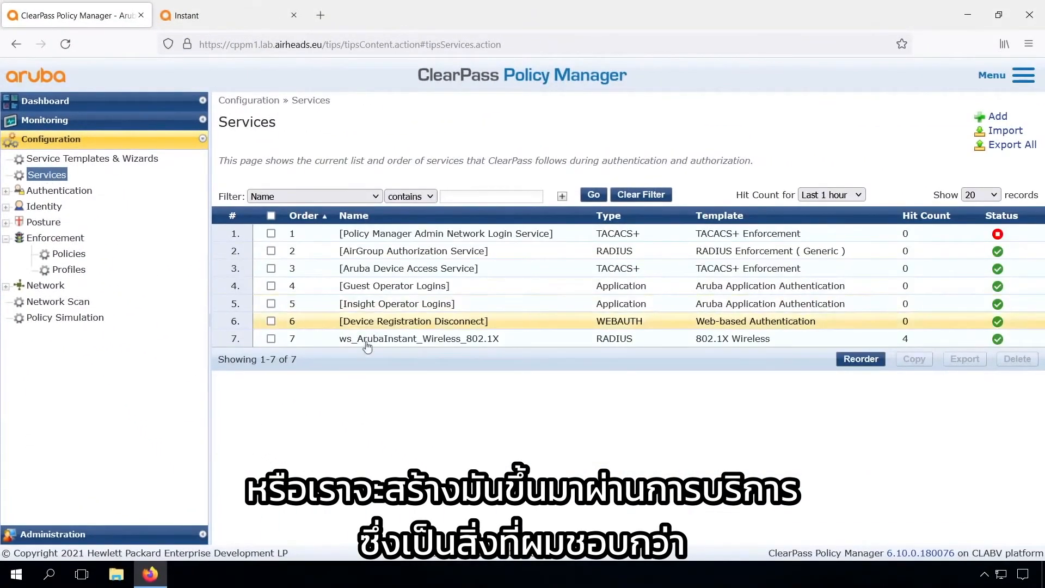
click(394, 338)
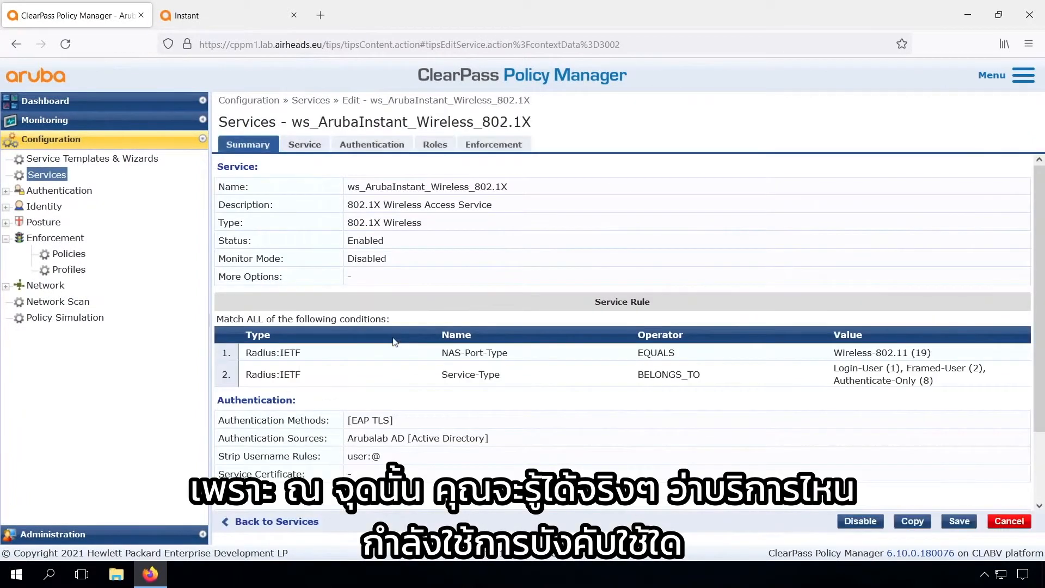
click(498, 146)
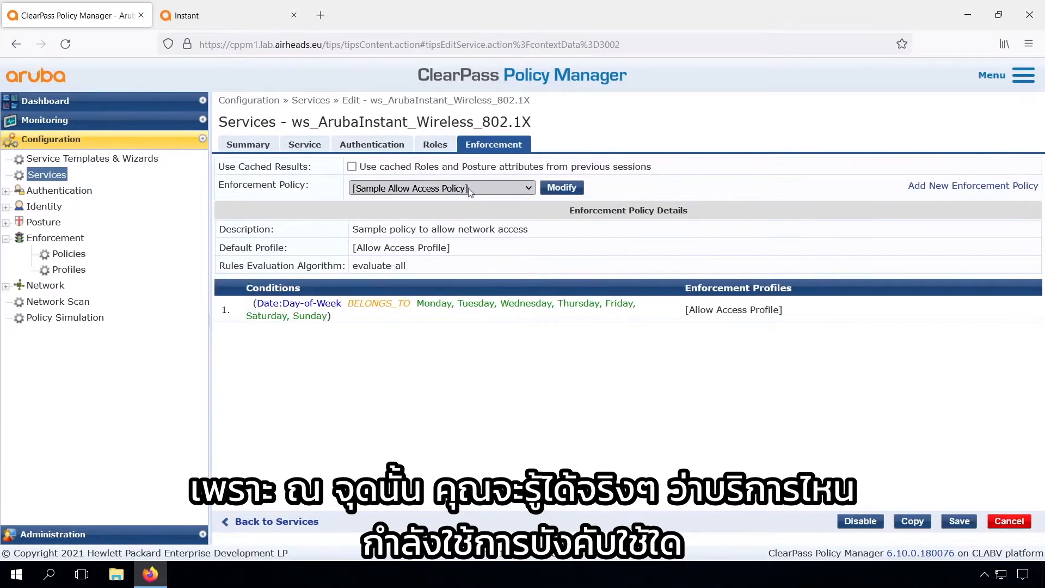
click(952, 188)
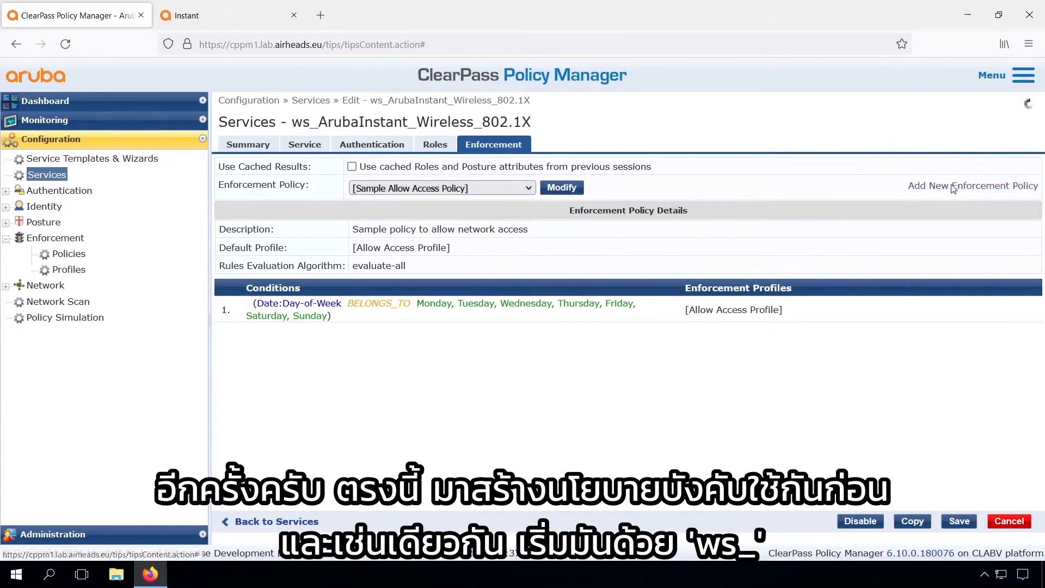
Name the policy ws_Aruba_Instant_1X_enforcement, add a description, and set Deny Access Profile as default
click(449, 183)
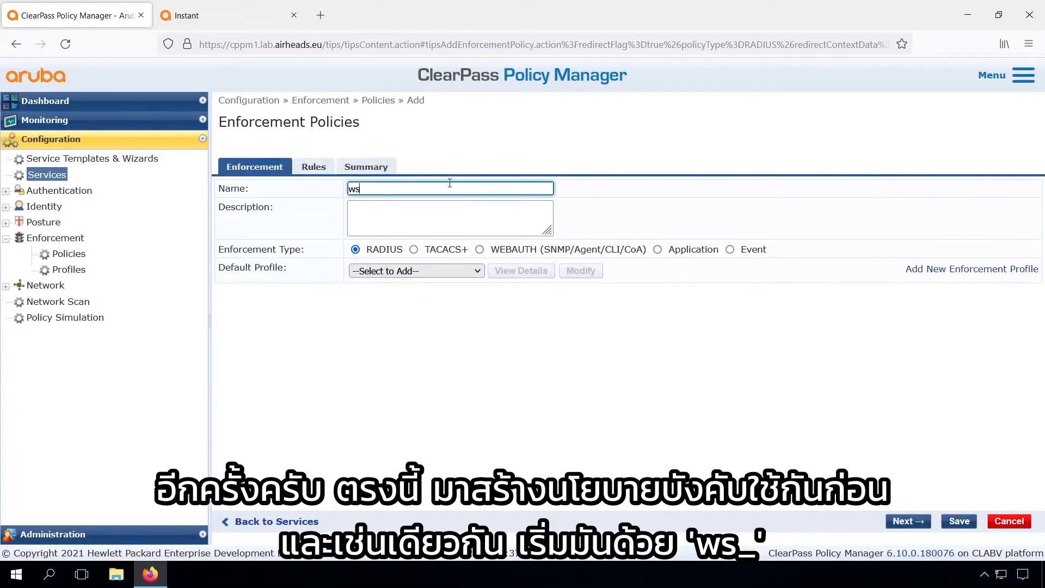
text(Aruba_Instant_enforcement)
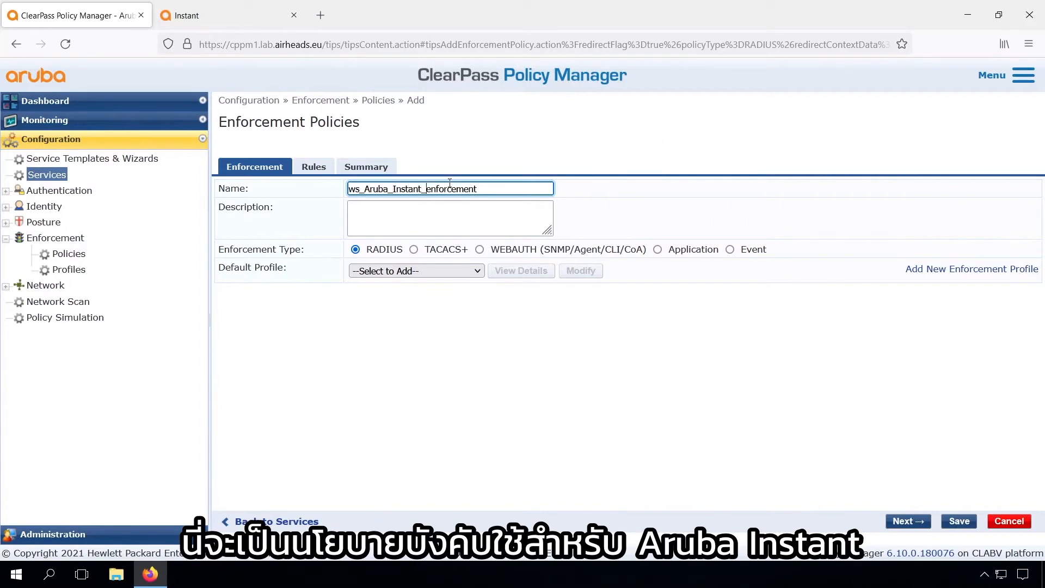
text(1X_)
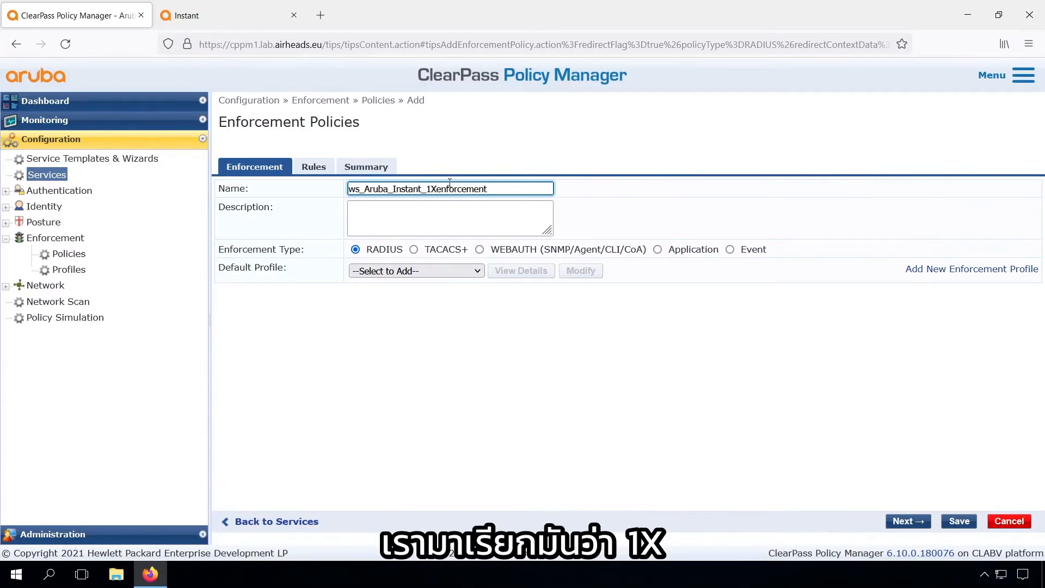
click(424, 214)
text(Enforcement policy for 802.1X on)
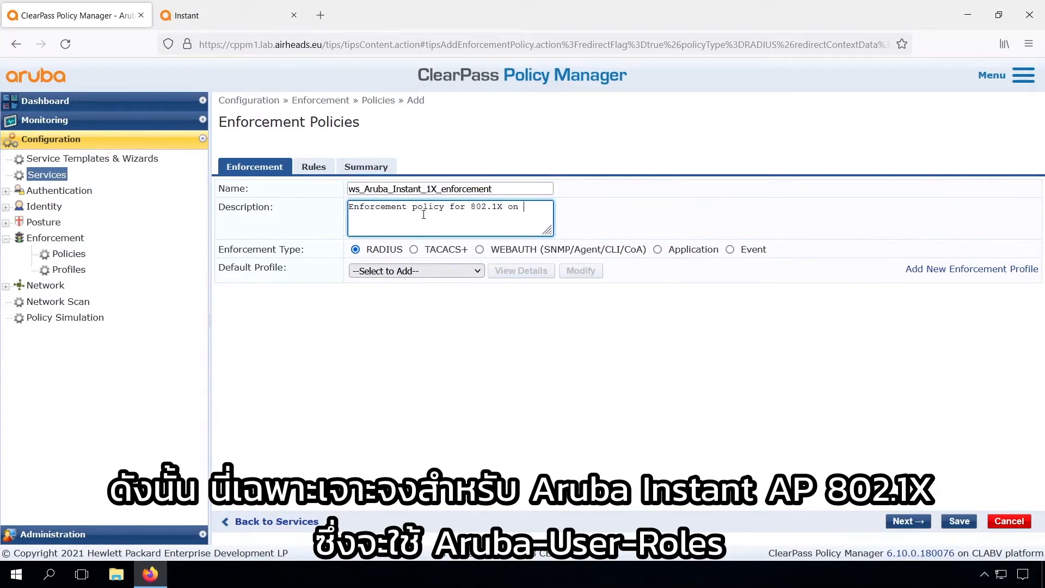
text(Instant)
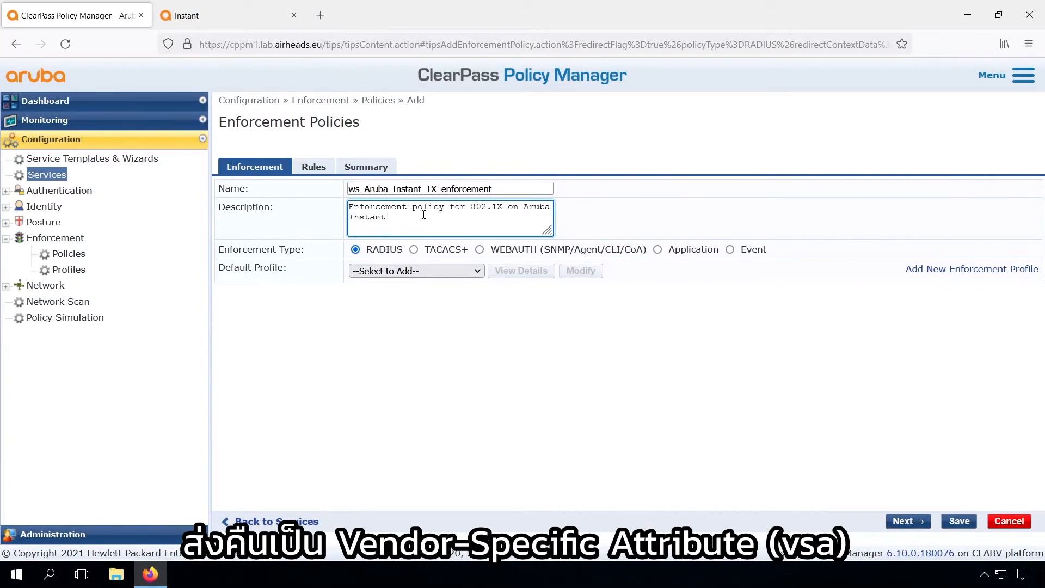
click(428, 271)
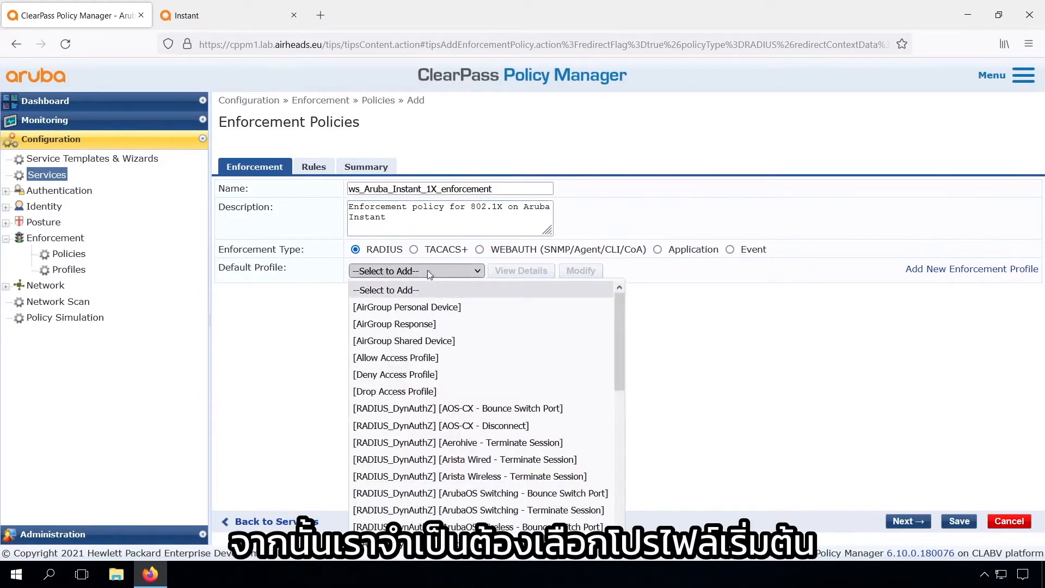
click(448, 374)
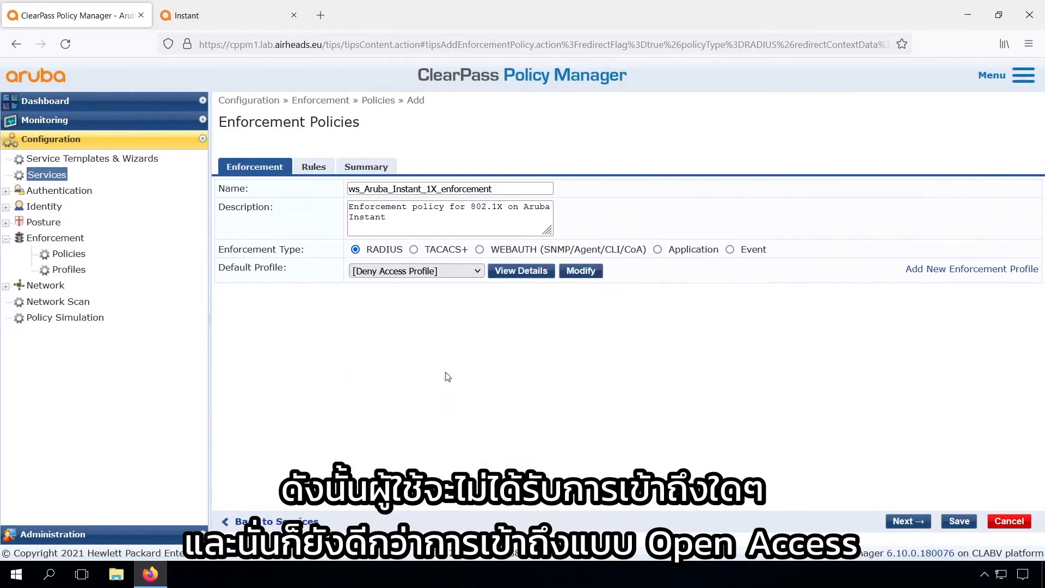
click(319, 171)
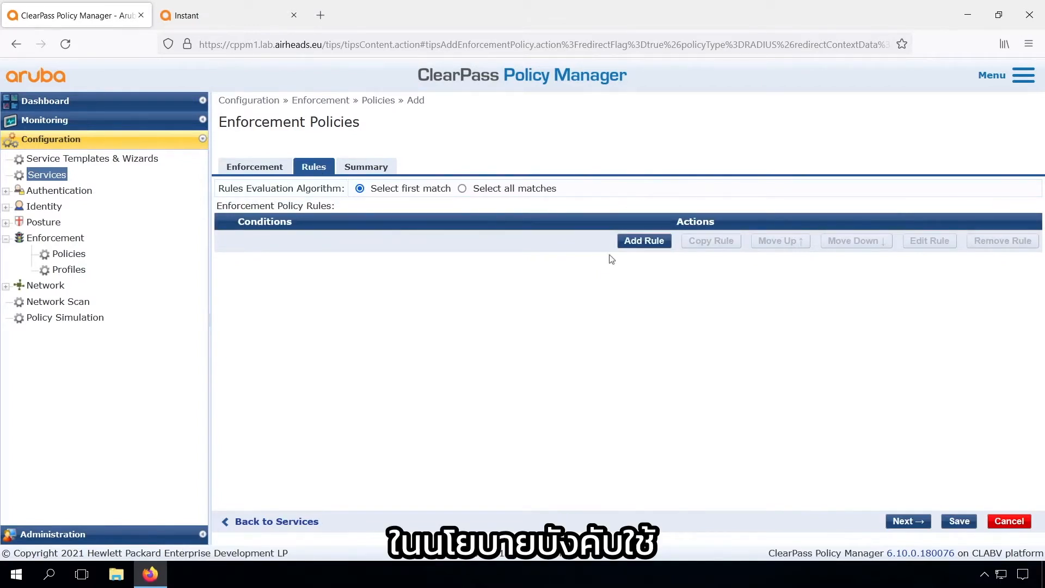
Add a rule condition: Authorization:Arubalab AD Groups EQUALS Workshop Users
click(647, 248)
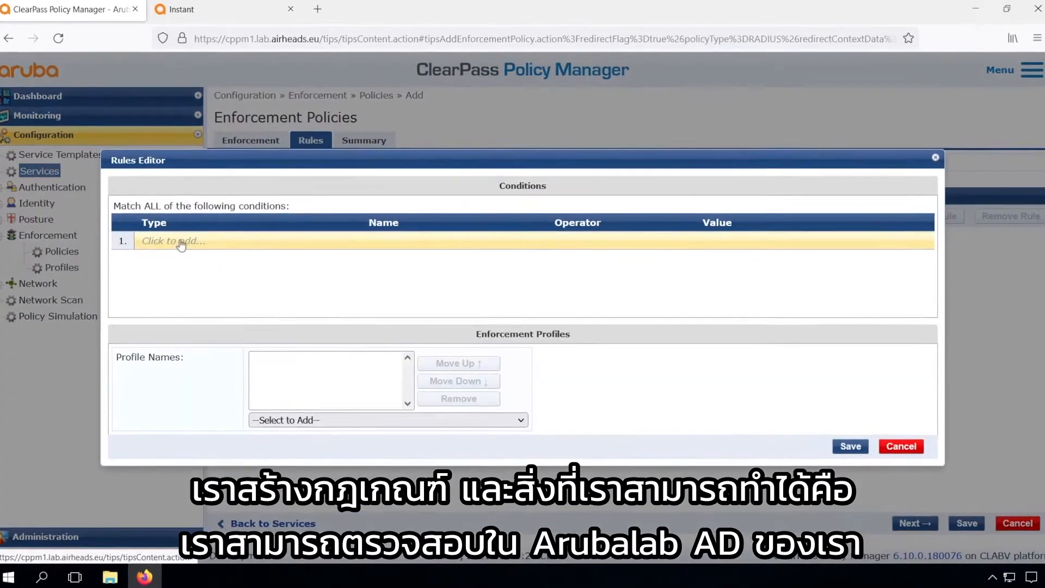
click(163, 240)
text(ad)
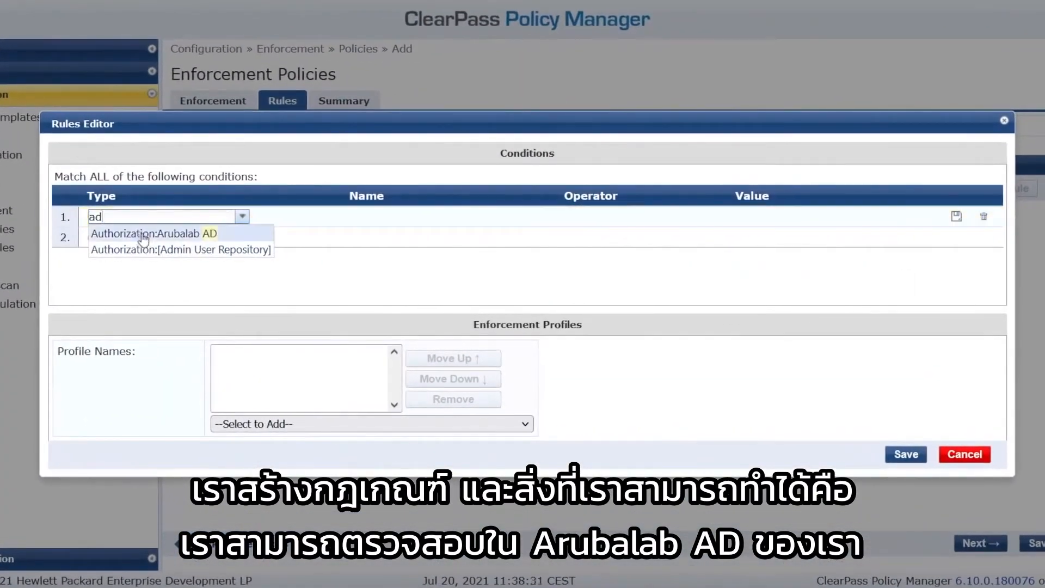
click(166, 247)
text(grou)
key(Tab)
text(eq)
key(Tab)
text(Workshop Users)
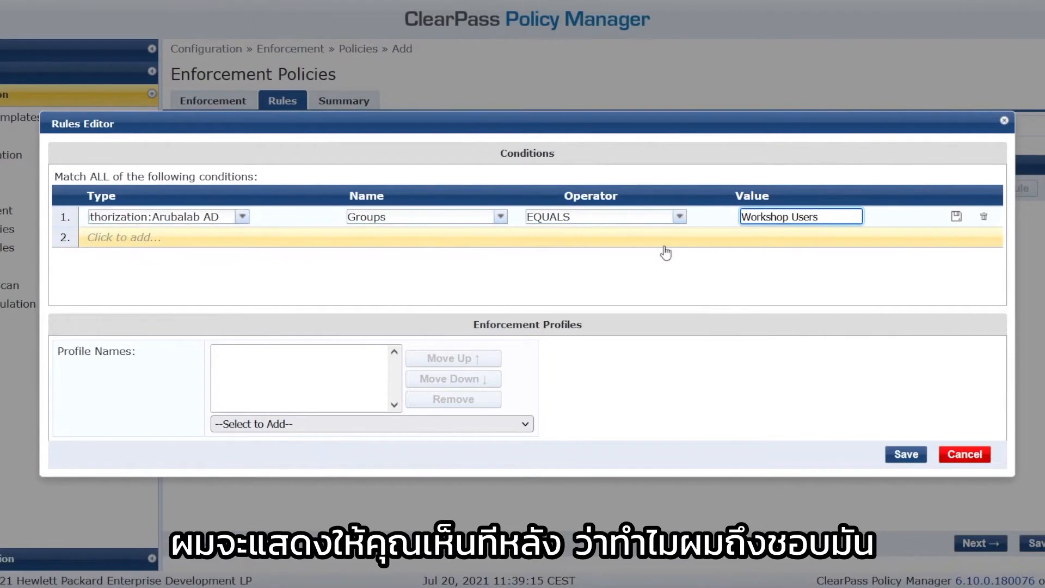
click(384, 429)
Assign the [RADIUS] ws_Employee profile to the rule and save it
click(384, 425)
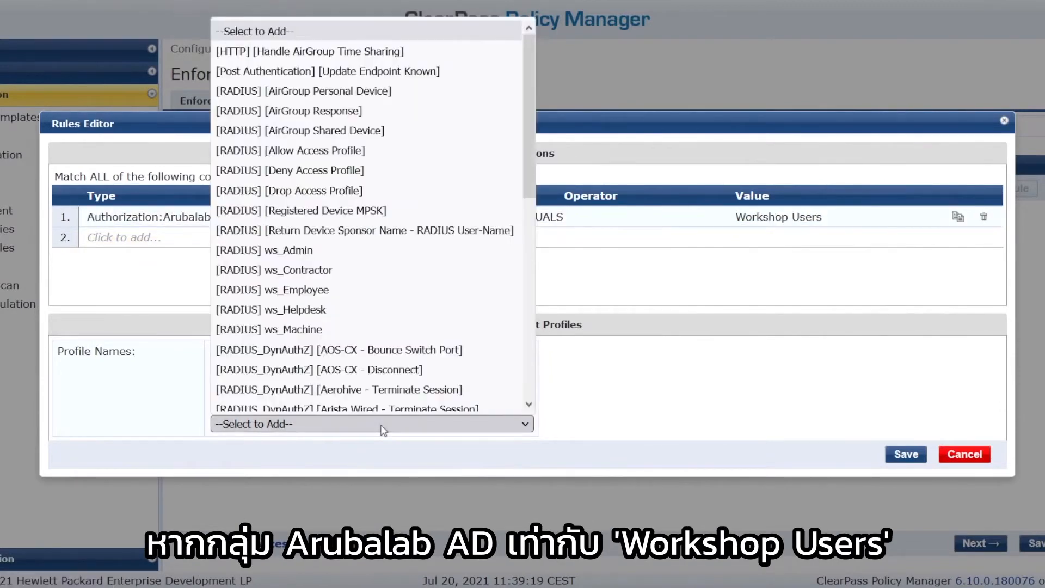
click(311, 289)
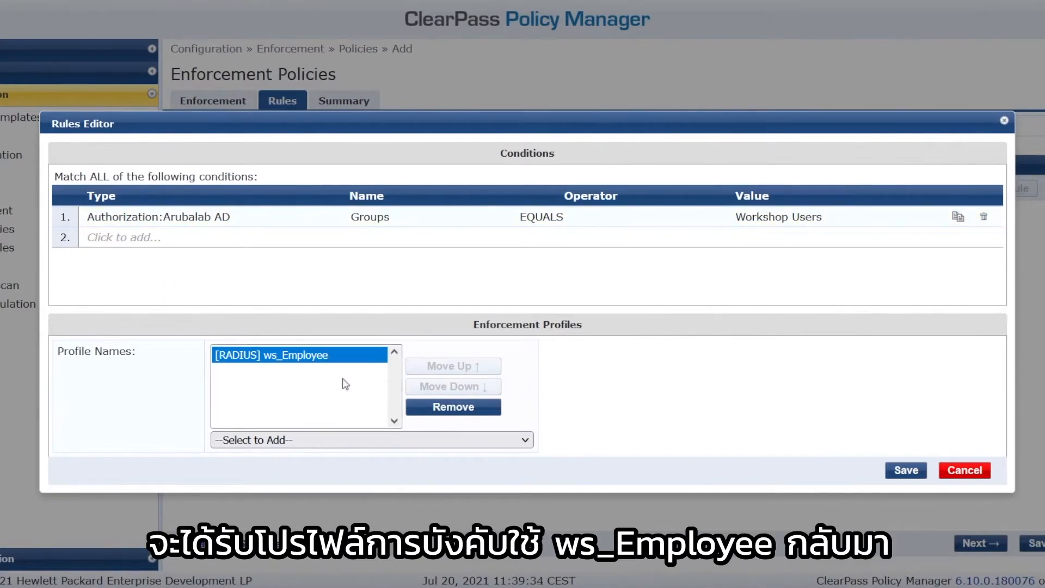
click(906, 471)
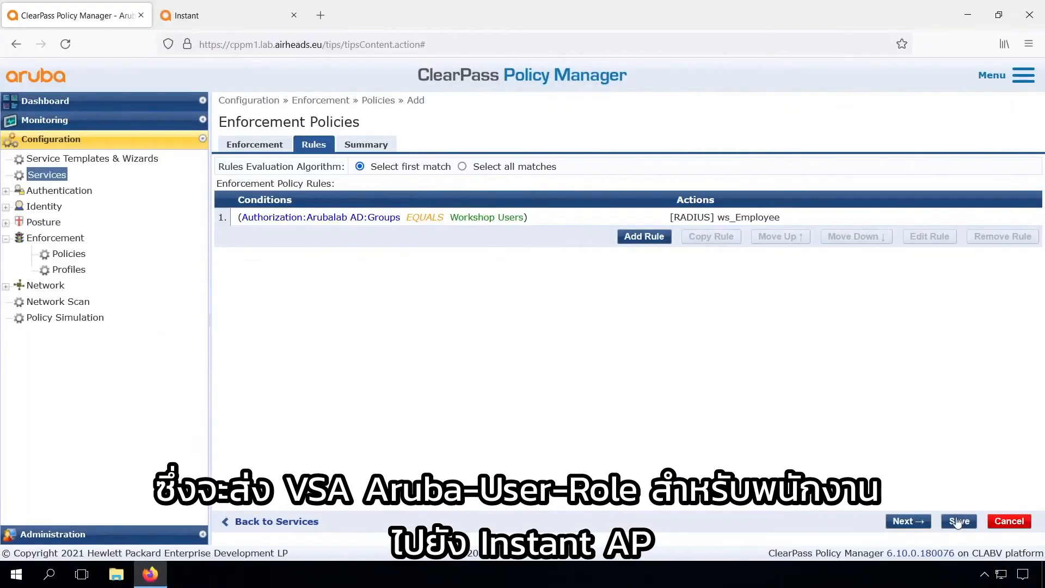
Save the policy, select ws_Aruba_Instant_1X_enforcement as the 802.1X service's enforcement policy, and save the service
click(958, 521)
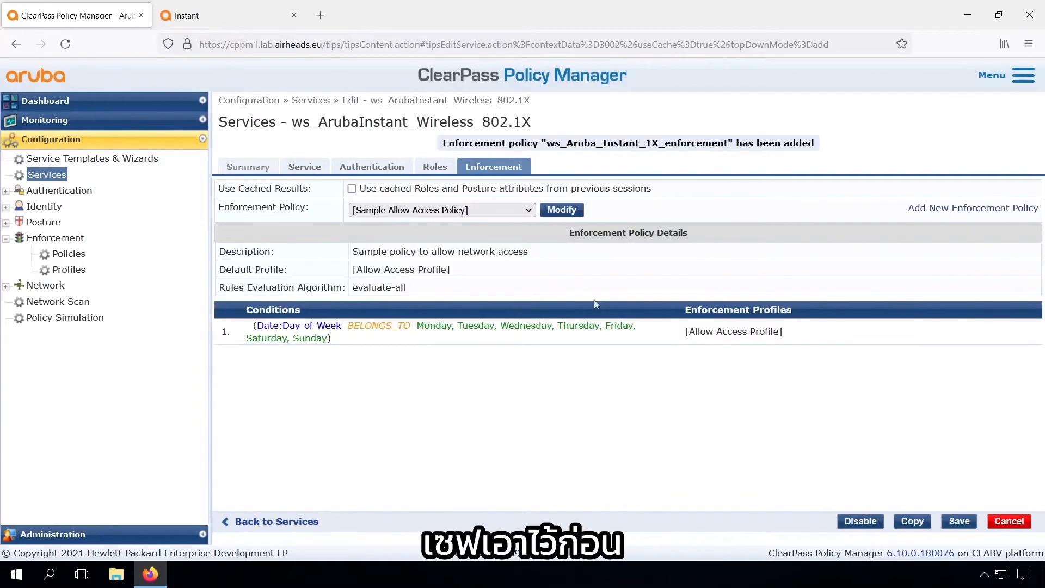
click(494, 211)
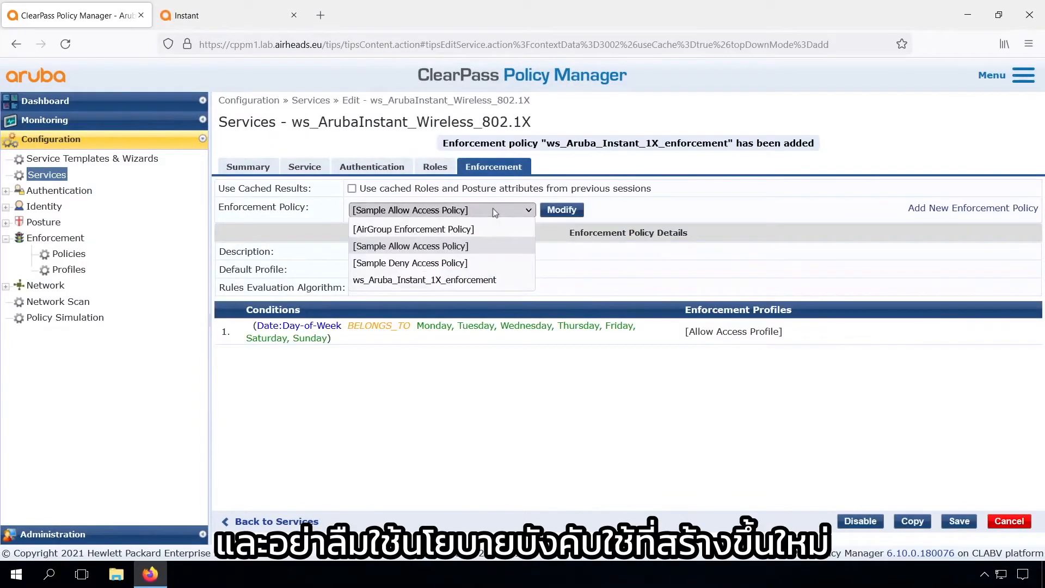
click(460, 280)
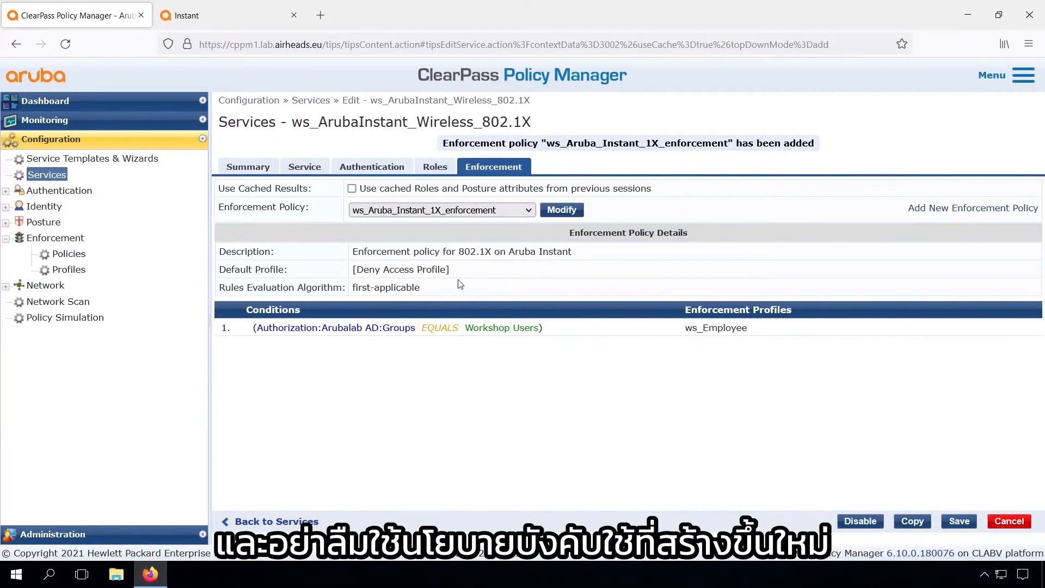
click(959, 521)
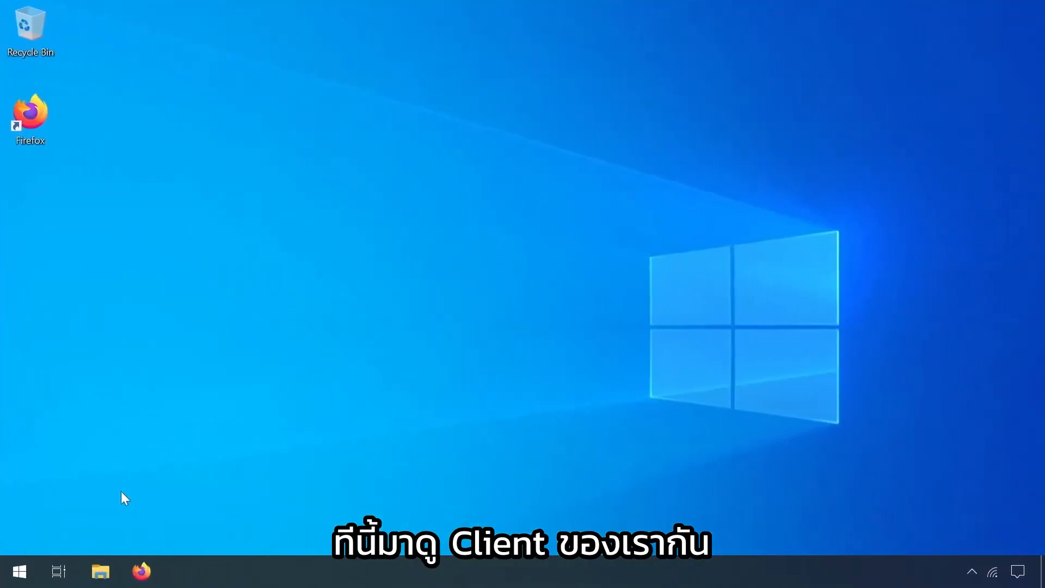
Sign out of the admin Windows session
click(21, 570)
click(21, 376)
click(28, 303)
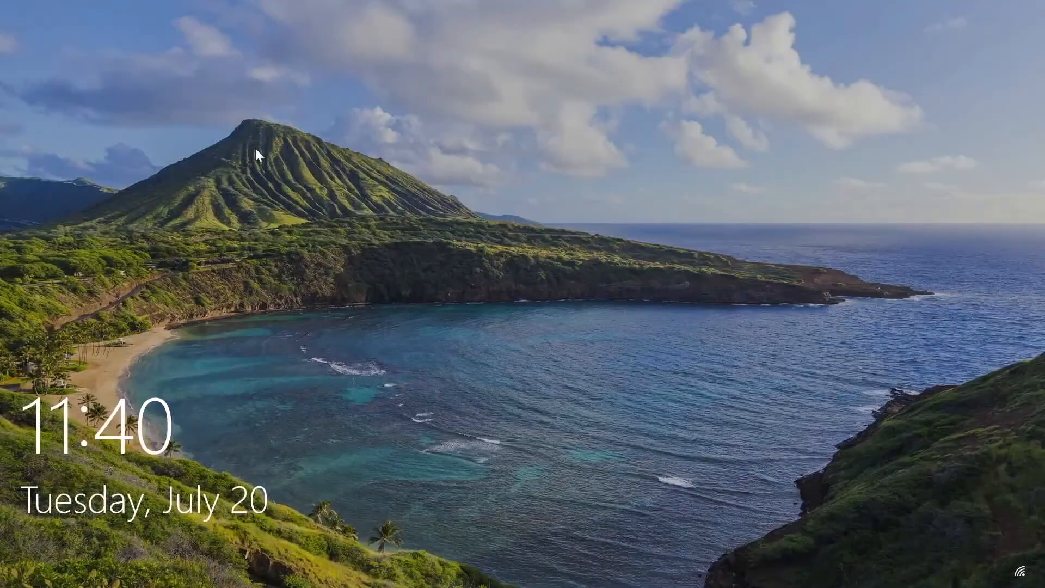
Sign in as Other user user1, entering the account password
click(255, 149)
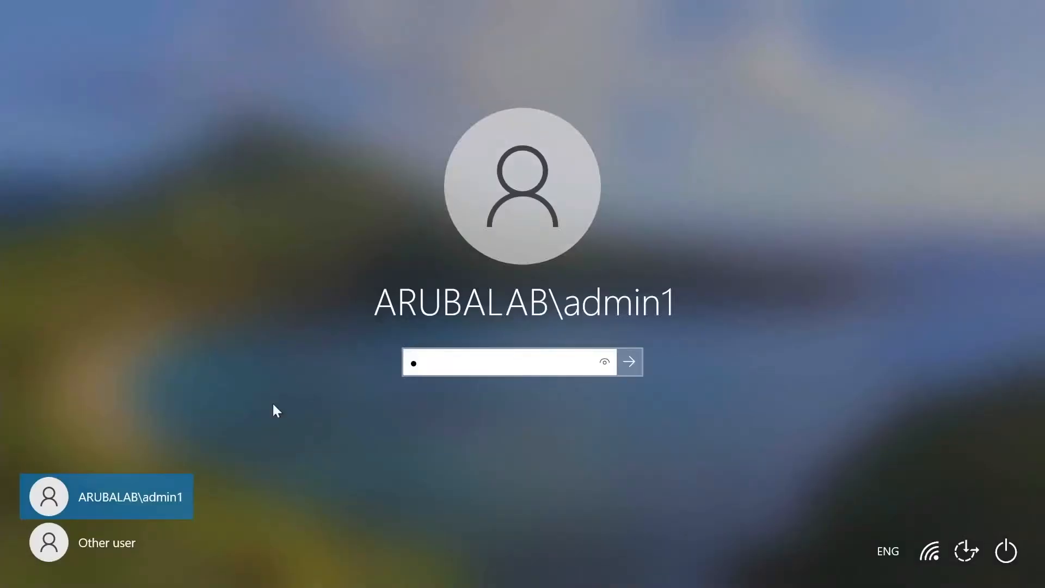
click(127, 536)
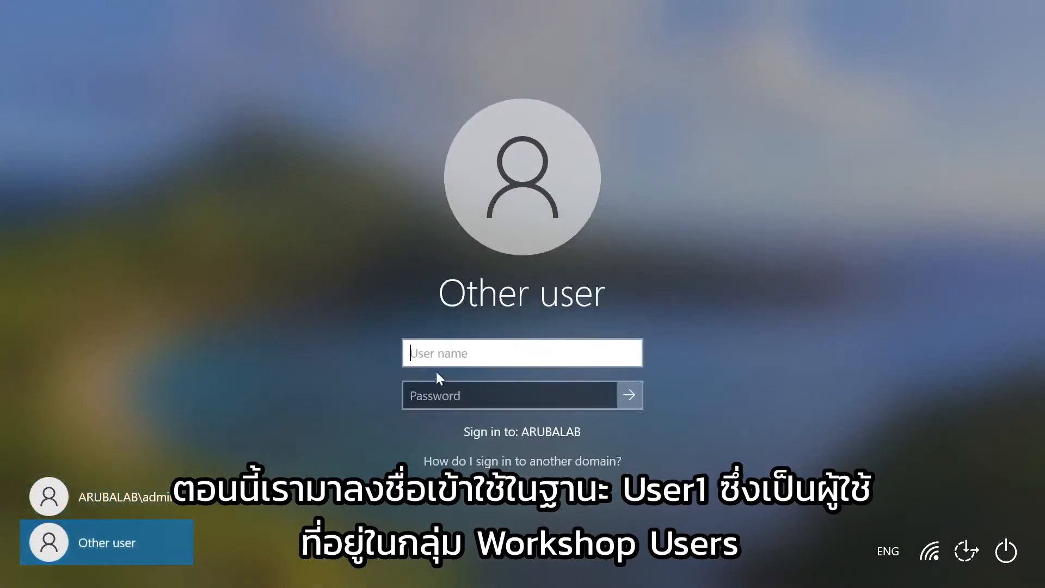
text(user1)
key(Tab)
text(************)
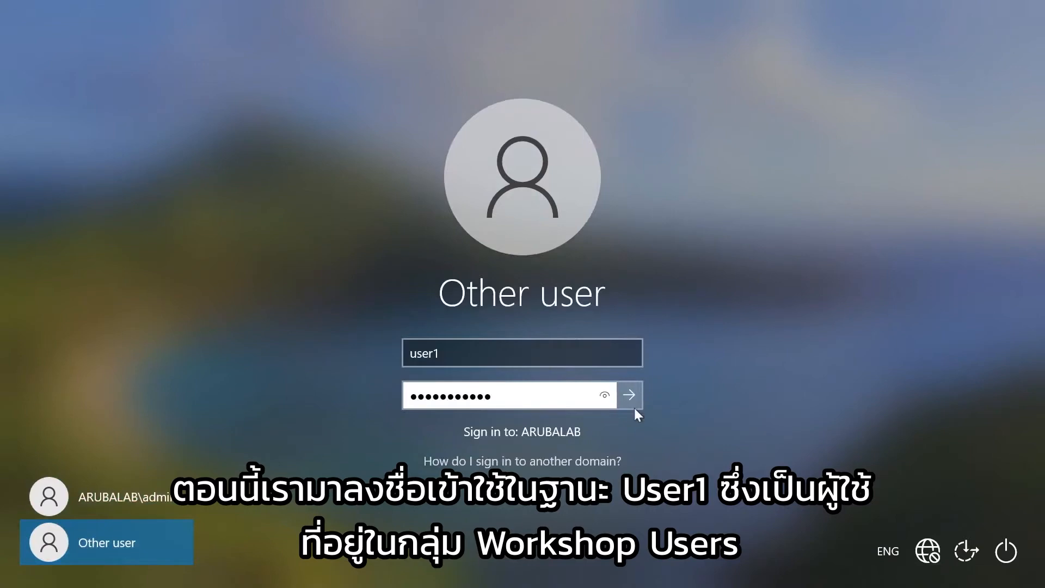
key(Return)
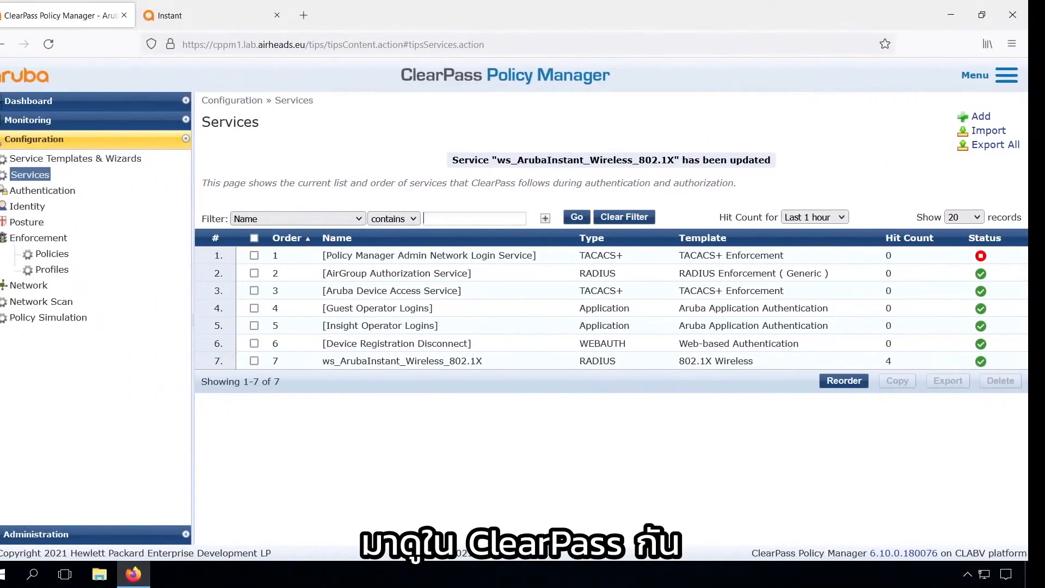
In Access Tracker, open the newest ACCEPT request and confirm it returned ws_Employee
click(64, 121)
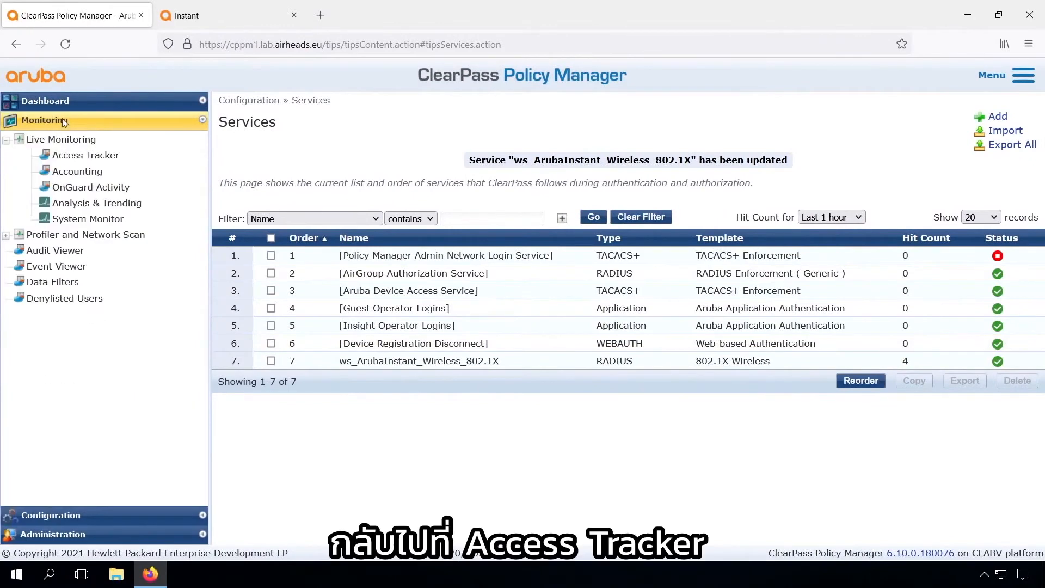
click(70, 156)
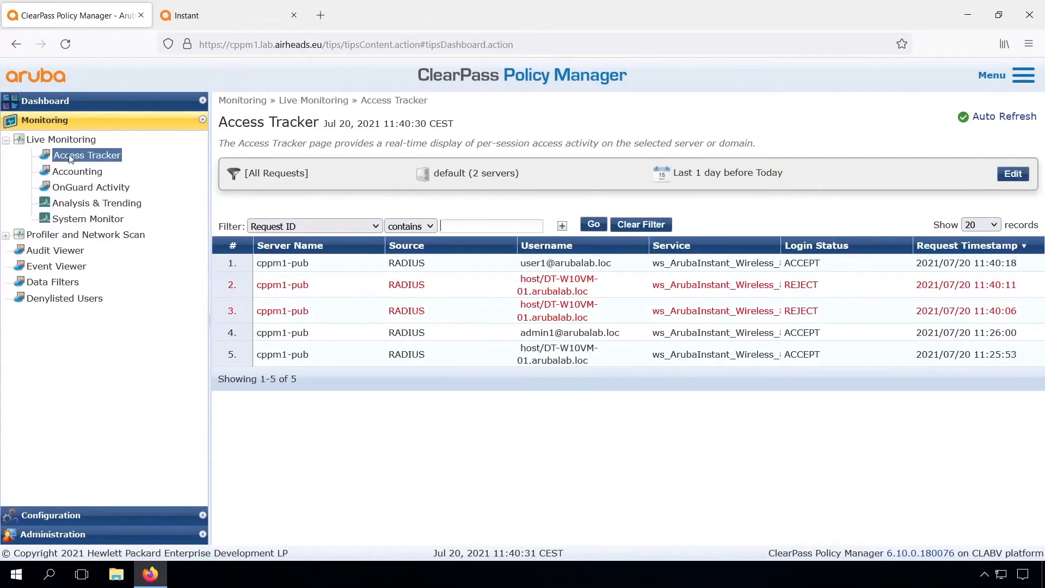
click(572, 268)
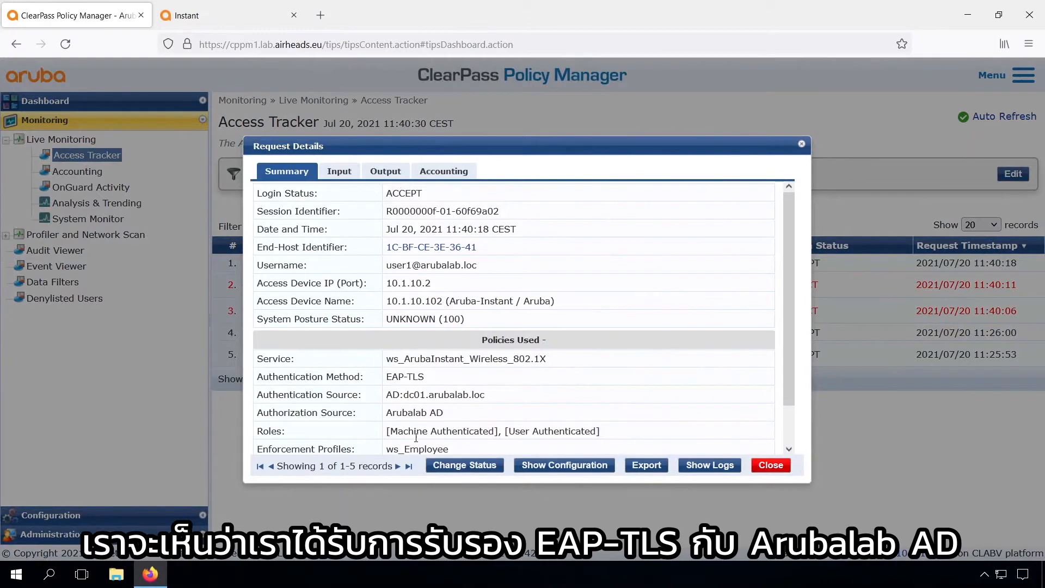
drag(393, 449, 455, 449)
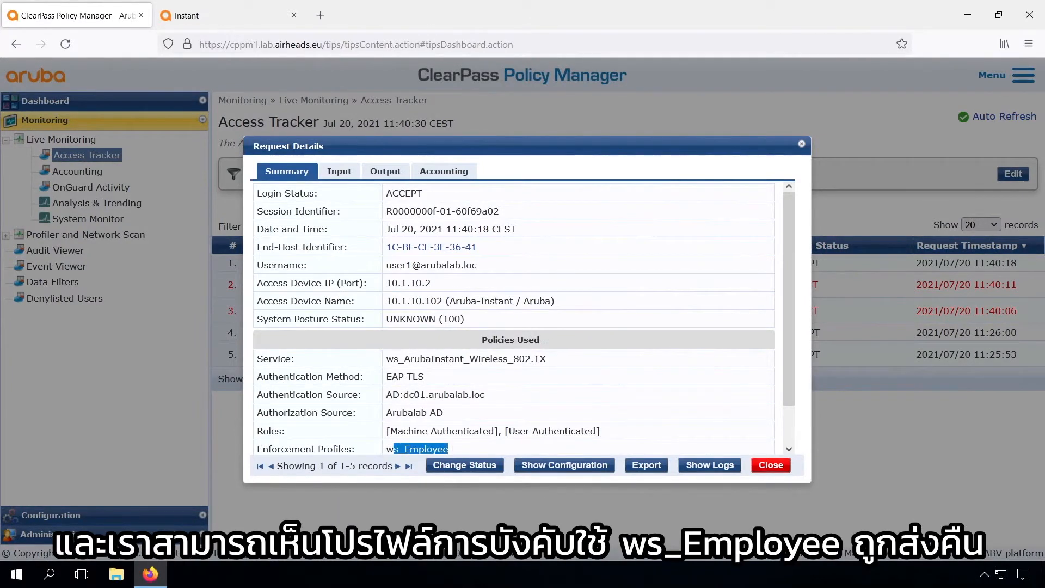
click(217, 16)
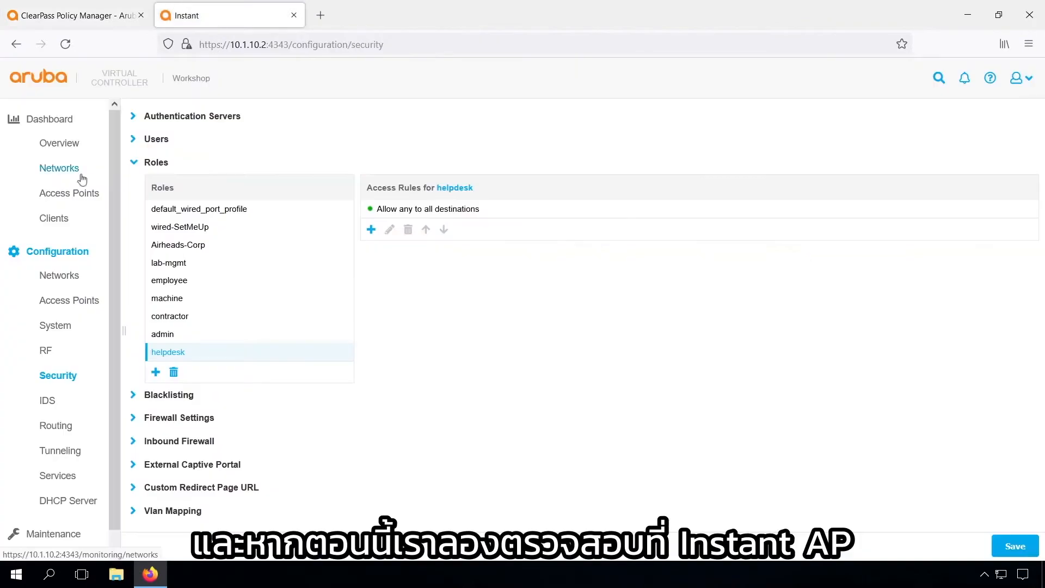
Save pending Instant changes, confirm the client's role is employee, and close ClearPass request details
click(61, 217)
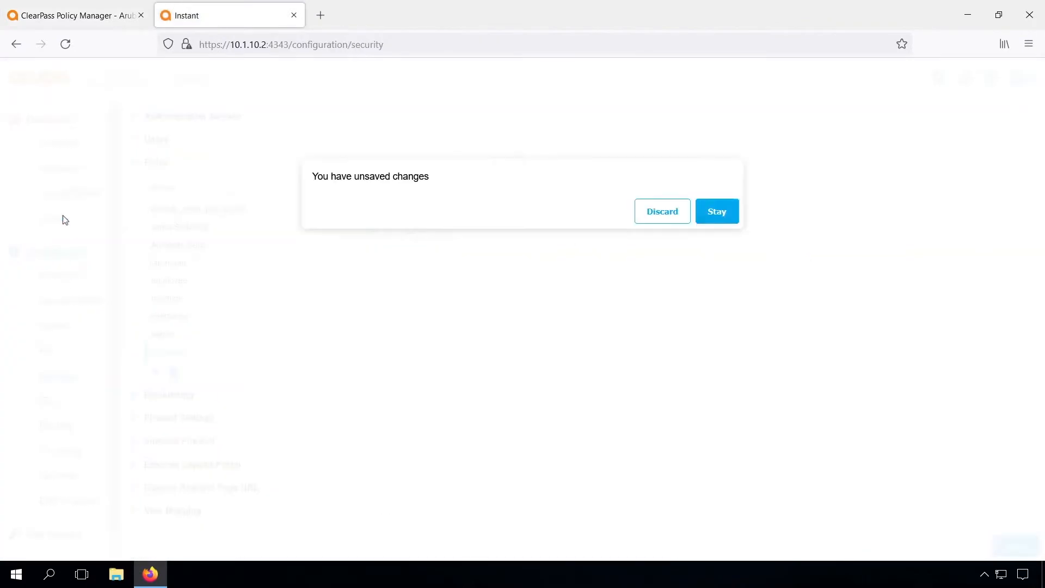
click(715, 212)
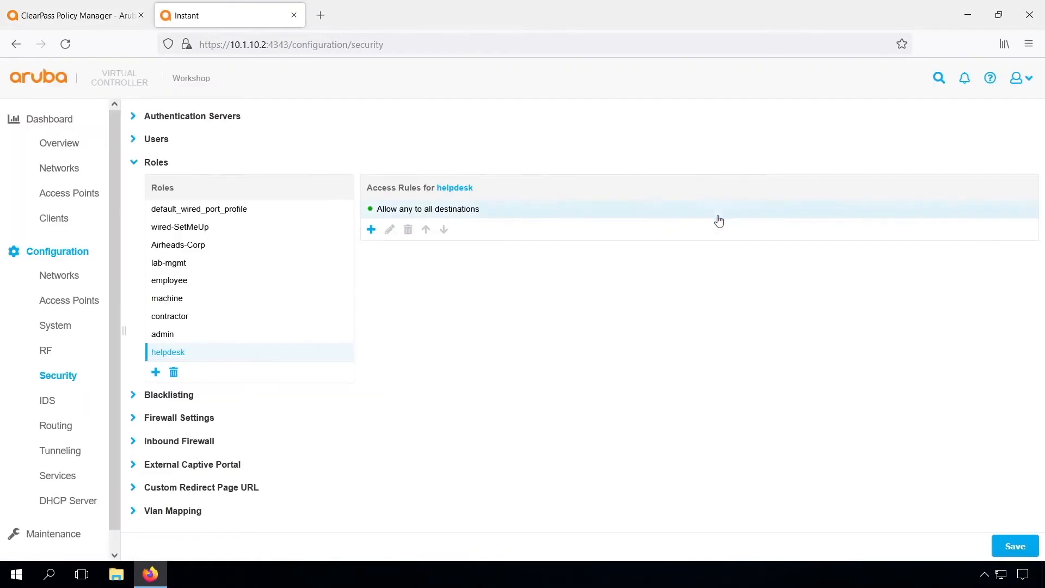
click(1004, 547)
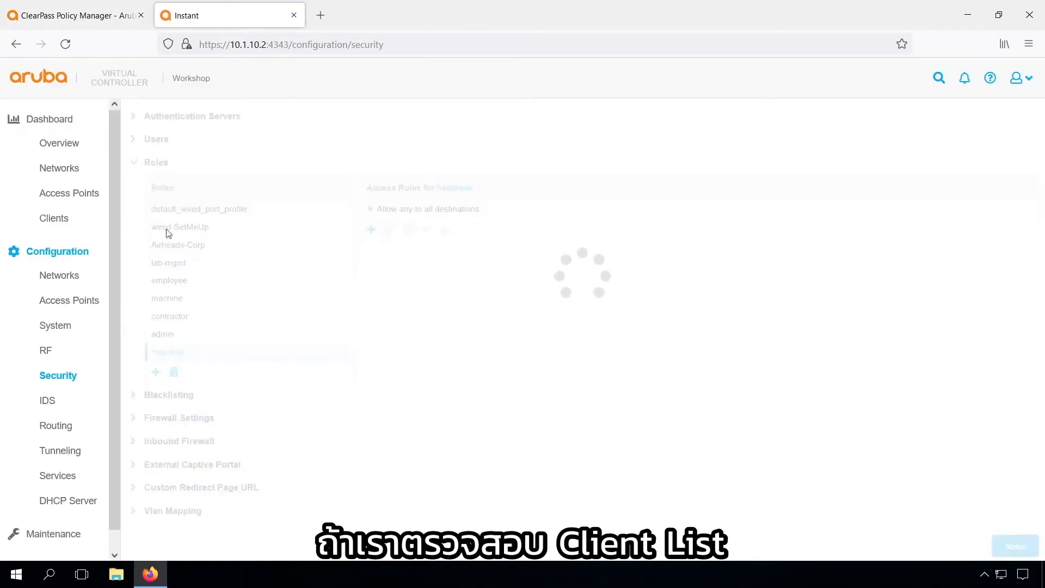
click(55, 220)
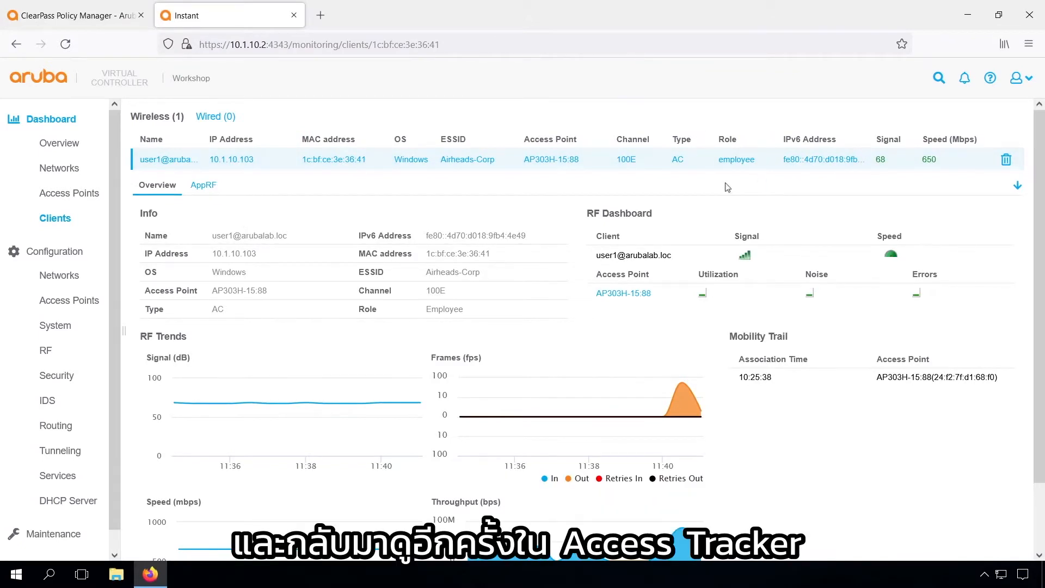
click(89, 15)
click(764, 464)
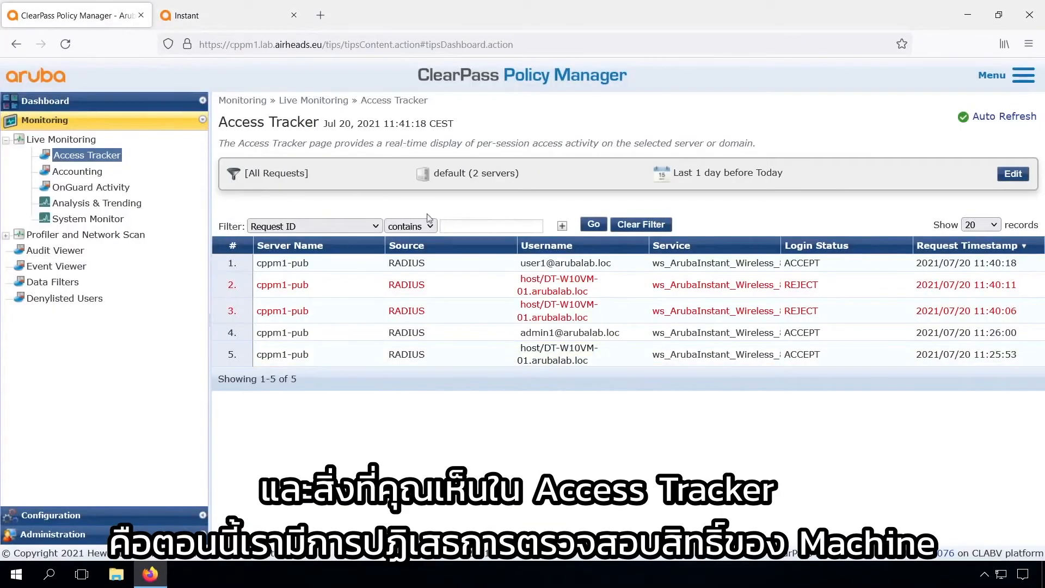
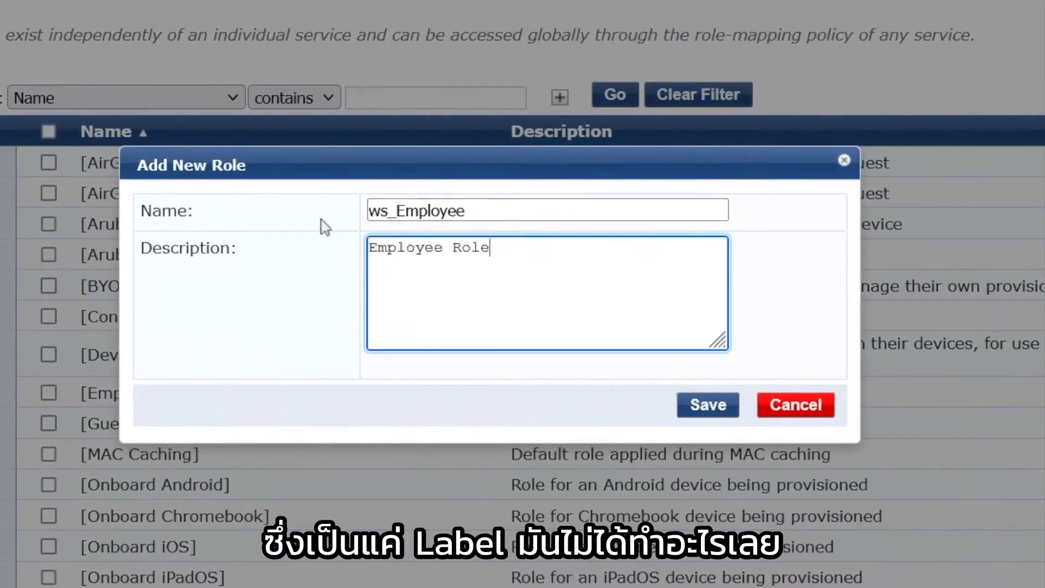
Save ws_Employee, then add ws_Contractor ('Contractor Role') and ws_Helpdesk ('Helpdesk Role') roles
click(710, 407)
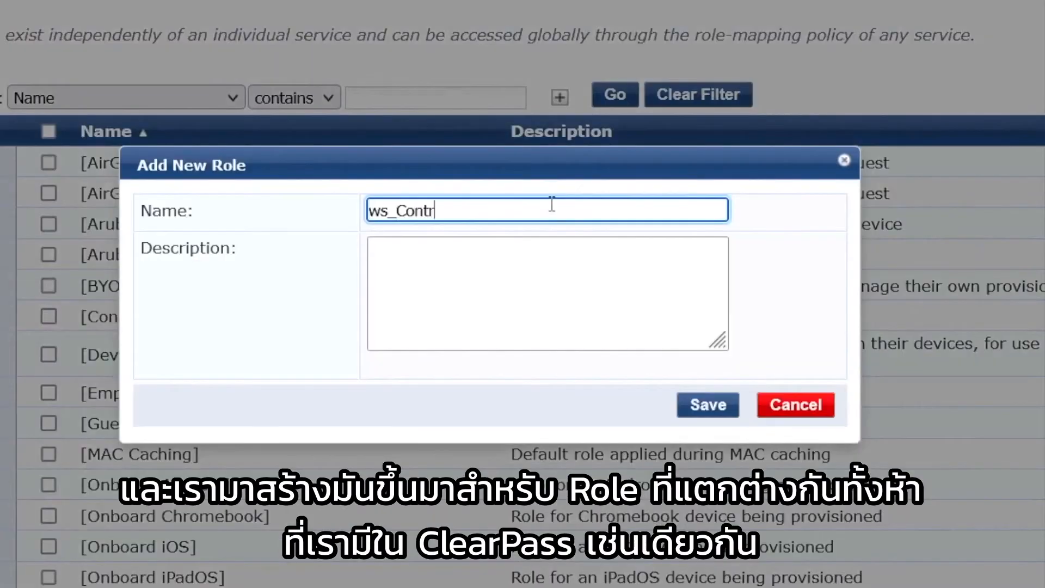
text(actor)
key(Tab)
text(Contractor Role)
text(ws_Helpdesk)
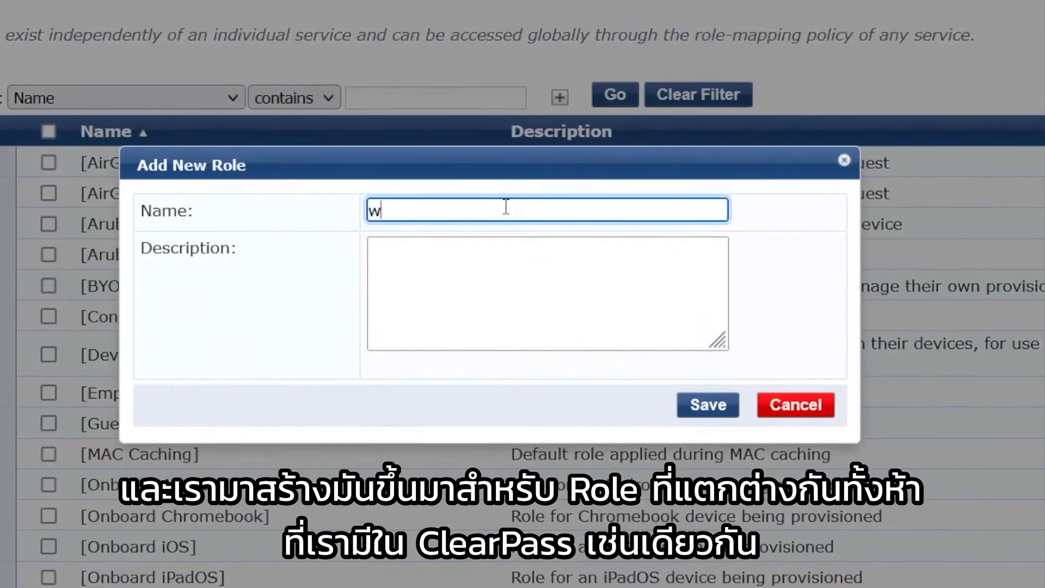
key(Tab)
text(Helpdesk Role)
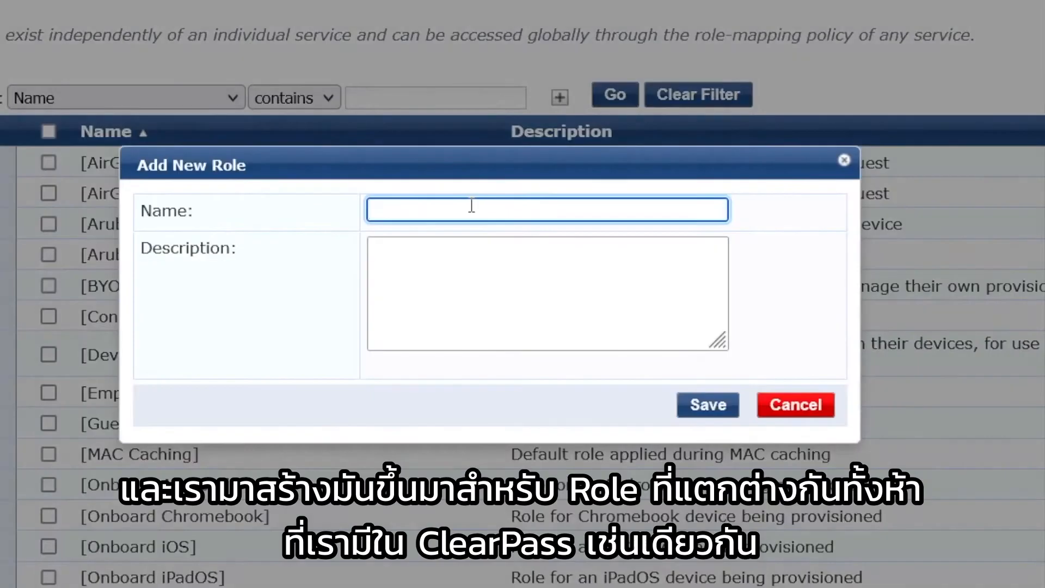
Add the ws_Admin role described 'Admin', then filter the roles list on ws_
text(ws_Admin)
key(Tab)
text(Admin)
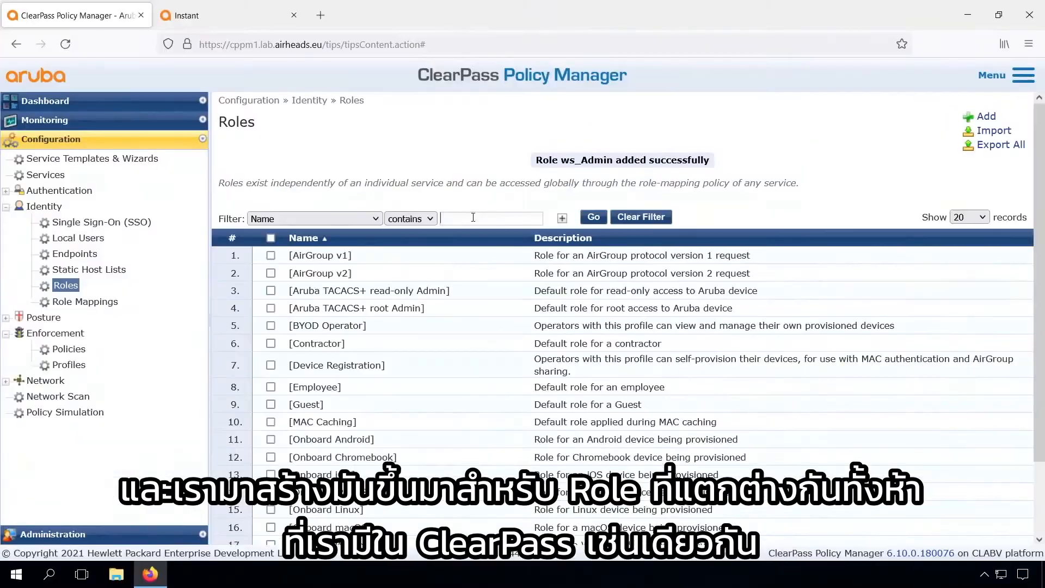
text(ws_)
key(Return)
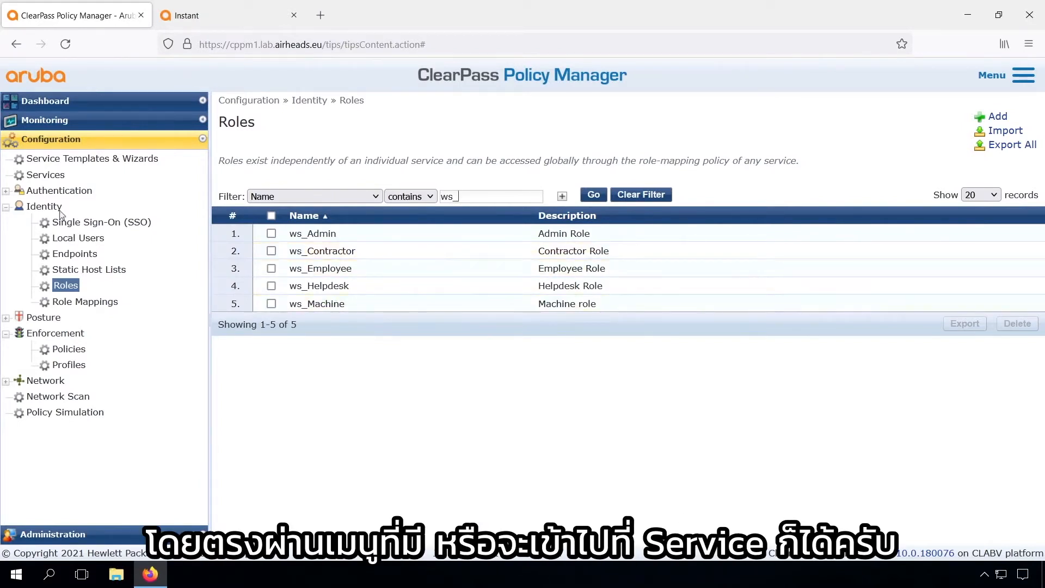
Start a new role-mapping policy from the ws_ArubaInstant_Wireless_802.1X service's Roles settings
click(82, 303)
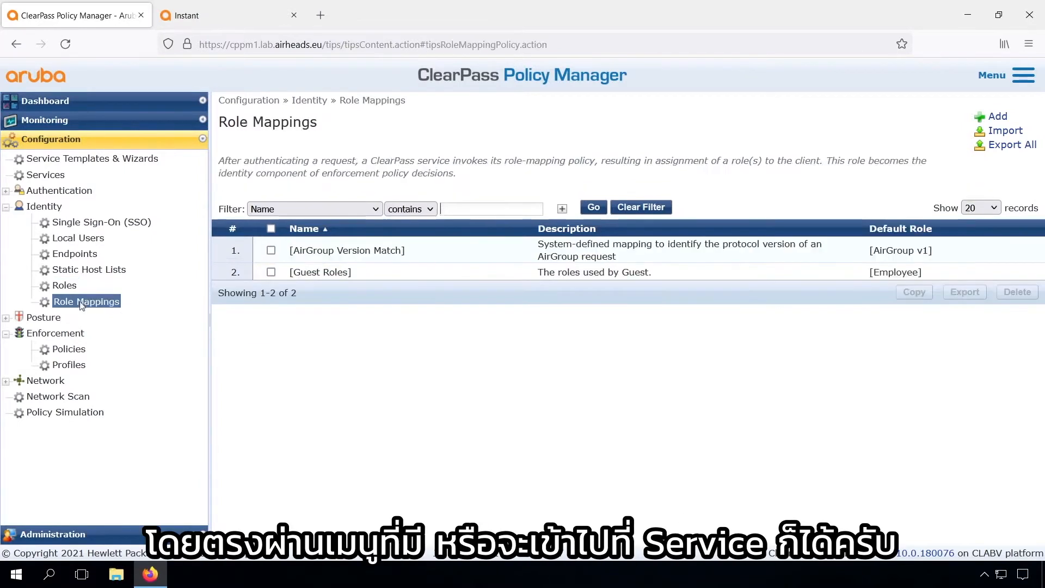
click(46, 175)
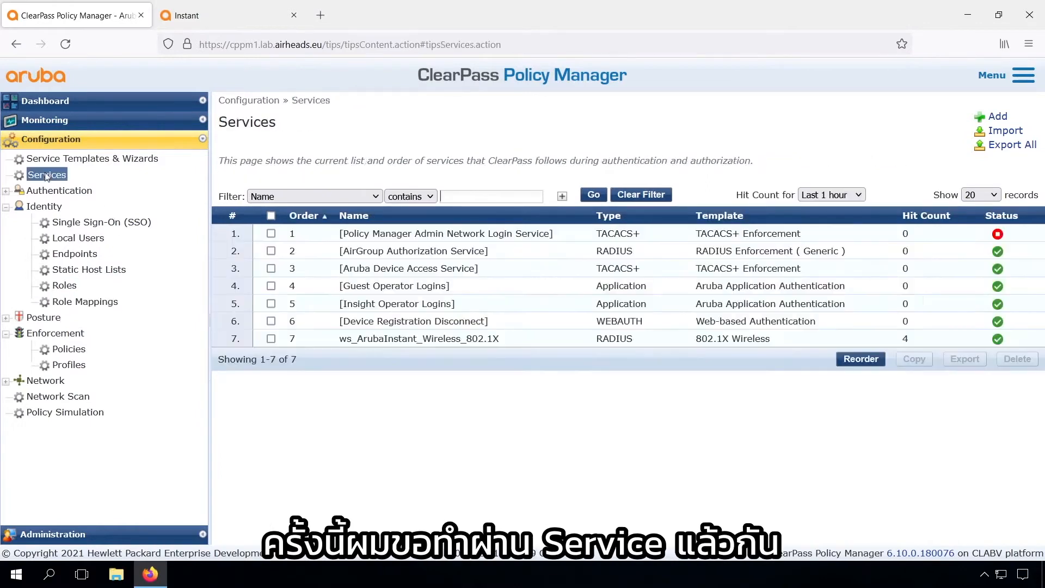
click(415, 339)
click(432, 148)
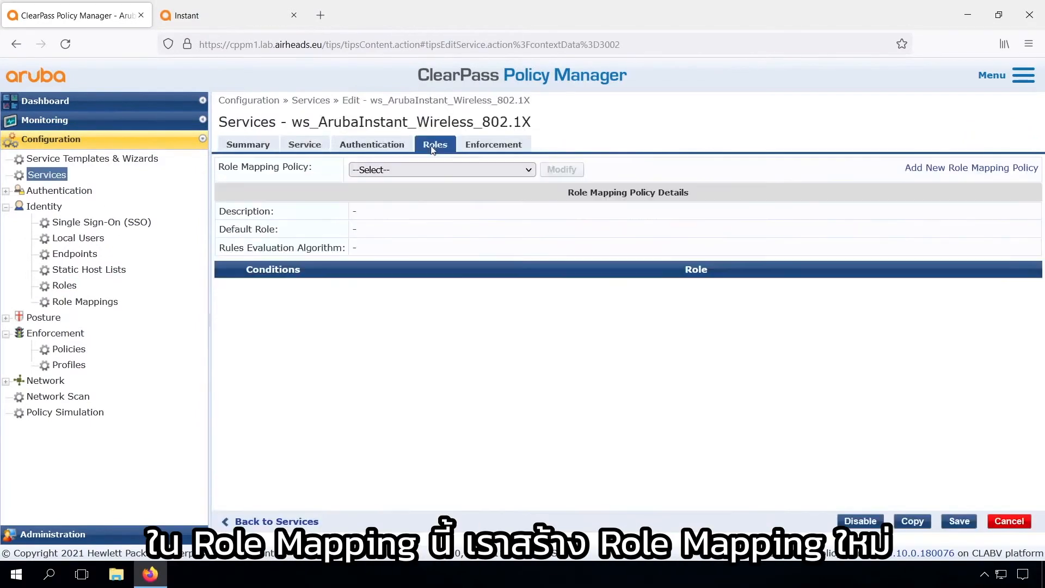
click(944, 169)
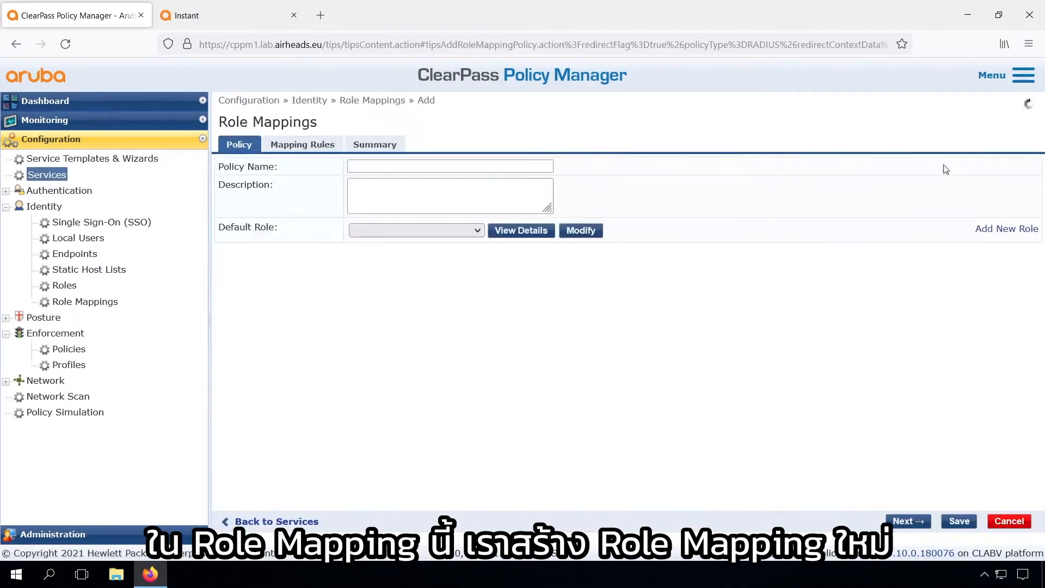
Name the policy ws_Identity_Rolemapping_1X, describe it 'Role mapping dfr AD Users', and begin a new default role
click(427, 165)
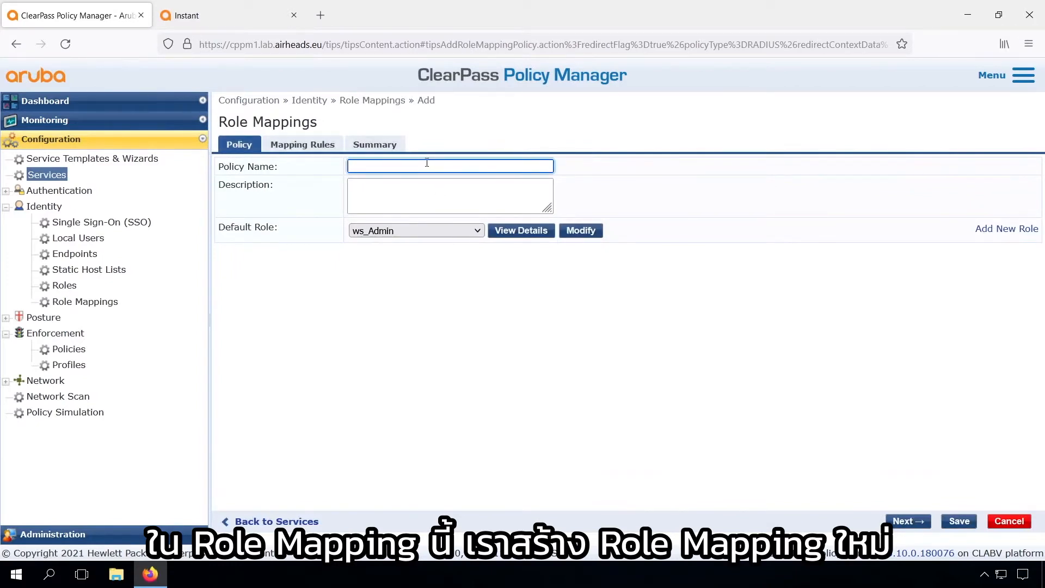
text(ws_)
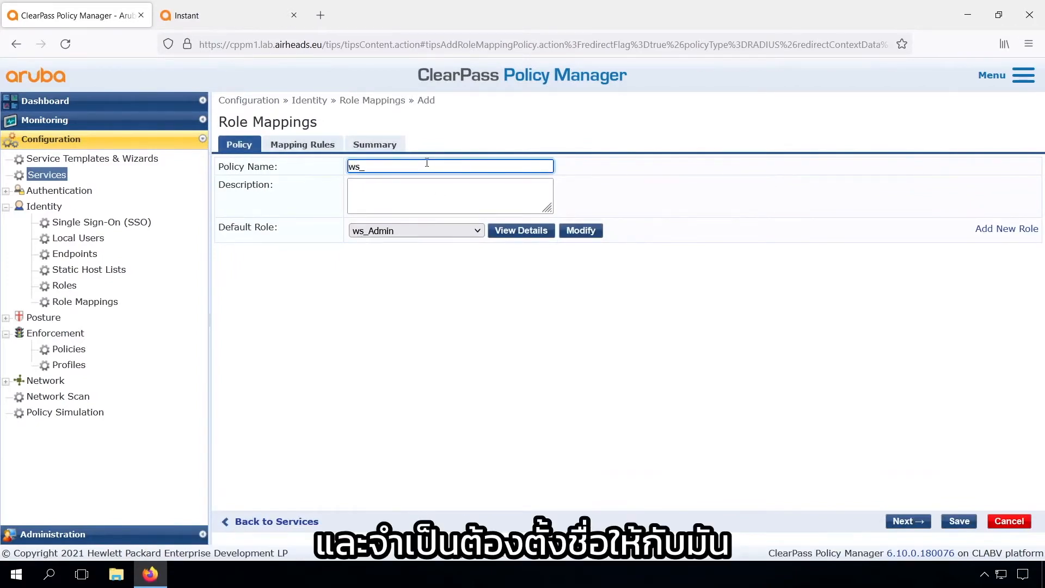
text(A)
key(BackSpace)
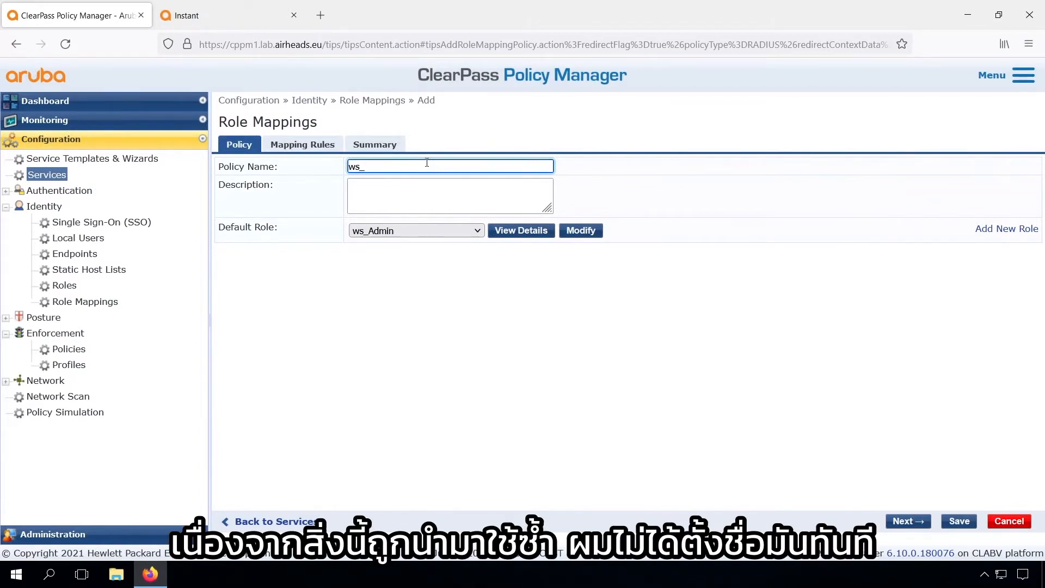
text(Identity_Rolemapping_1X)
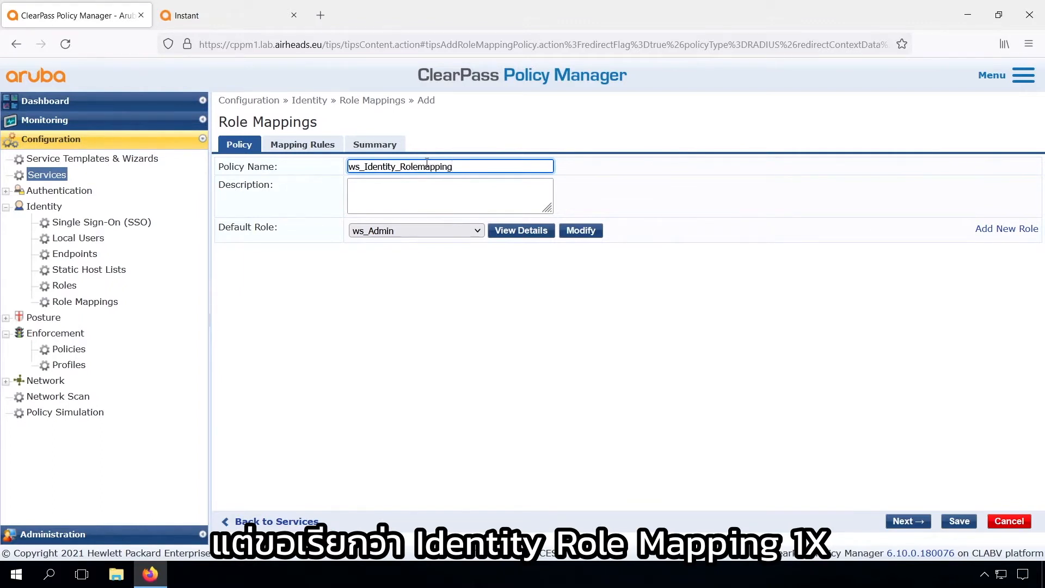
click(424, 192)
text(Role mapping dfo)
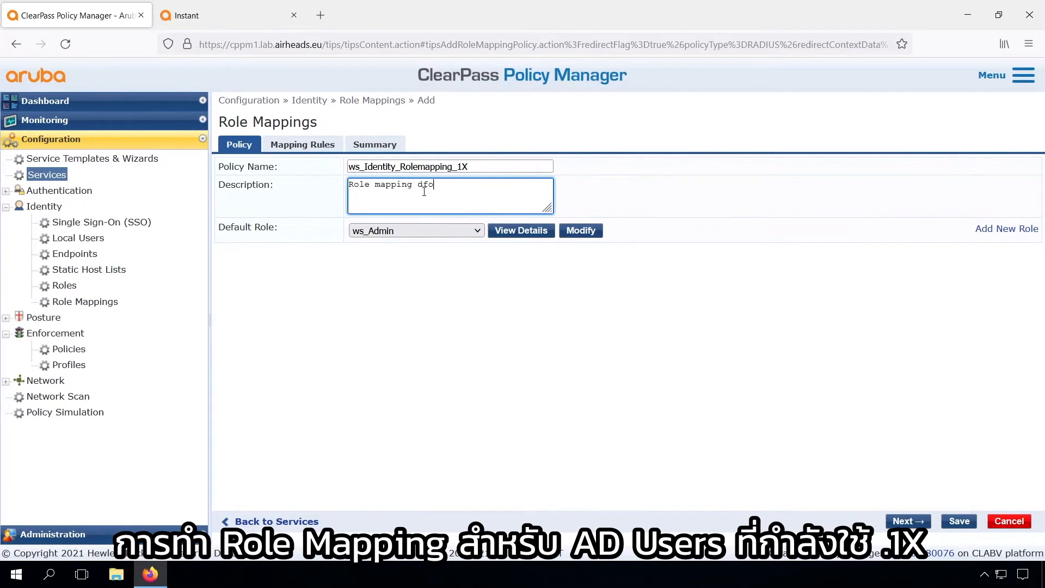
text(r AD Users and 1X)
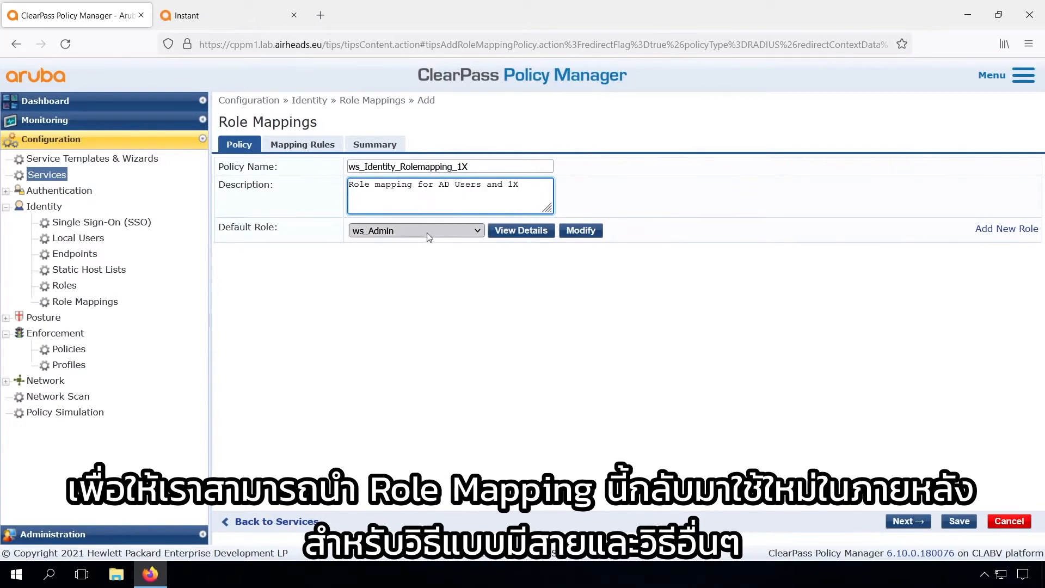
click(429, 234)
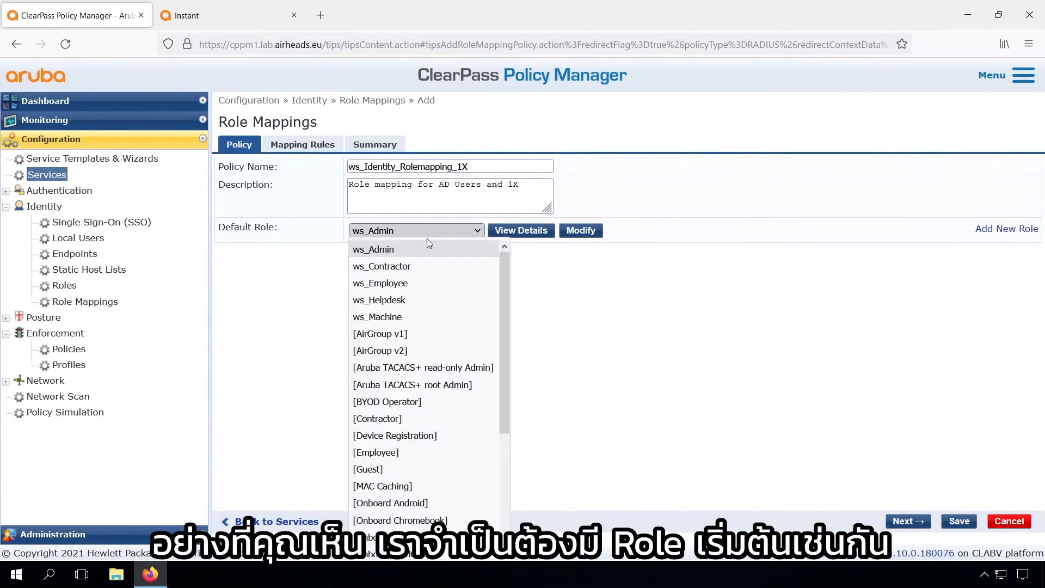
scroll(410, 528, down, 3)
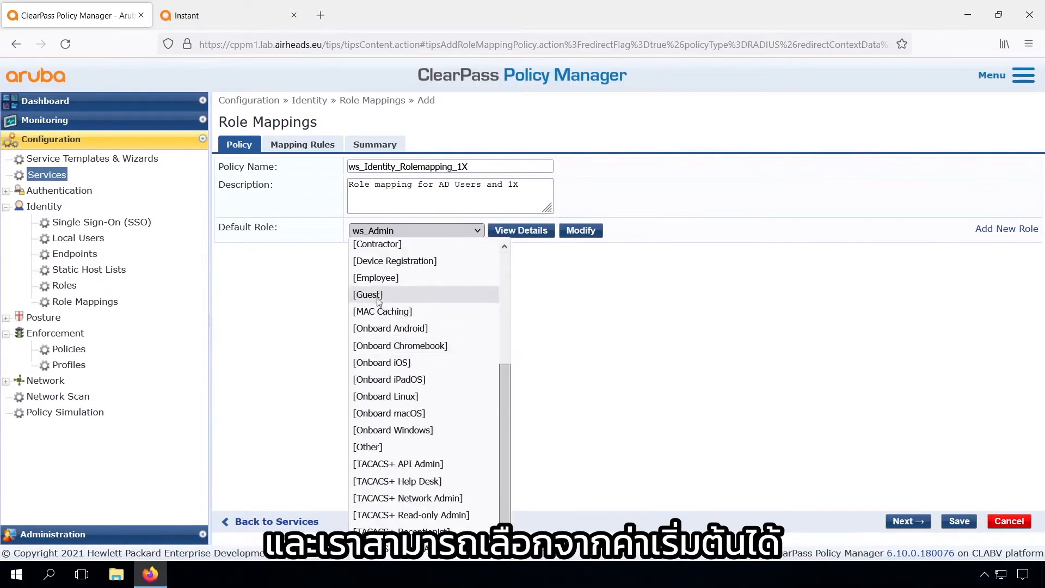
click(1004, 229)
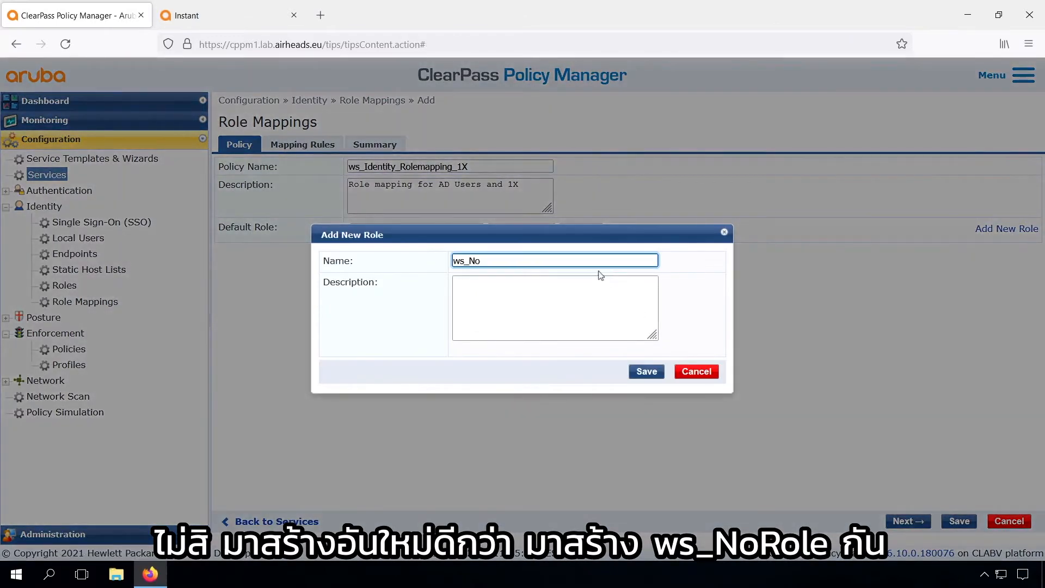
Create the role ws_NoRole with description 'No Role (default)'
text(ws_NoRole)
key(Tab)
text(No Role (default)
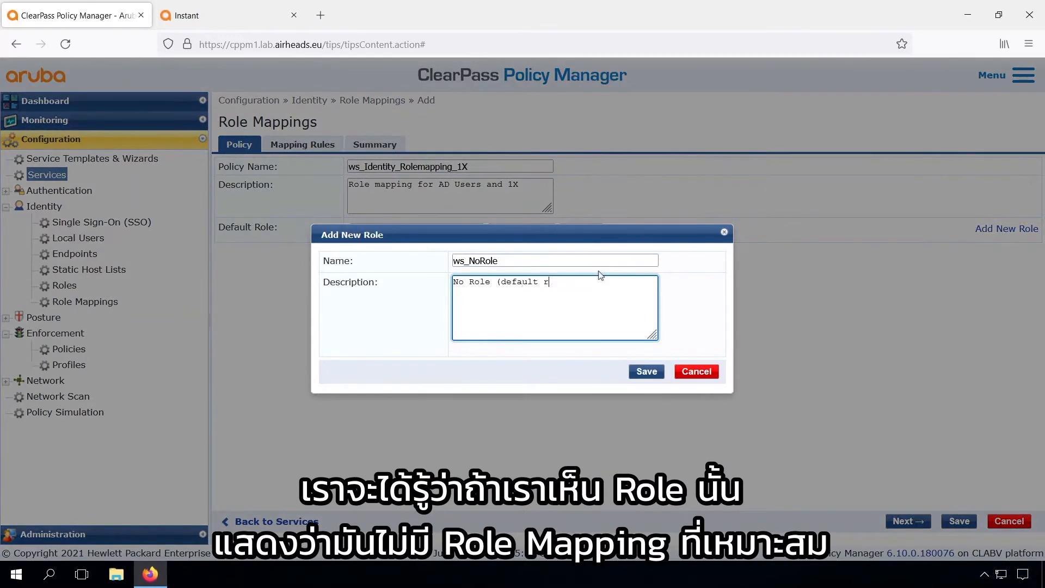
click(645, 371)
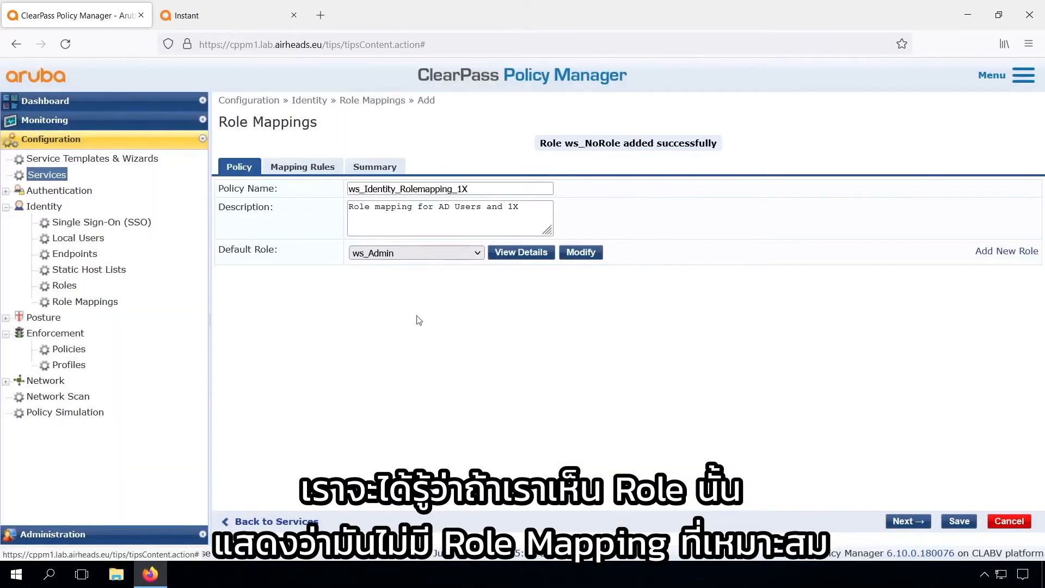
Make ws_NoRole the policy's default role and go to the mapping rules
click(429, 254)
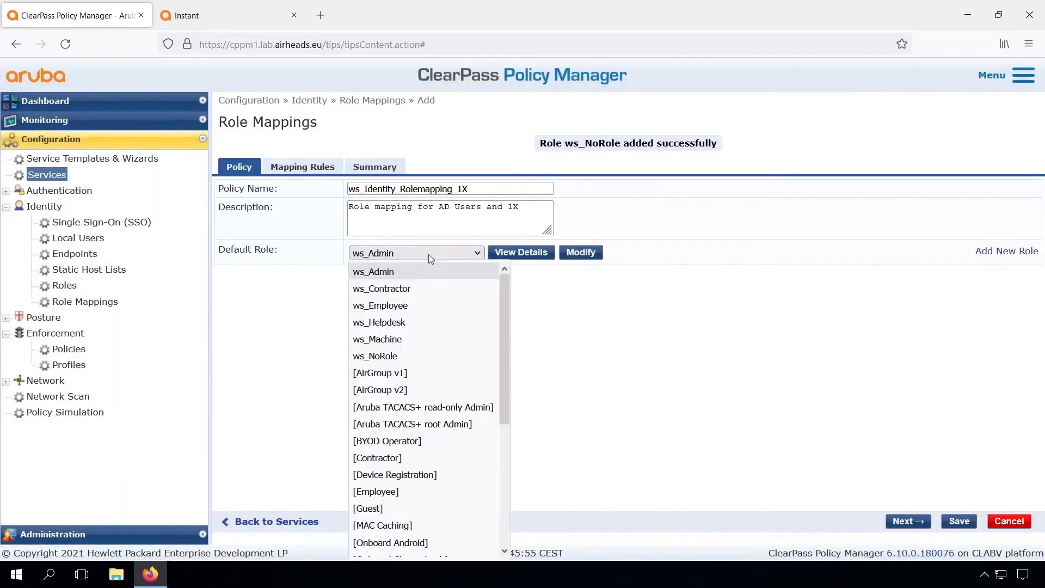
click(413, 357)
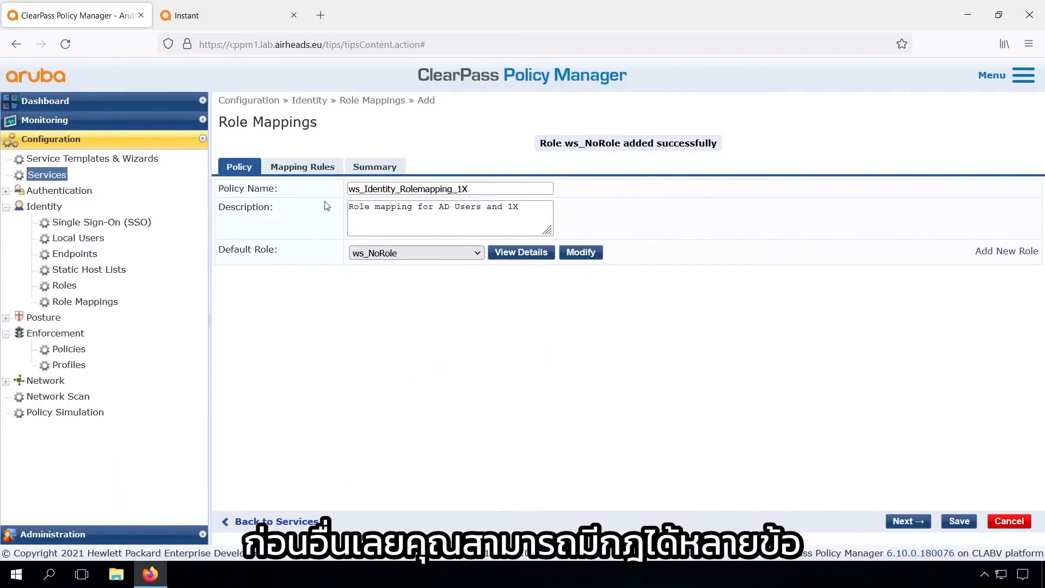
click(304, 168)
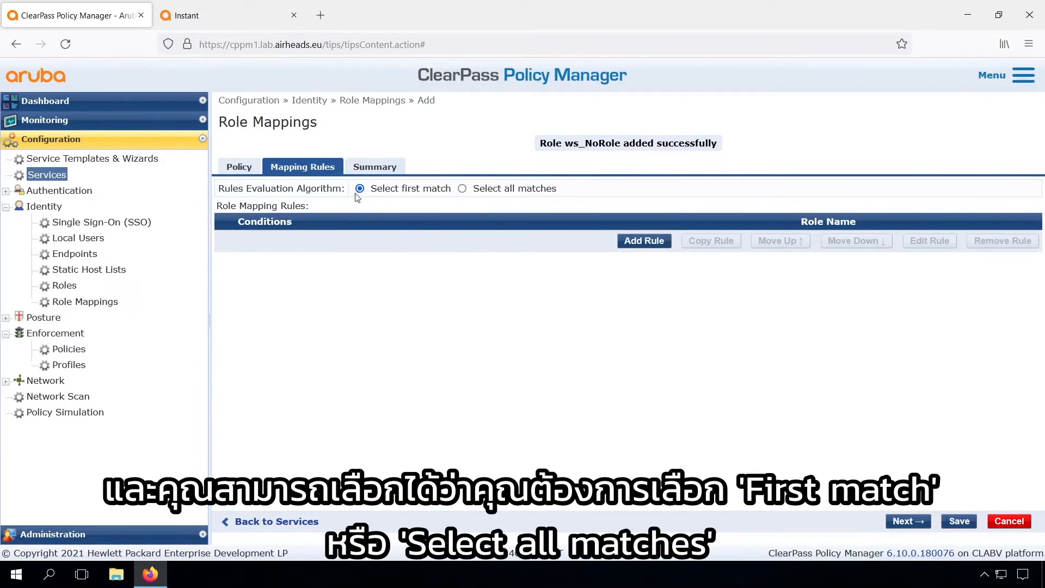
Set rule evaluation to 'Select all matches' and add a new mapping rule
click(463, 189)
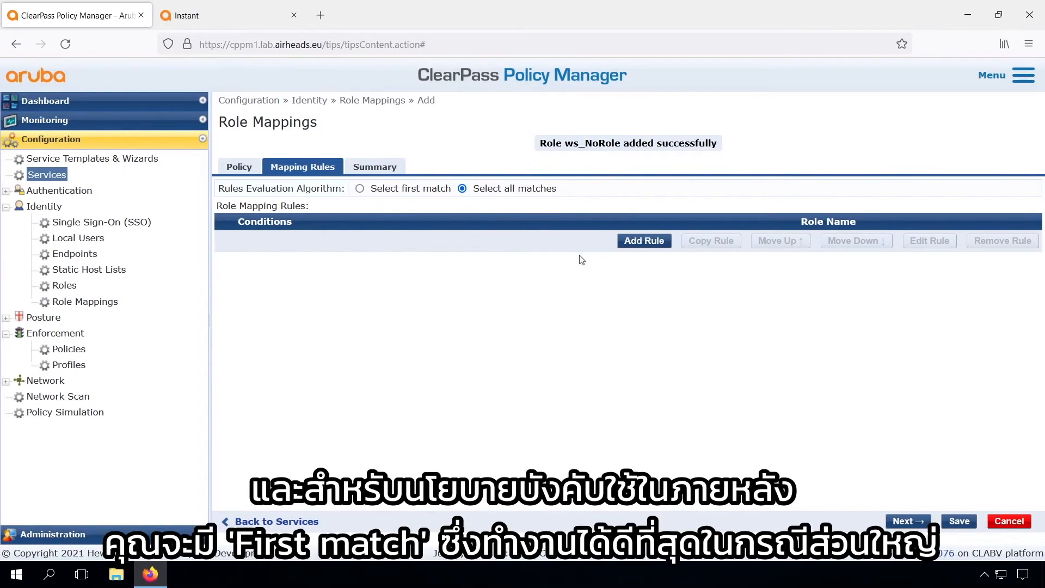
click(643, 242)
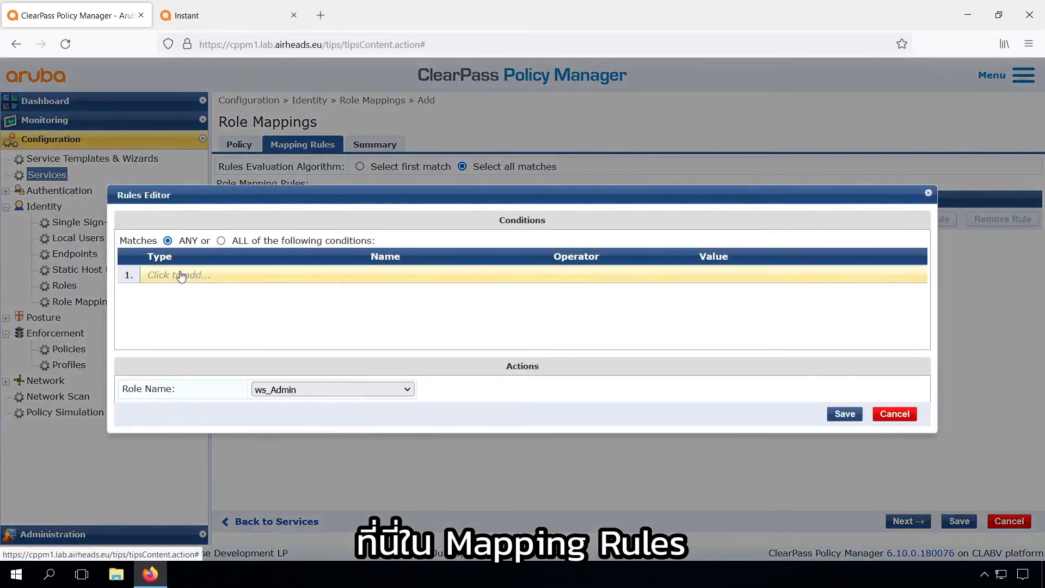
Add rule Arubalab AD Groups EQUALS Workshop Admins → ws_Admin, then search Windows for 'serve'
click(181, 275)
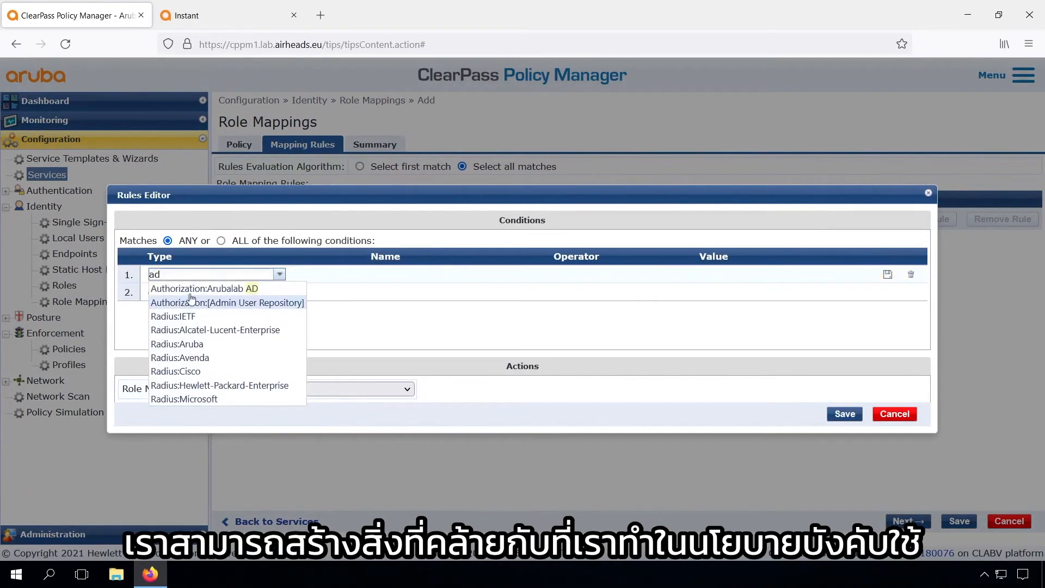
click(217, 285)
text(Groups)
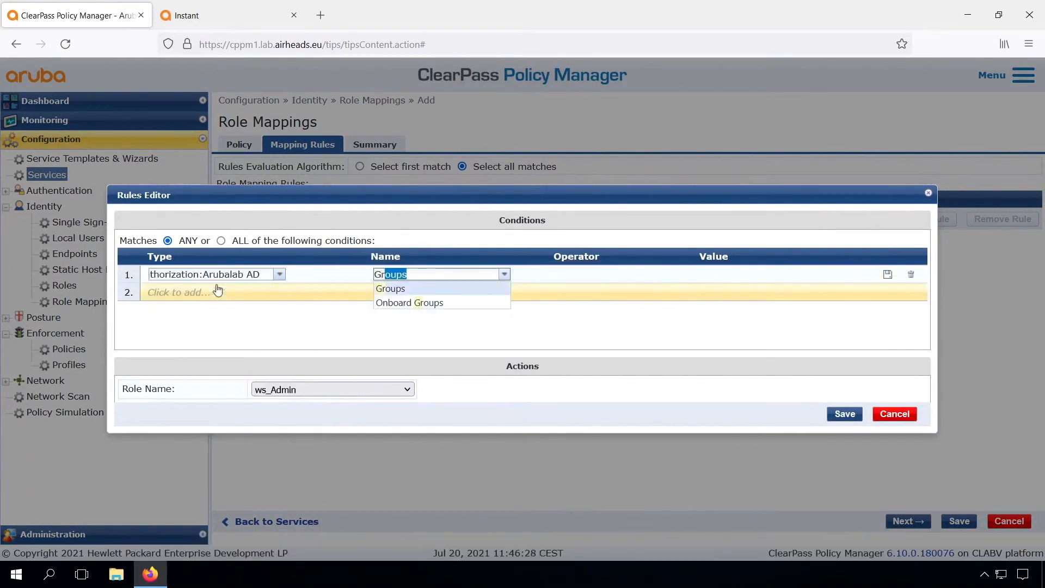
key(Tab)
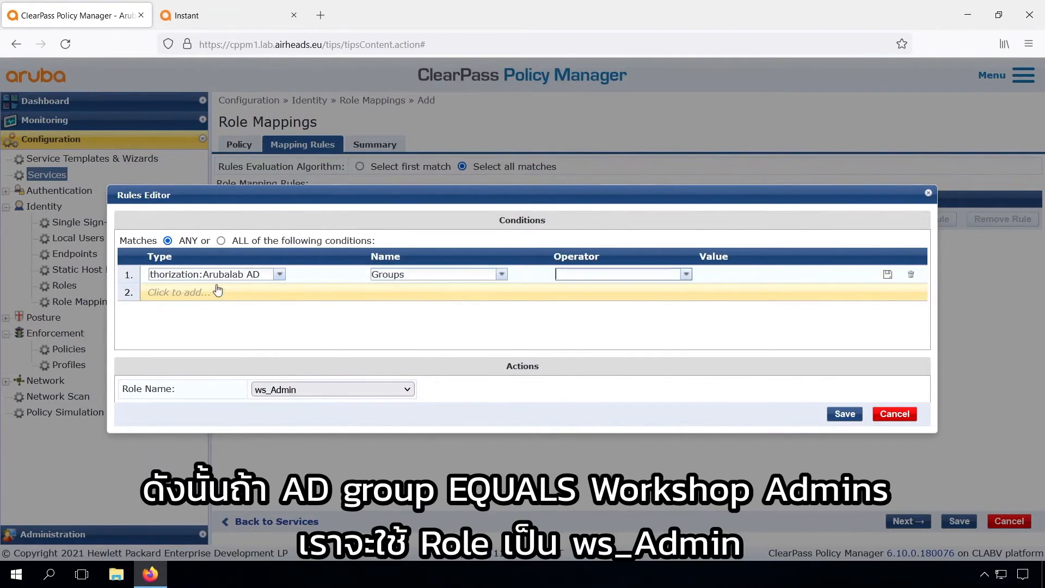
text(eq)
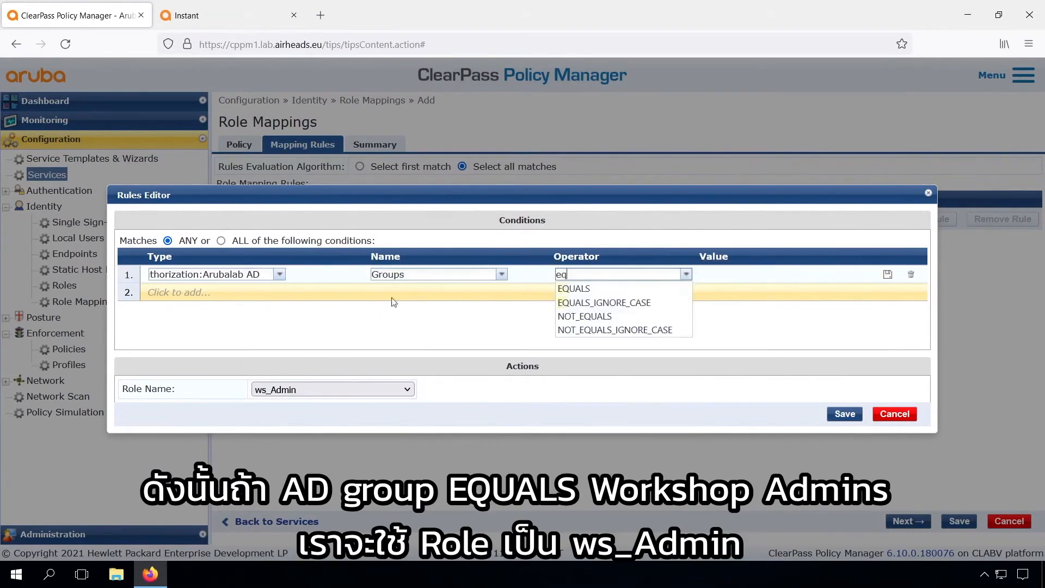
click(569, 293)
key(Tab)
text(Workshop Admins)
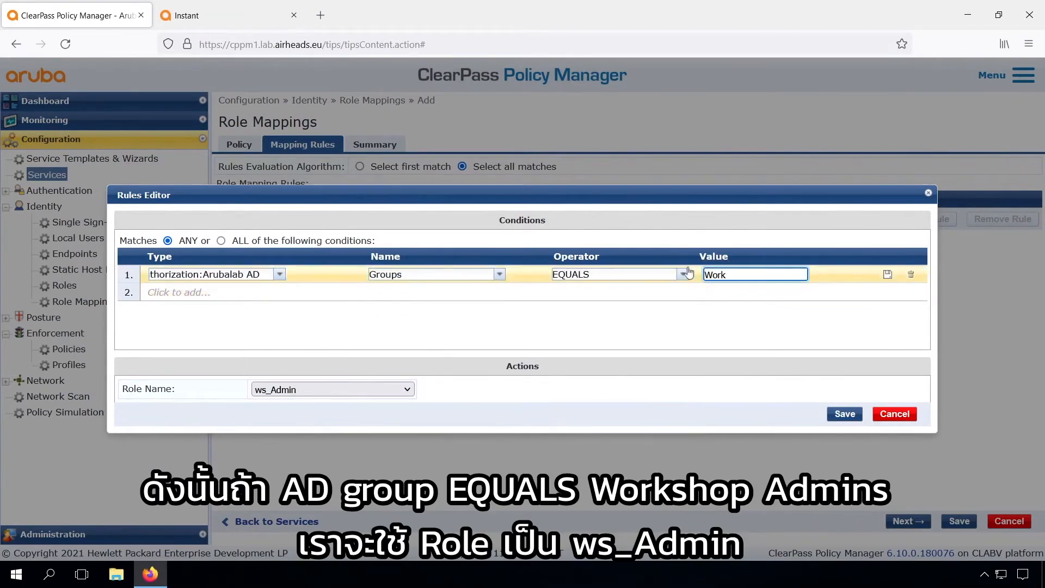
click(845, 414)
key(super)
text(serve)
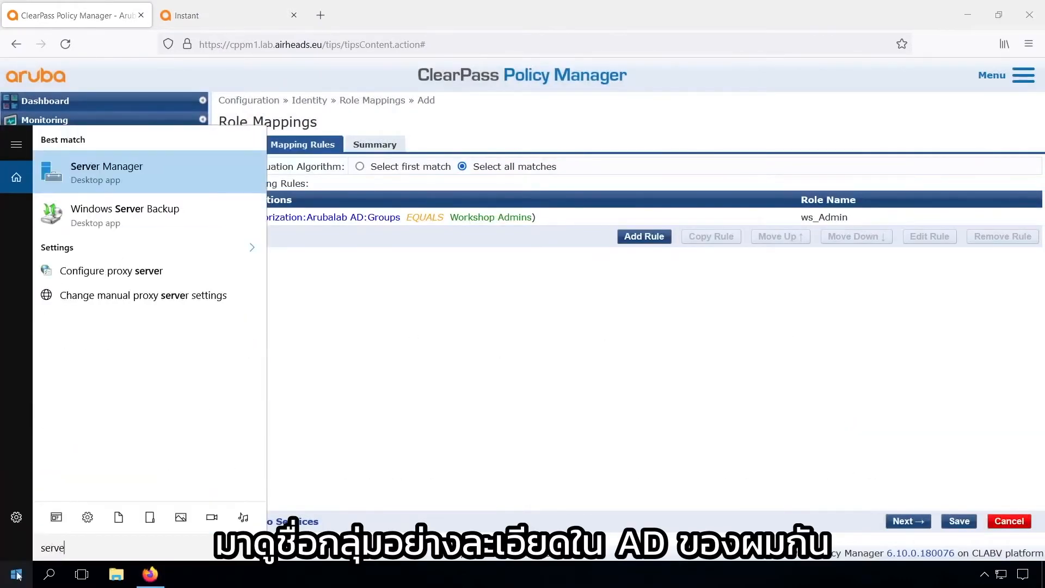
From Server Manager, open Active Directory Users and Computers and scroll Users to the Workshop groups
click(116, 171)
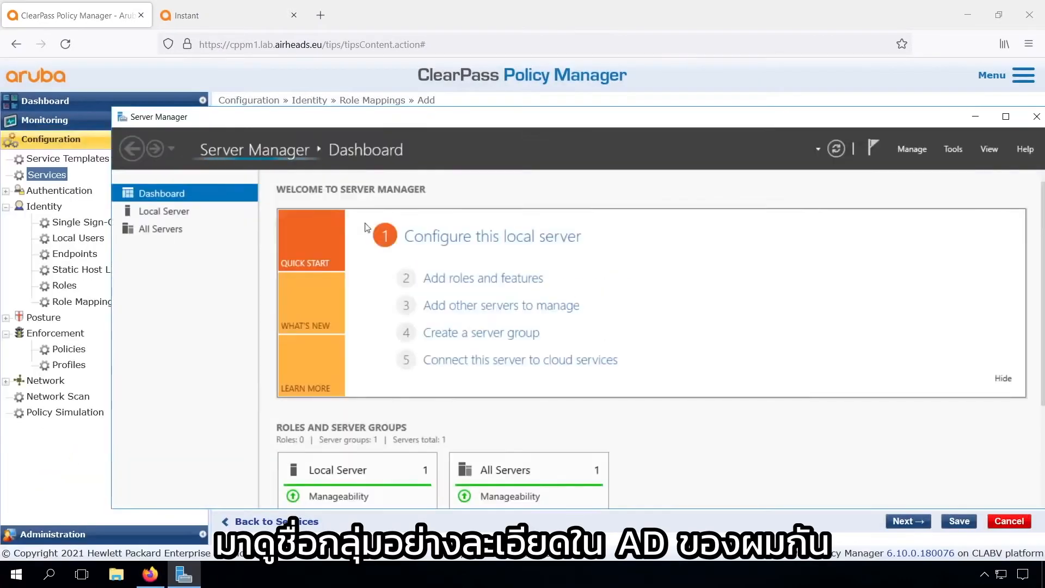
click(953, 149)
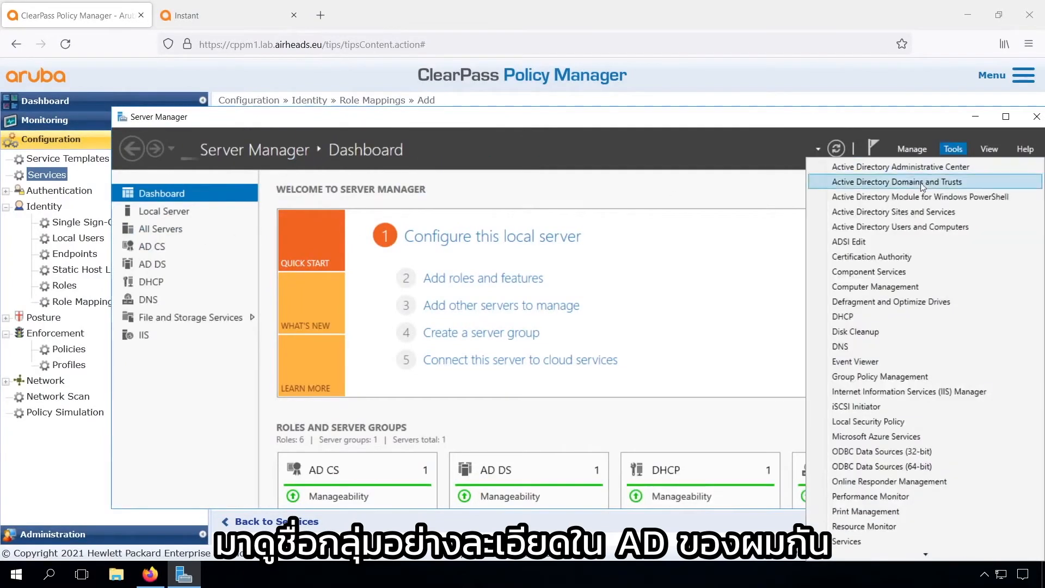
click(899, 235)
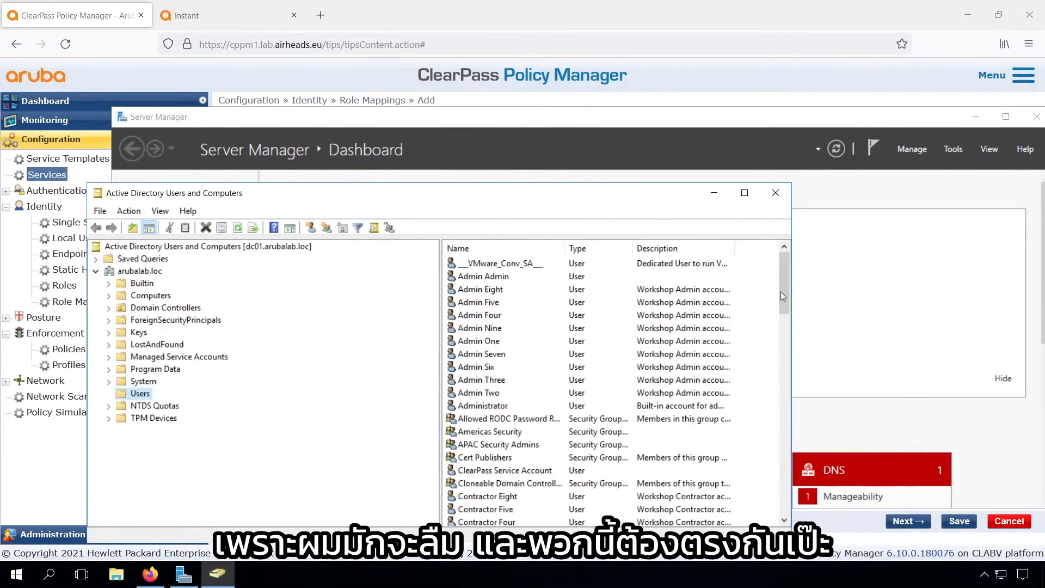
scroll(782, 291, down, 2)
drag(785, 330, 795, 517)
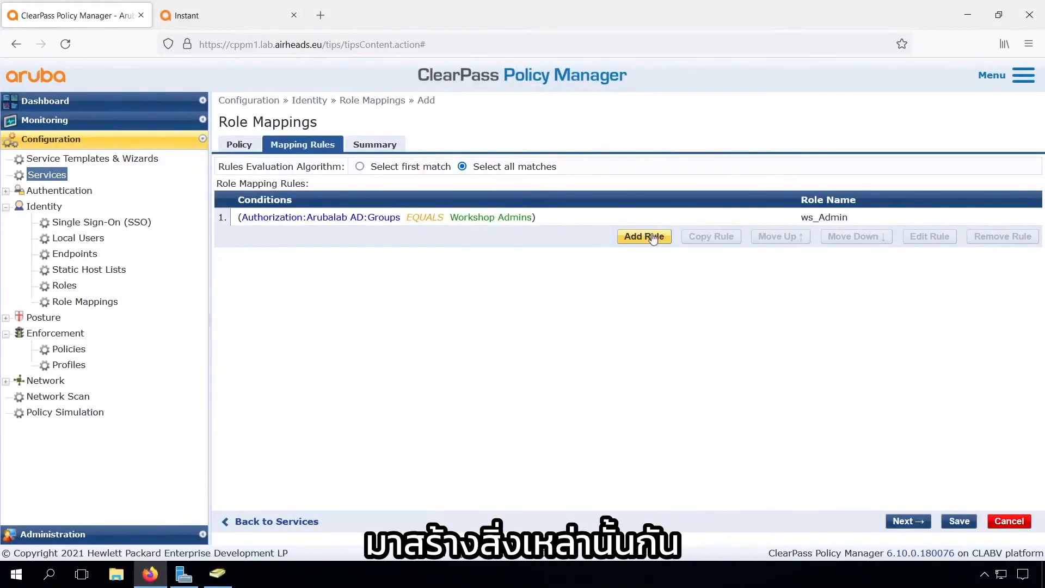
Add rule Arubalab AD Groups EQUALS Workshop Contractors → ws_Contractor
click(644, 236)
click(182, 276)
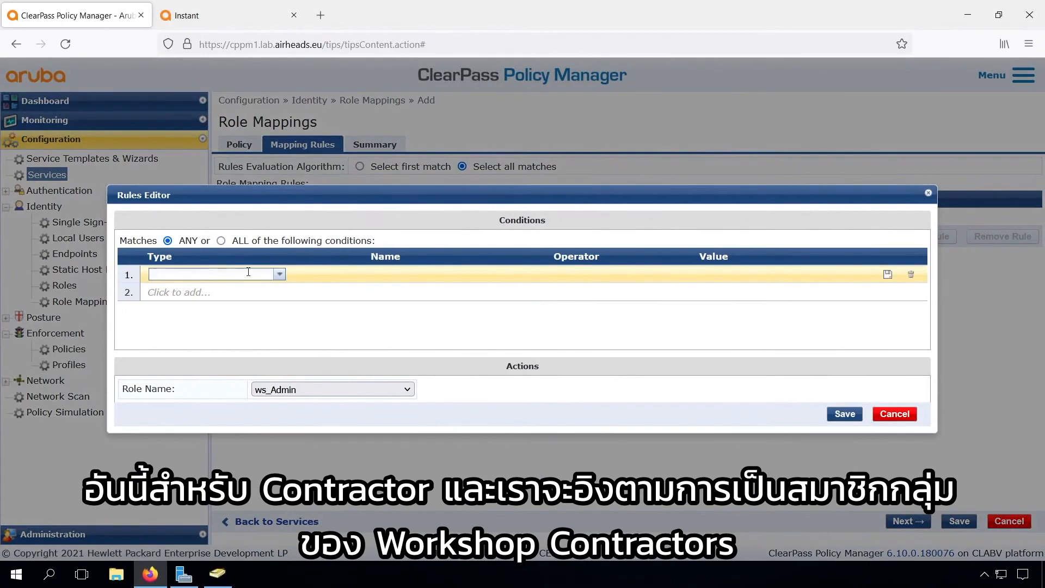
text(AD)
click(234, 285)
text(Grou)
key(Tab)
text(EQ)
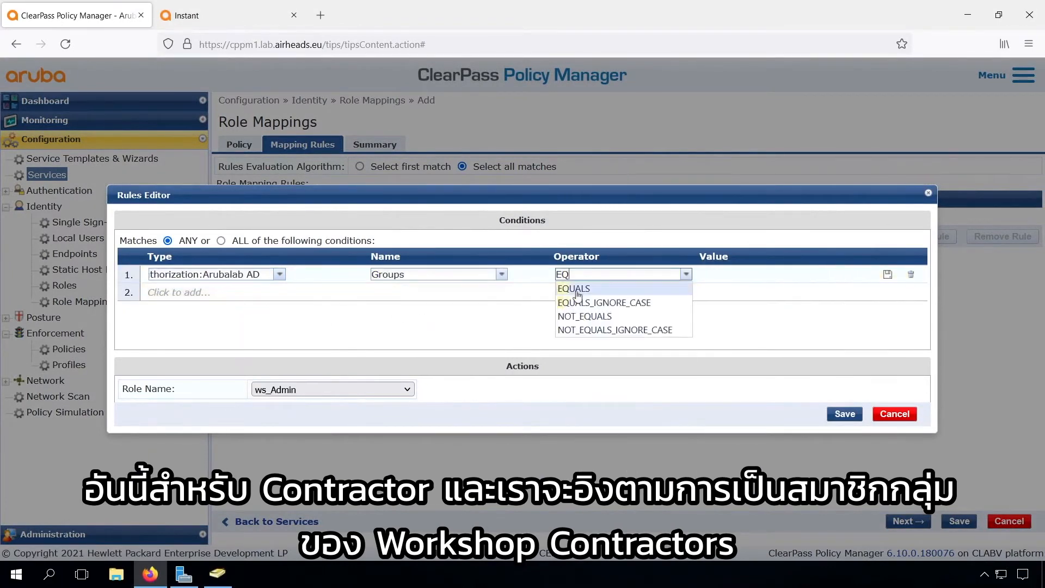
key(Tab)
text(Workshop Contractors)
key(Return)
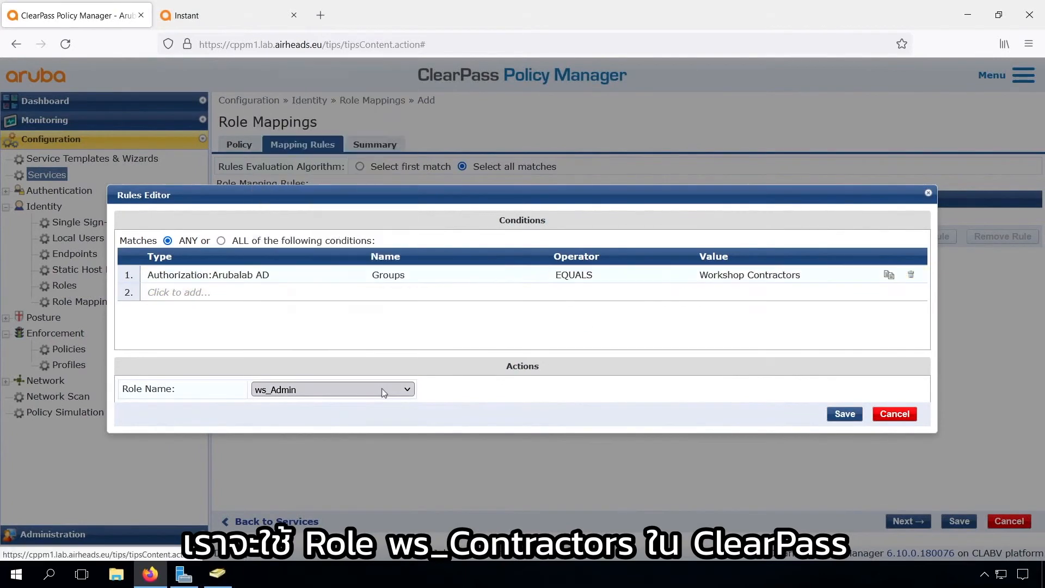
click(383, 390)
click(338, 86)
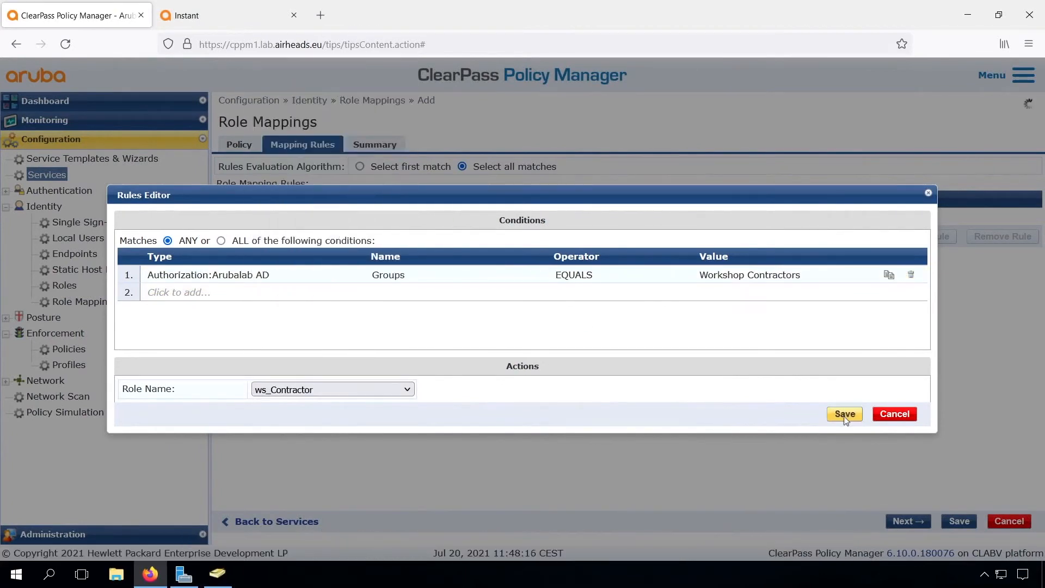
click(845, 415)
Make three copies of the Workshop Contractors rule
click(691, 234)
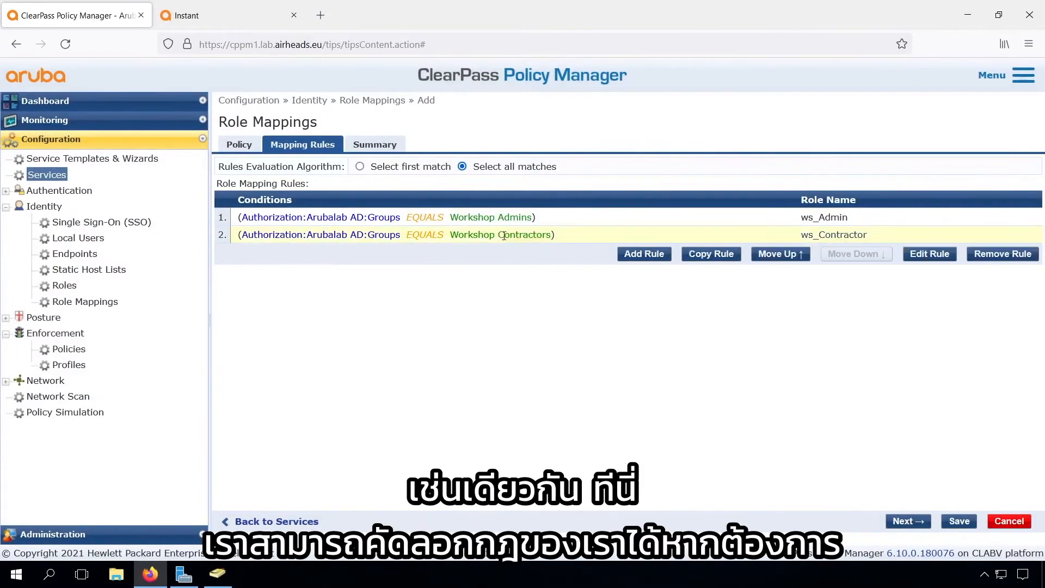
click(713, 254)
click(710, 271)
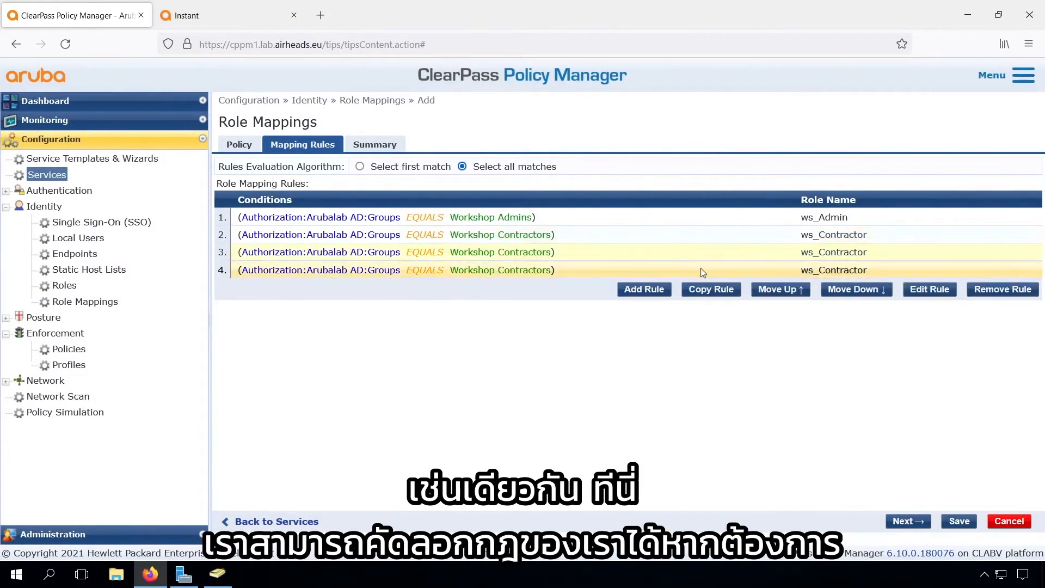
click(710, 289)
Change the third rule to Workshop Users mapped to ws_Employee
drag(511, 252, 708, 275)
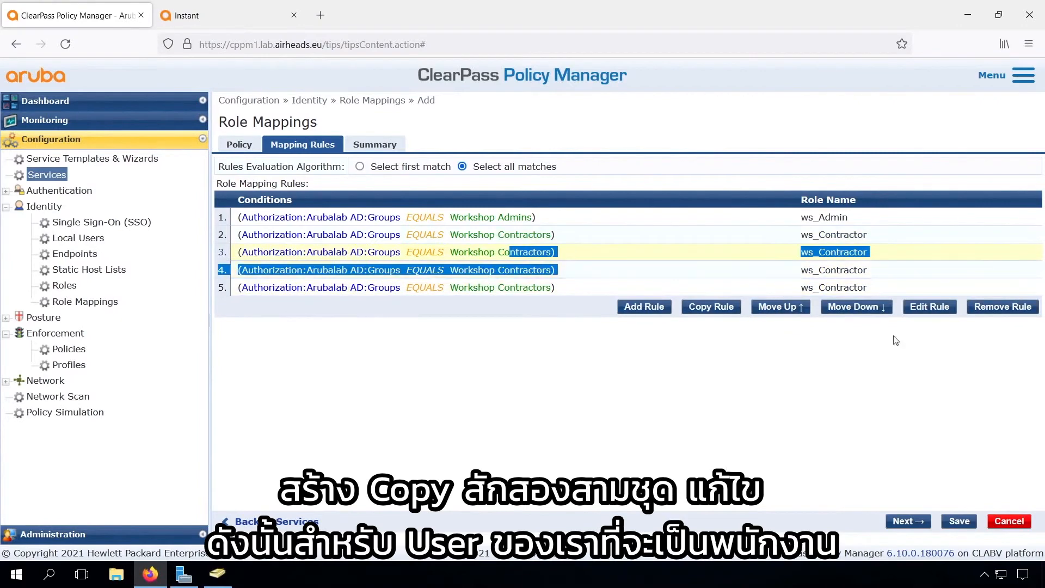
click(932, 307)
click(751, 274)
double_click(762, 274)
text(Users)
click(397, 390)
click(332, 390)
click(289, 103)
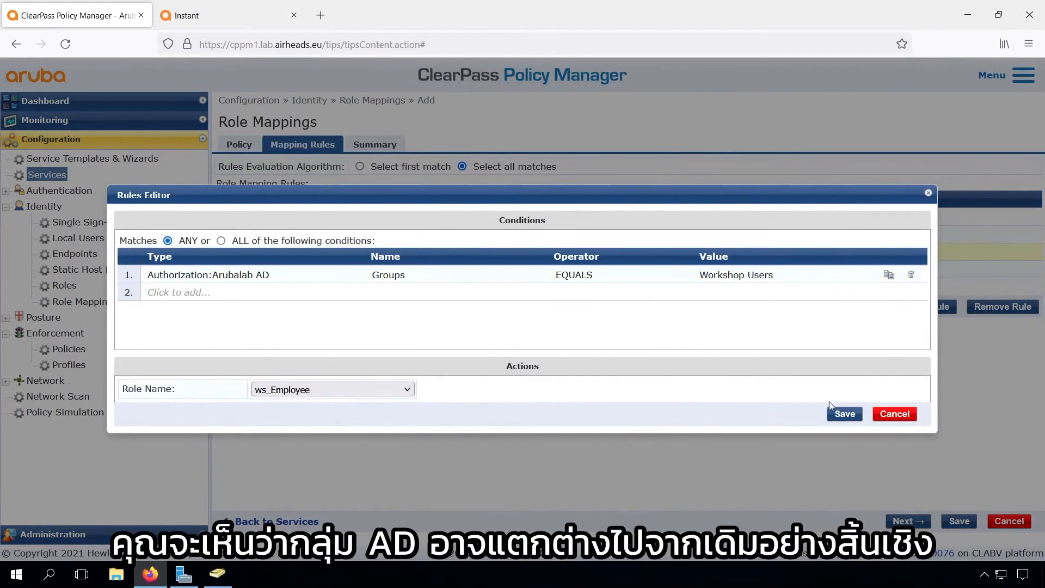
click(845, 414)
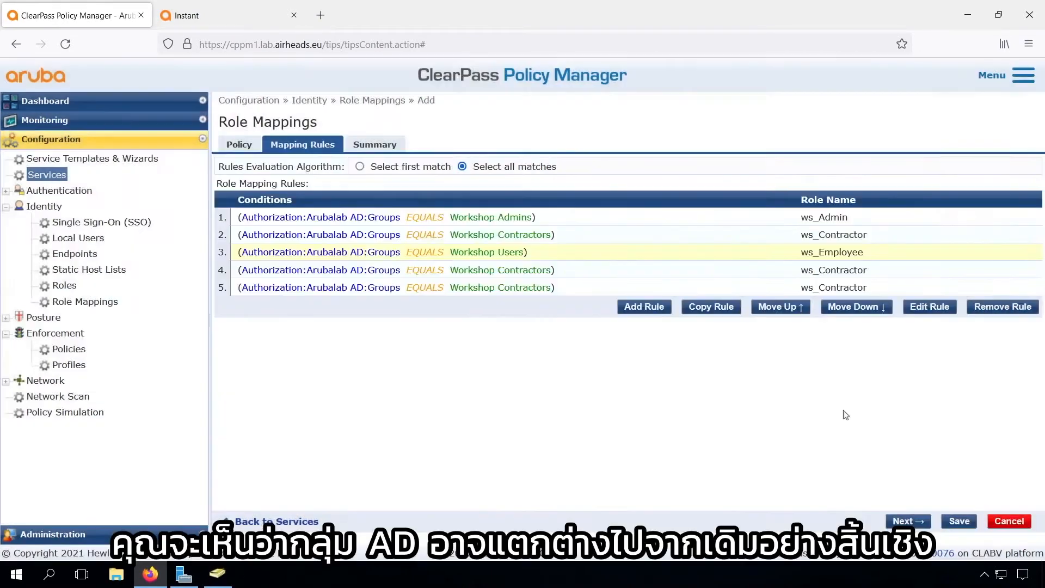
Change the fourth rule to Workshop Helpdesk mapped to ws_Helpdesk
click(534, 272)
click(939, 309)
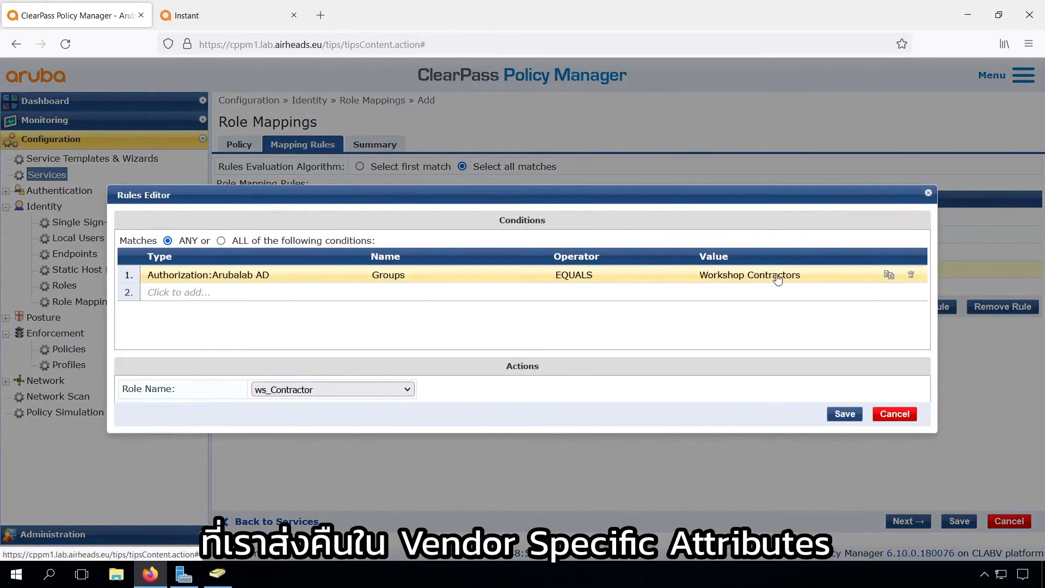
click(777, 277)
double_click(778, 274)
text(H)
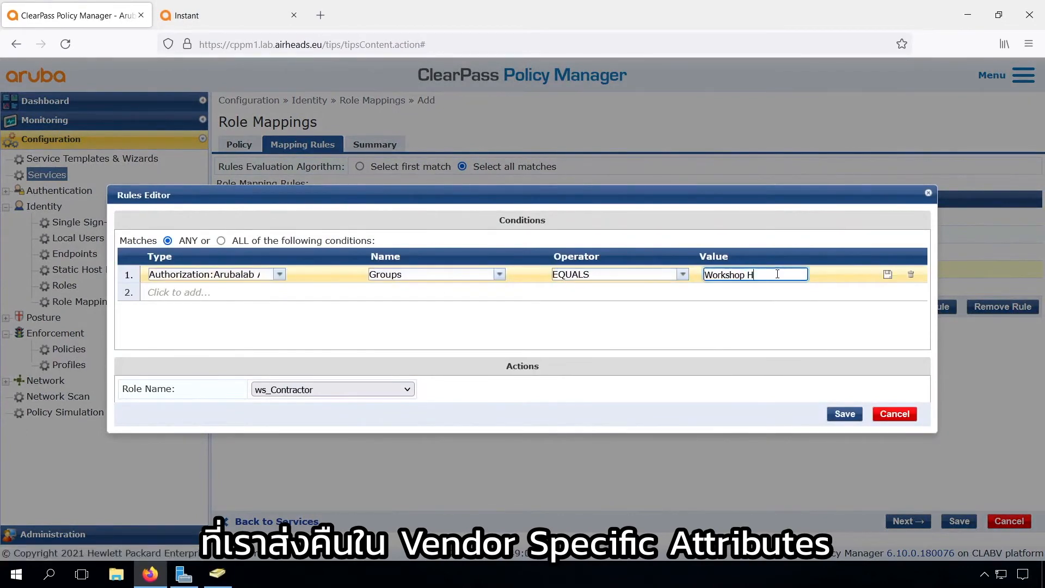
text(elpdesk)
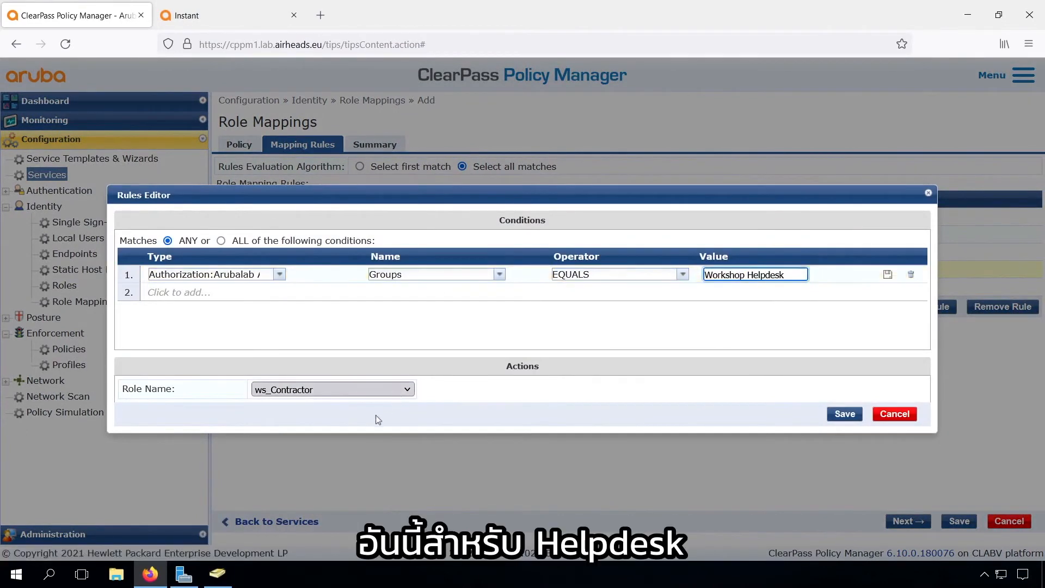
key(Tab)
click(372, 391)
click(405, 165)
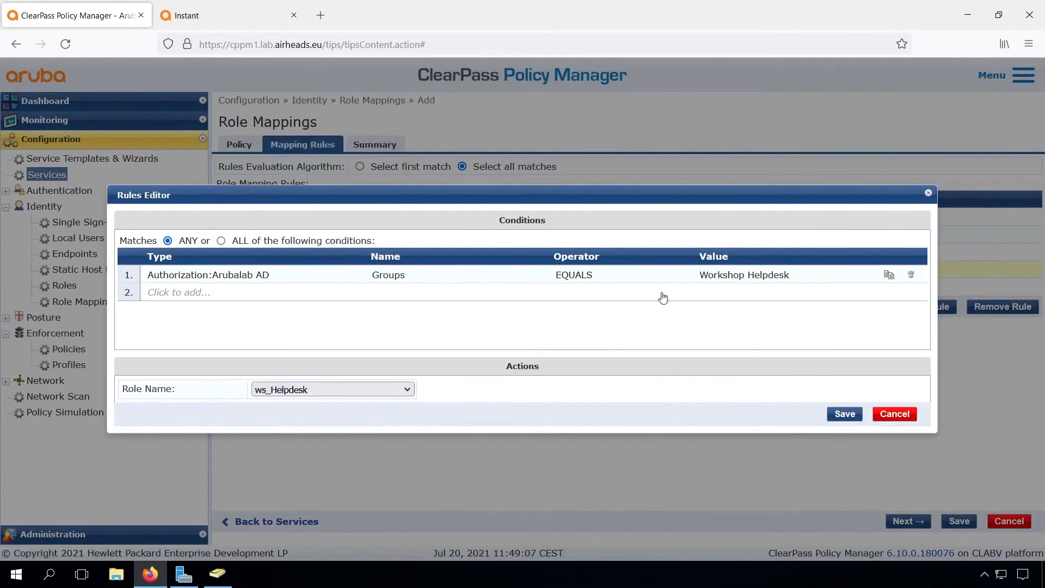
click(838, 414)
Discard edits to the leftover fifth contractor rule and remove it
click(929, 306)
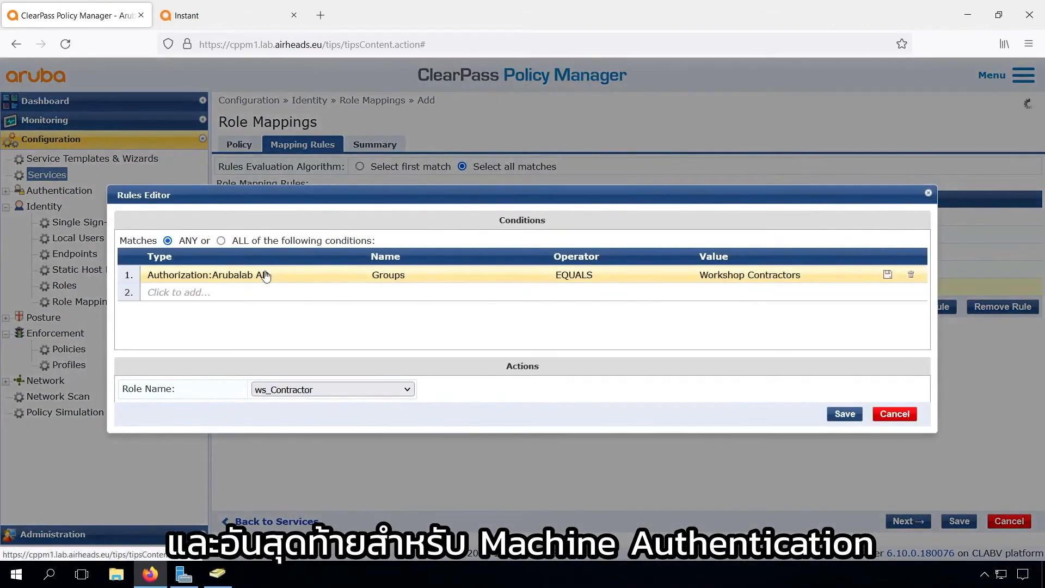
click(279, 273)
click(243, 273)
text(Role)
key(BackSpace)
key(BackSpace)
key(BackSpace)
key(BackSpace)
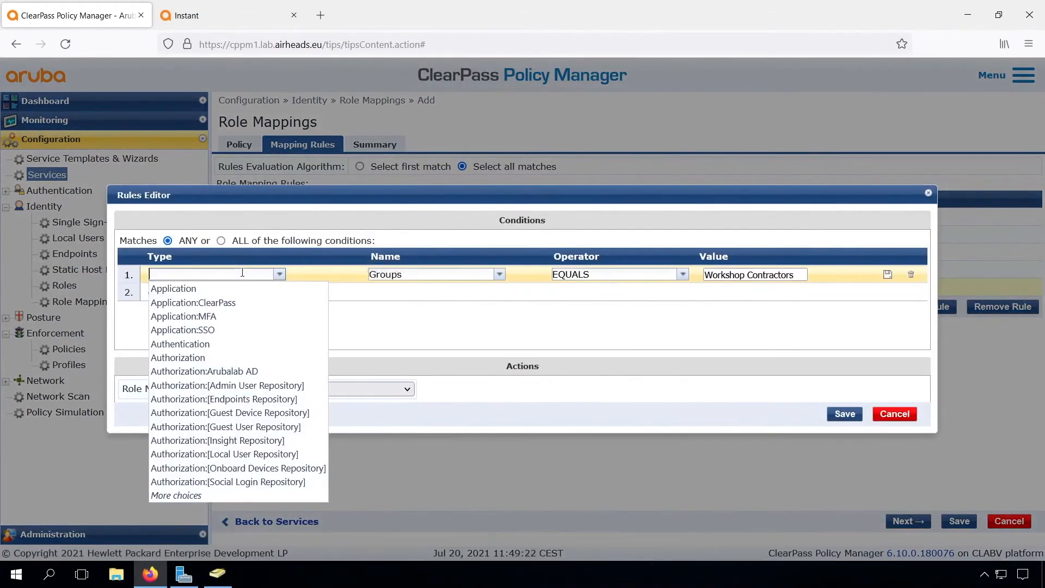
click(894, 414)
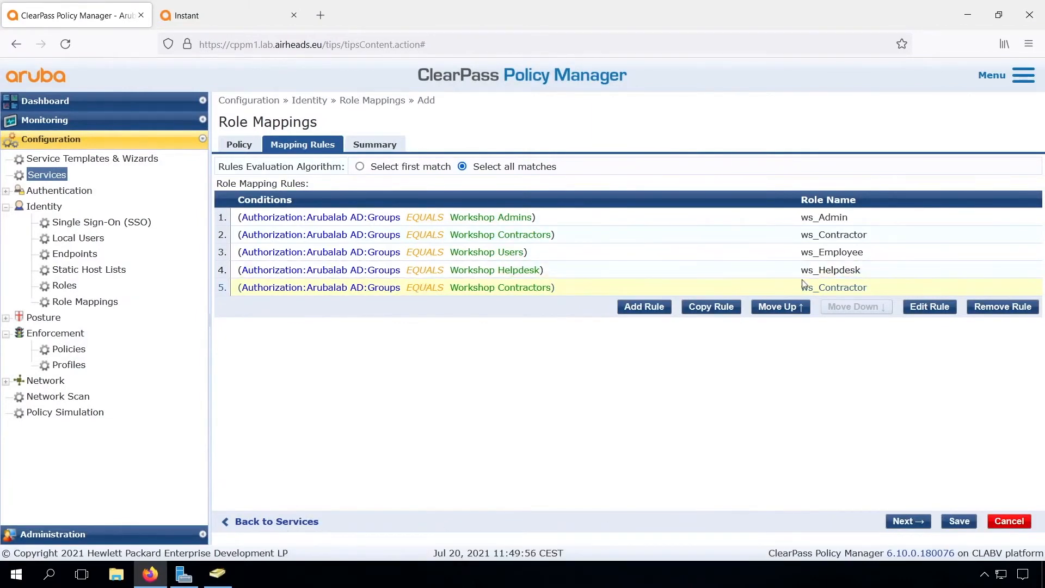
click(1003, 307)
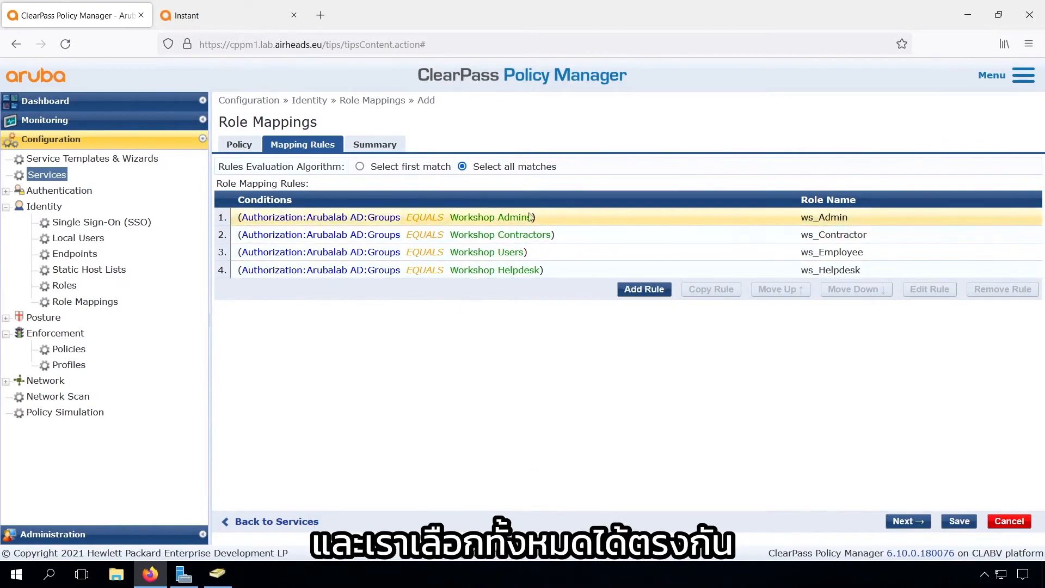
Save the role mapping and assign ws_Identity_Rolemapping_1X to the 802.1X service
click(909, 522)
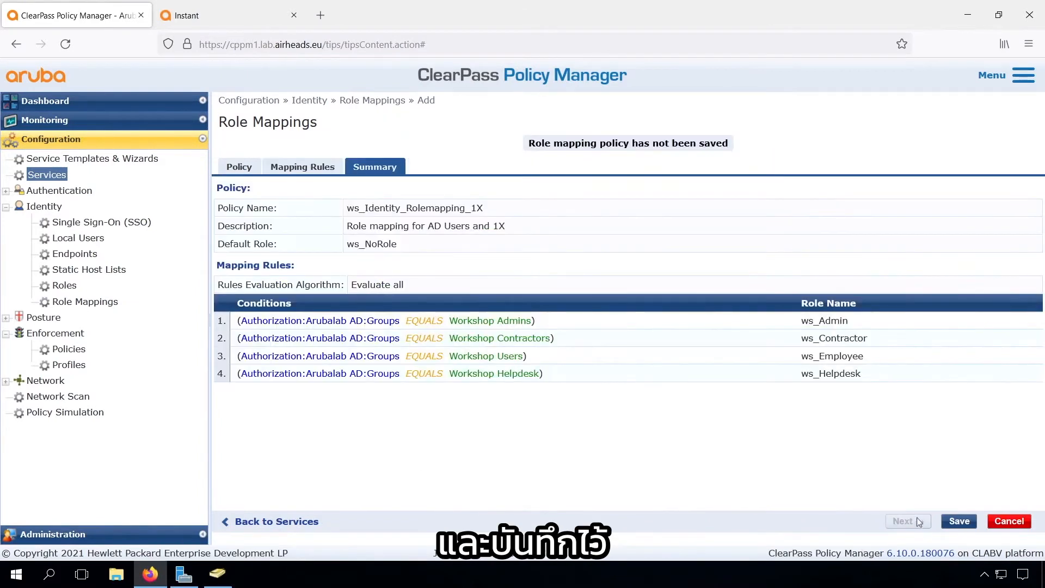
click(959, 521)
click(490, 190)
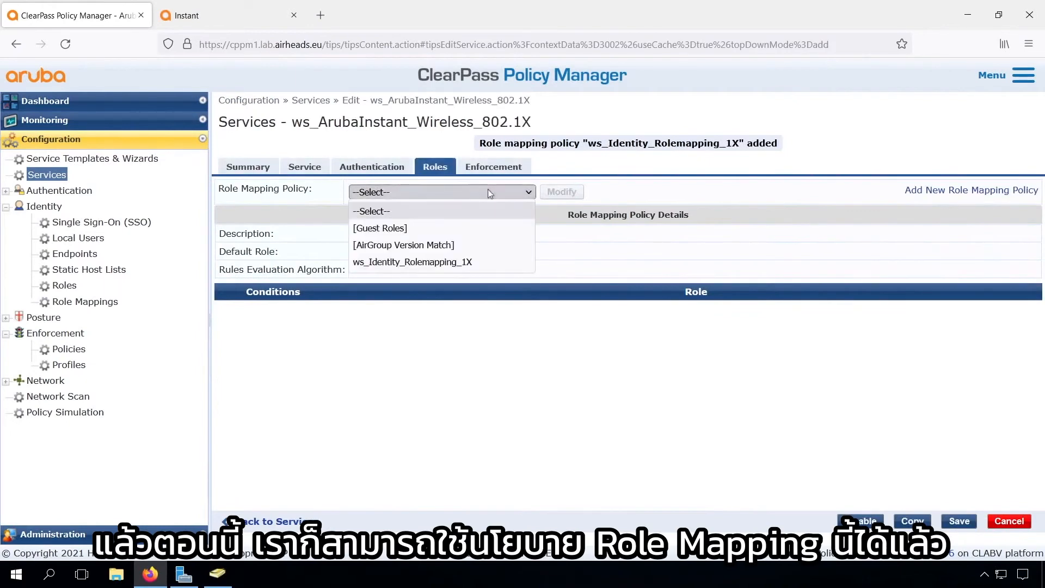
click(448, 263)
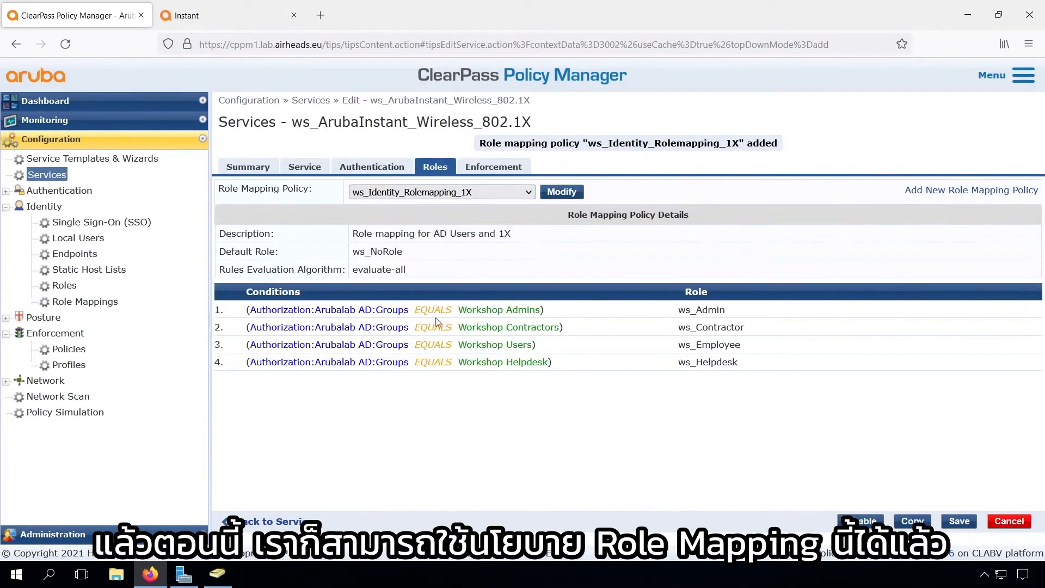
Open the service's enforcement policy rules and edit the Workshop Users rule
click(496, 170)
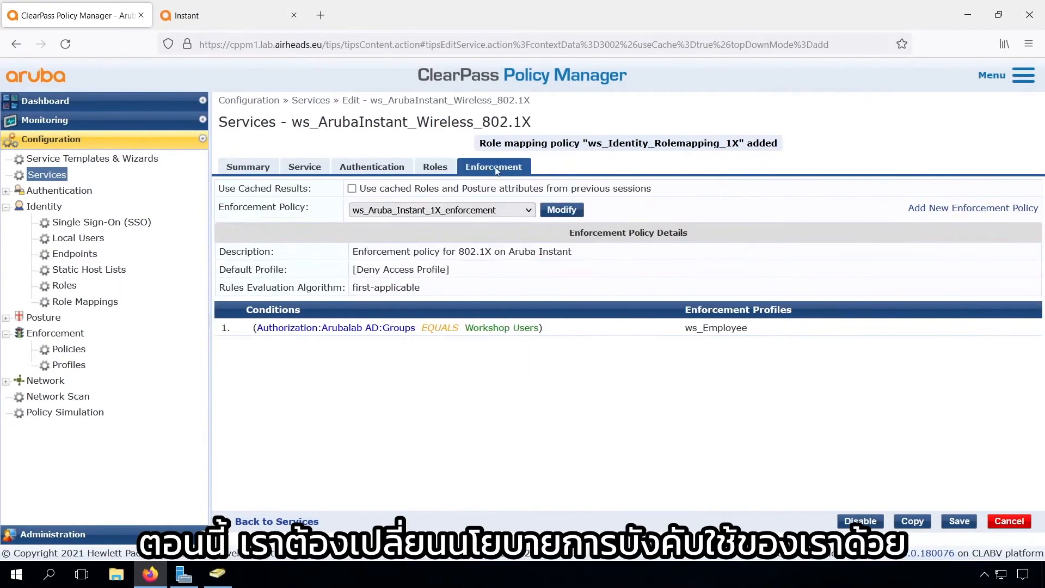
click(562, 209)
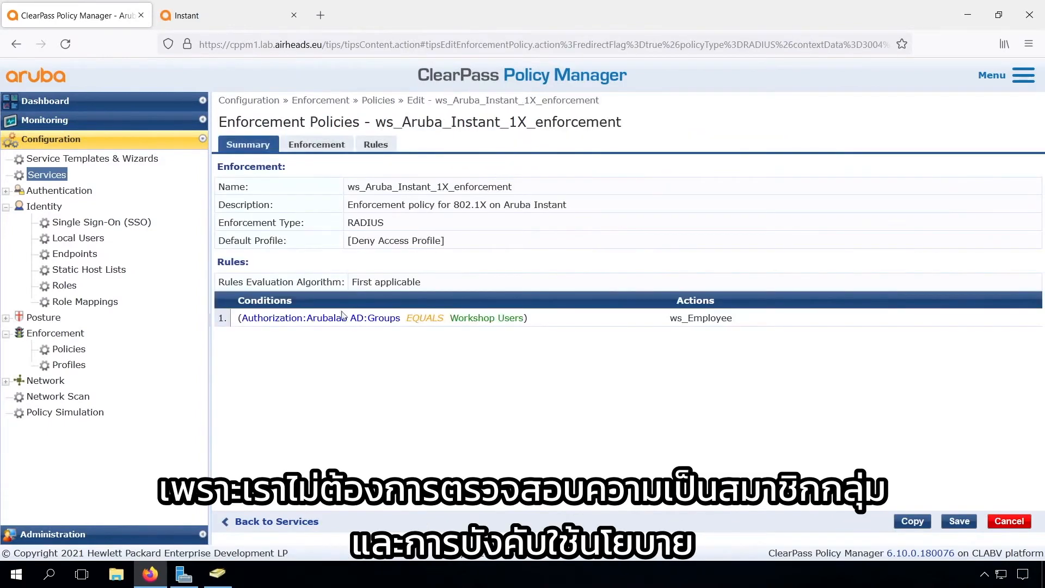
click(376, 145)
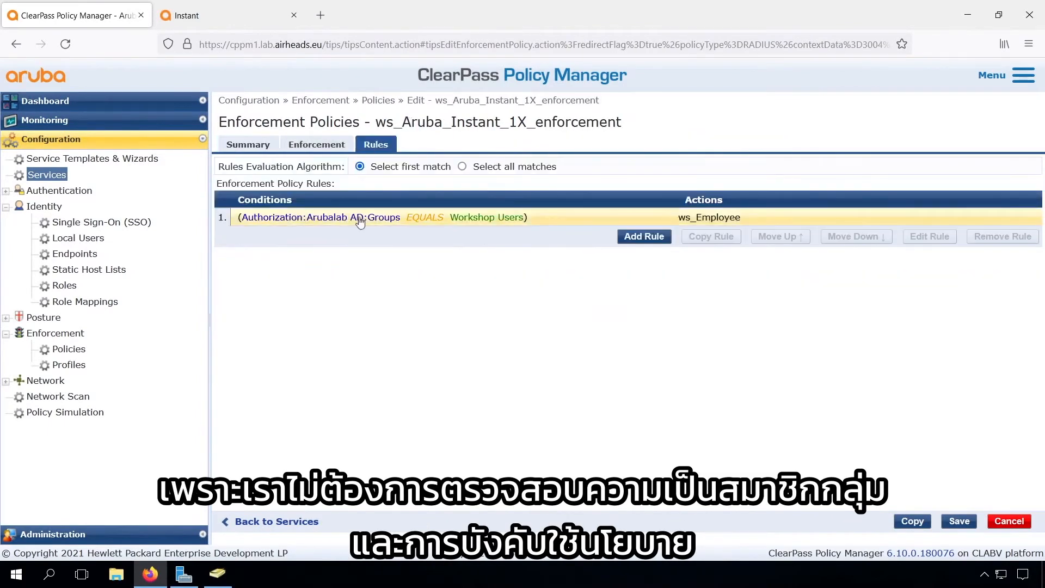
click(359, 219)
click(930, 236)
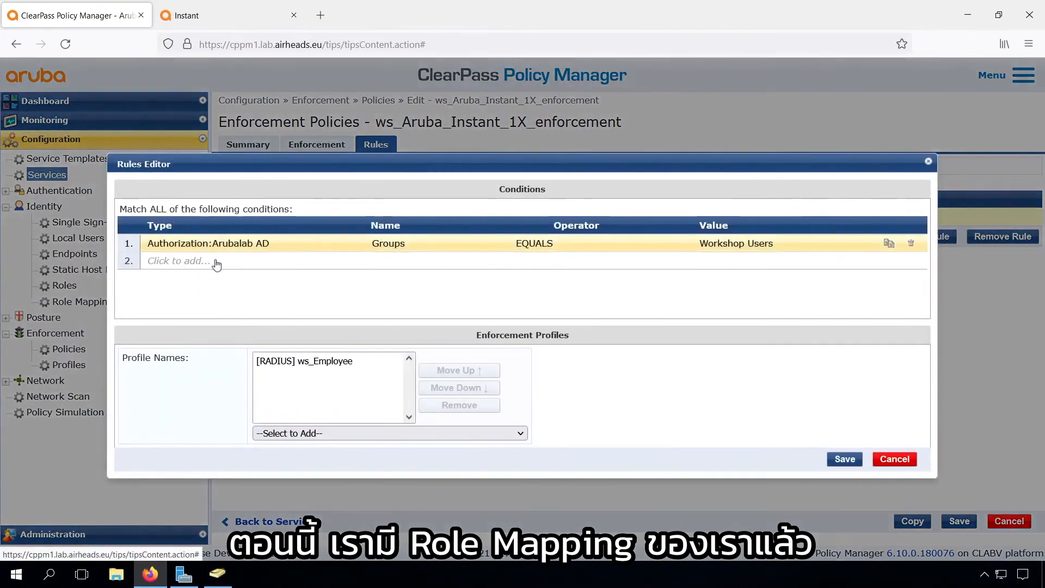
Replace the rule's Workshop Users group condition with Tips:Role EQUALS ws_Employee and save
click(206, 261)
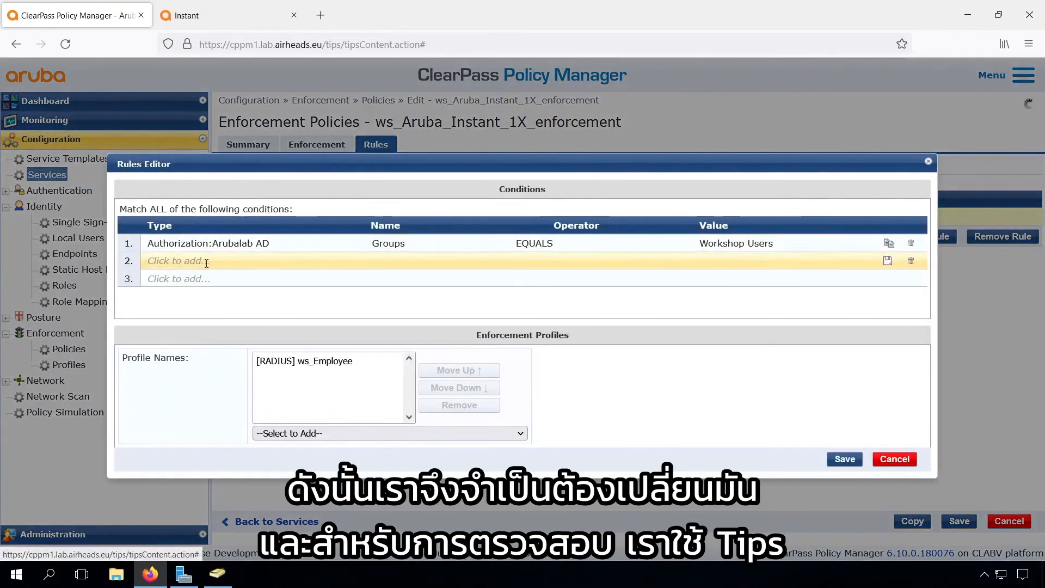
text(tips)
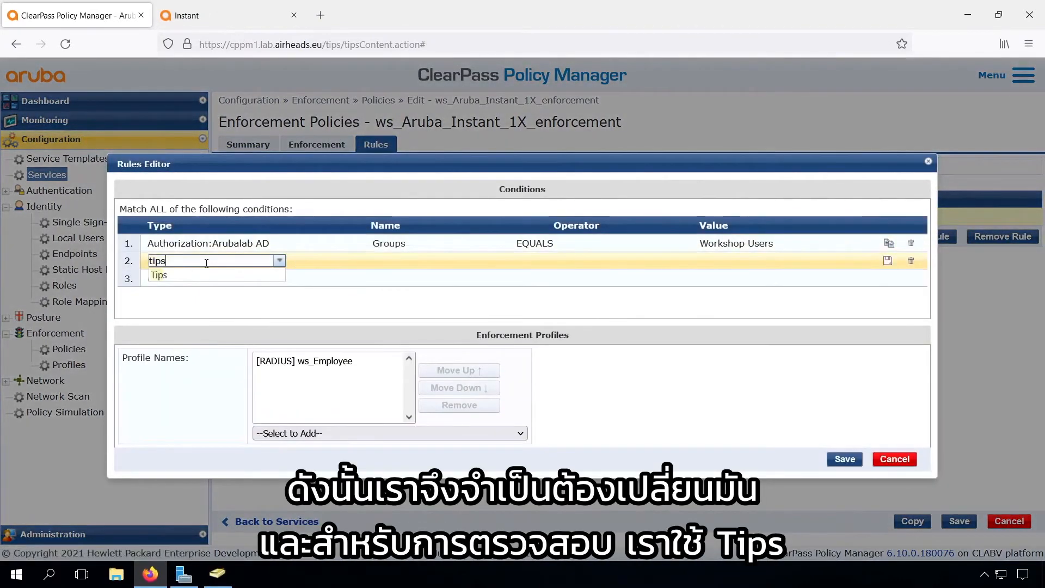
key(Return)
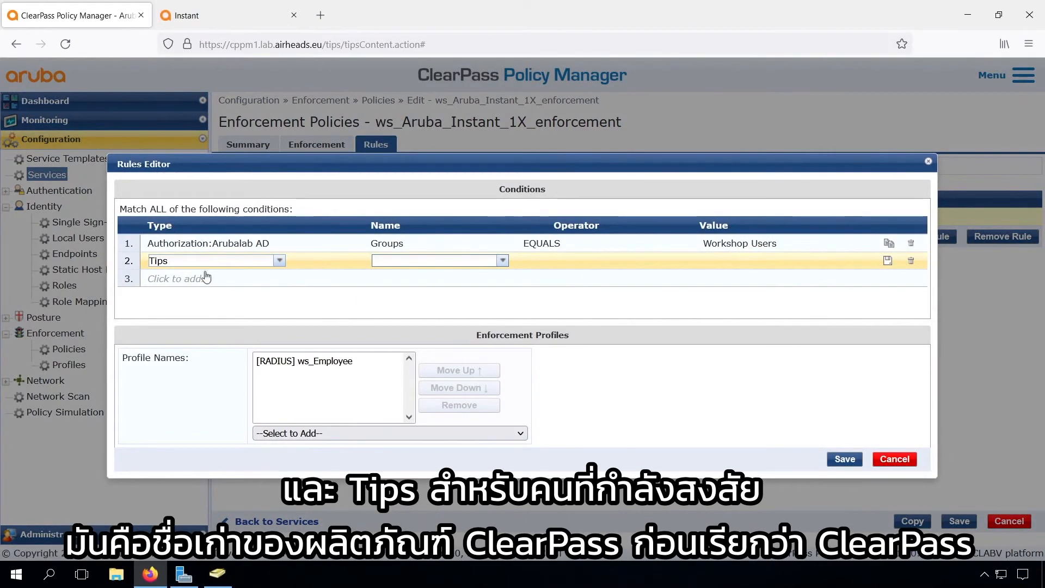
text(Ro)
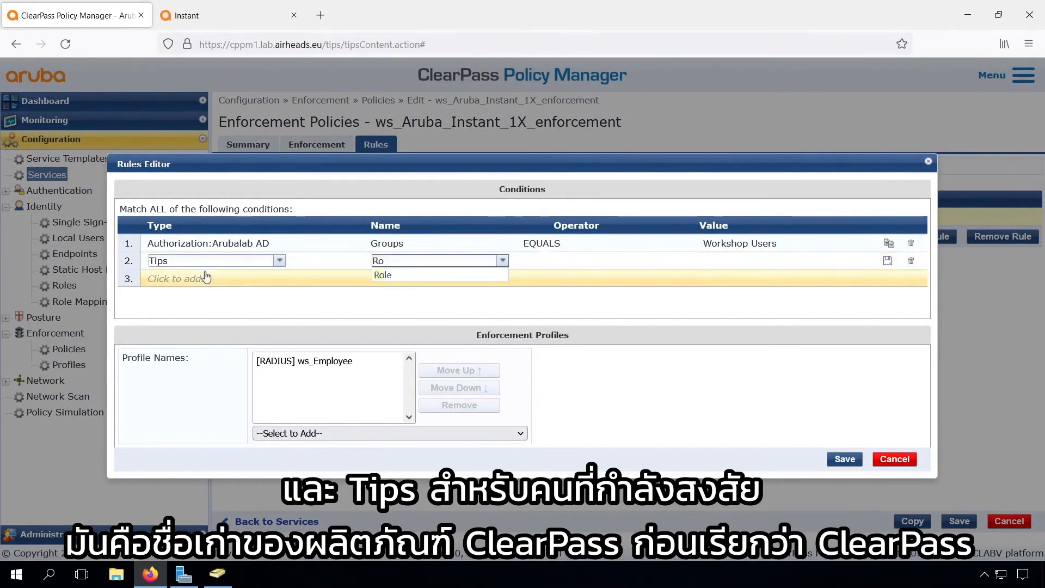
click(387, 275)
text(EQ)
key(Return)
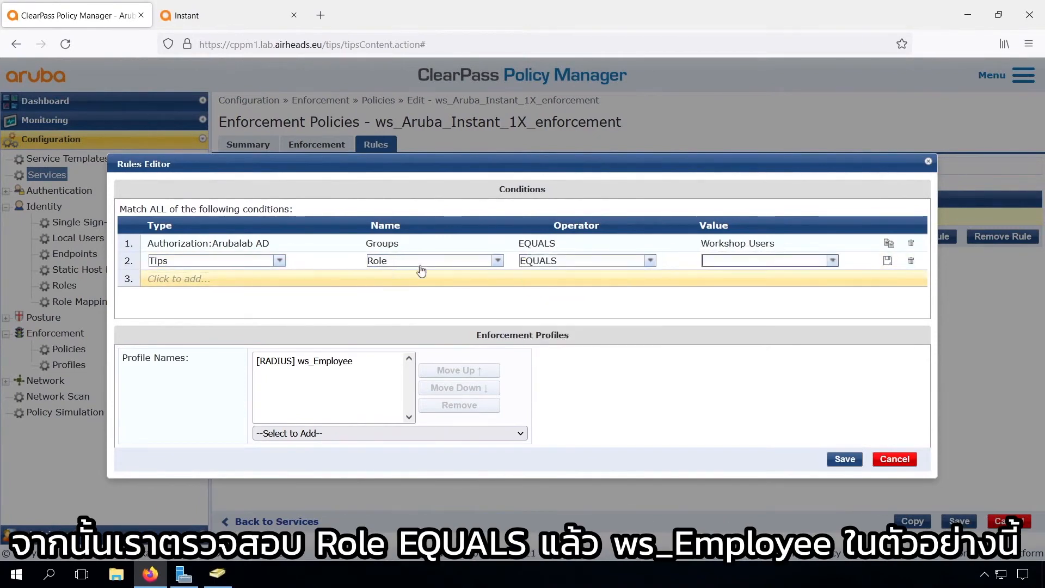
click(833, 261)
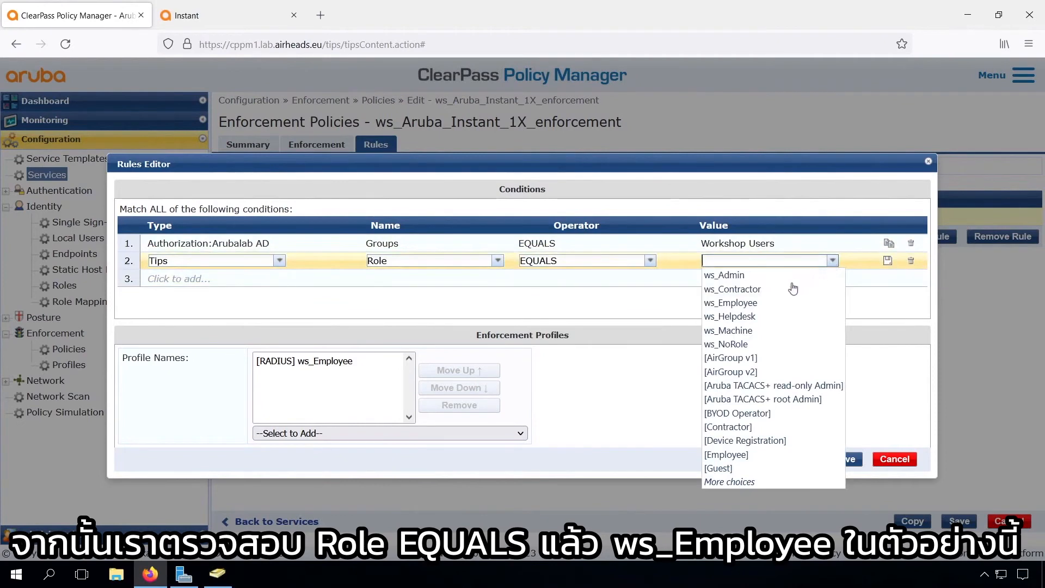
click(771, 305)
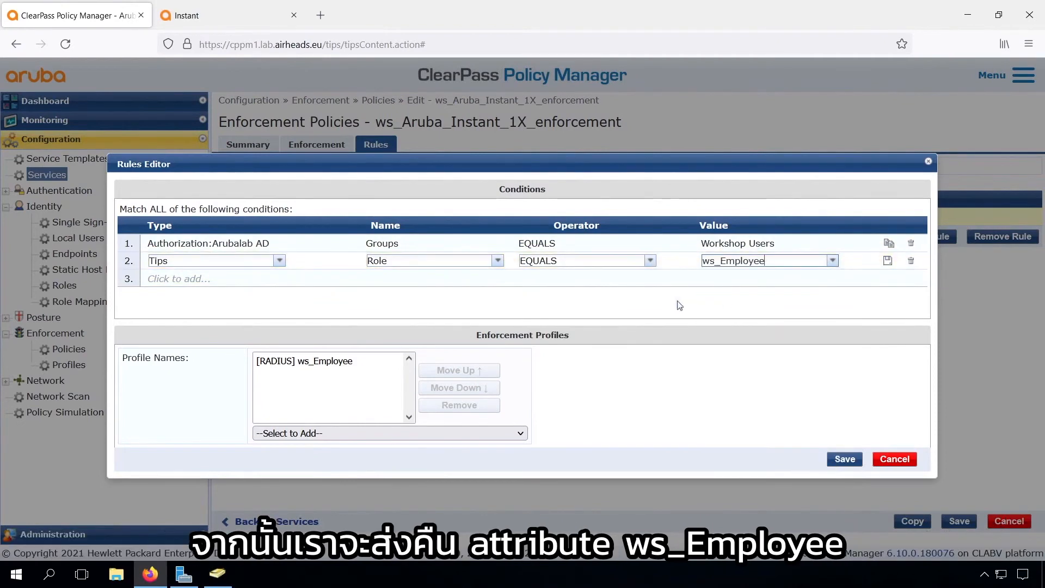
click(888, 260)
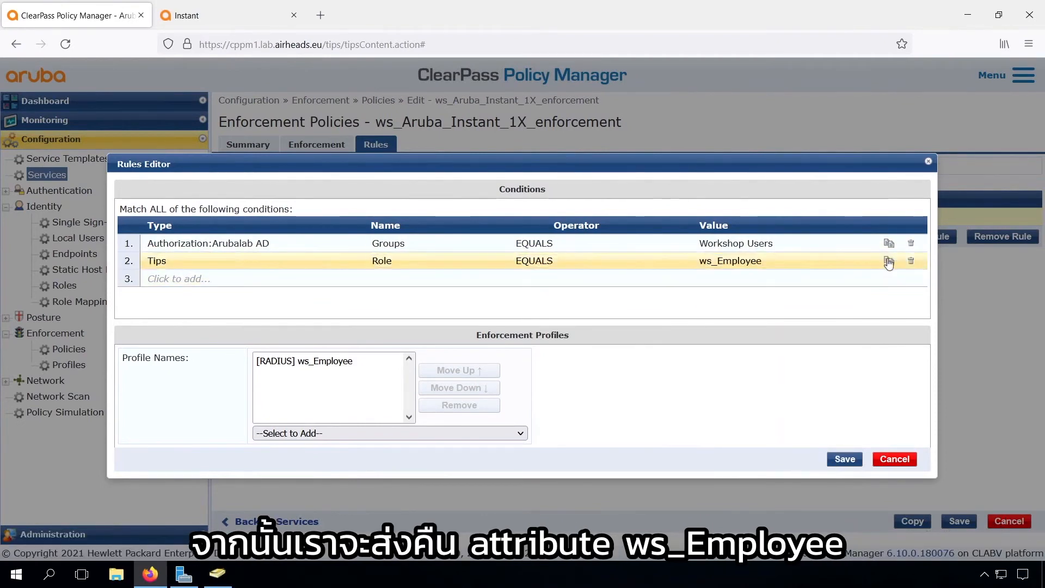
click(910, 243)
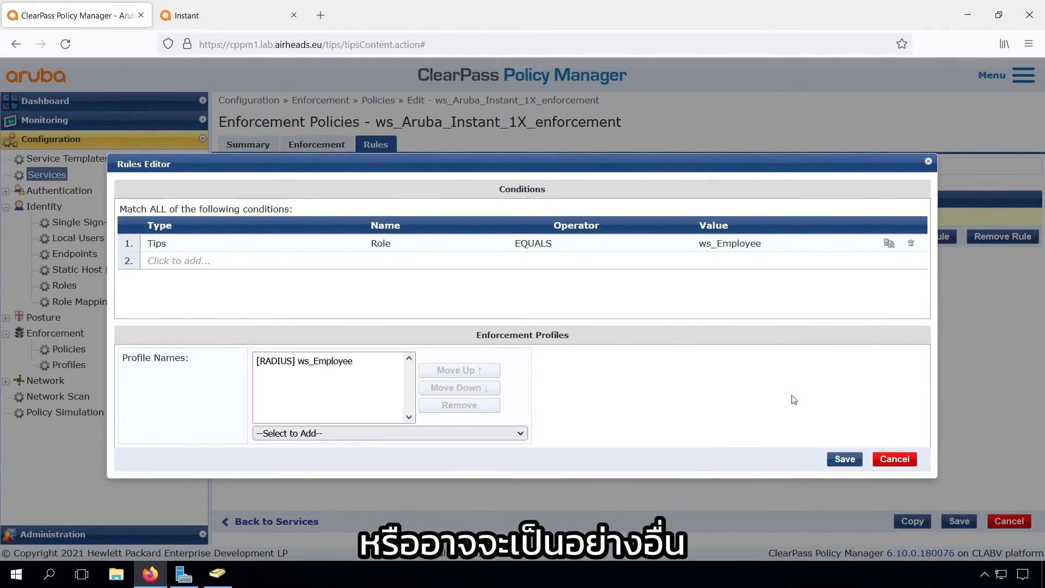
click(845, 460)
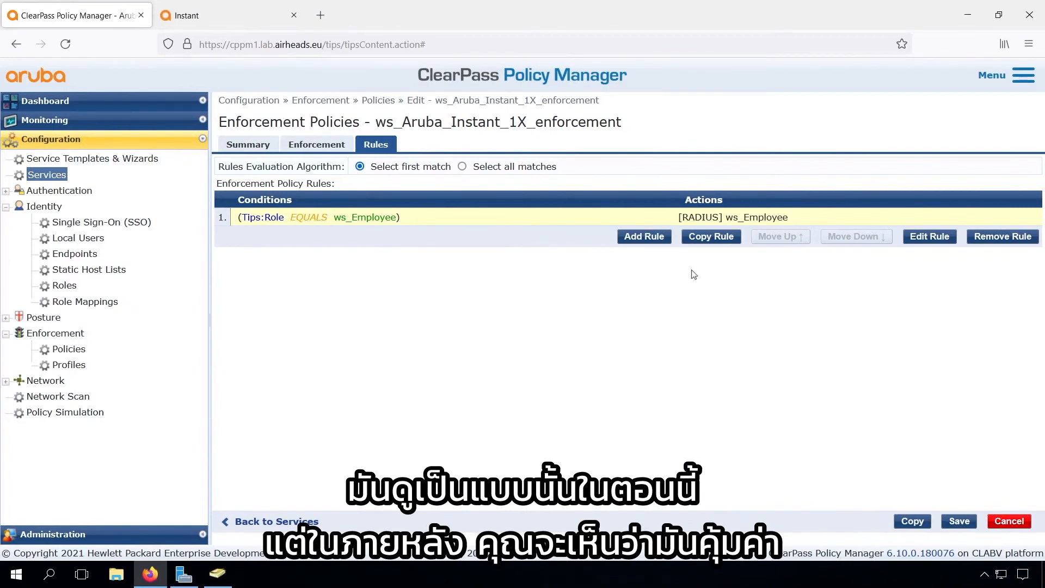
Copy the ws_Employee rule four times to create four extra rules
click(712, 236)
click(712, 253)
click(713, 271)
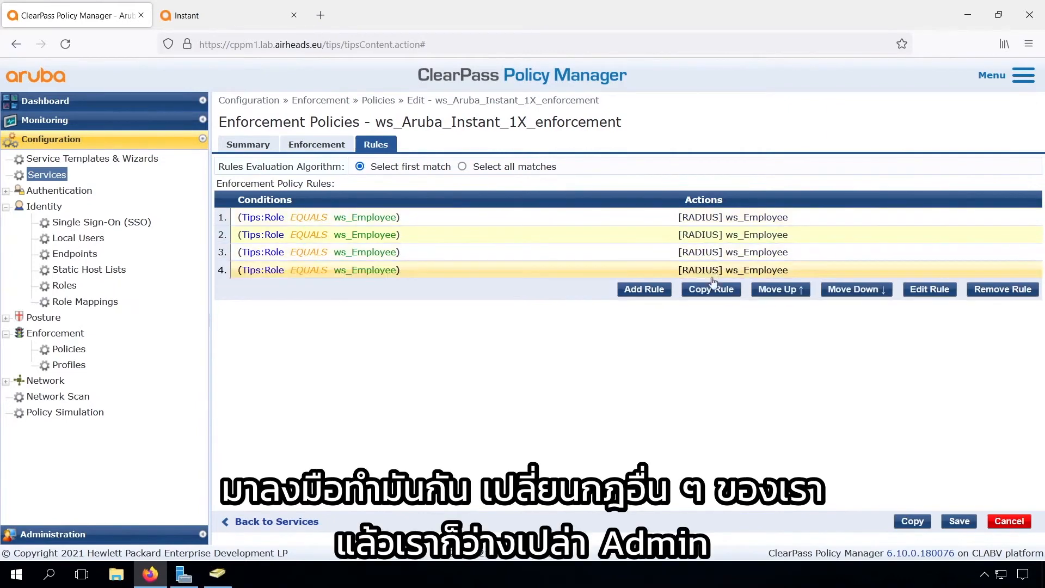
click(713, 287)
Change the second rule to role ws_Admin, replacing the ws_Employee profile with ws_Admin
click(931, 306)
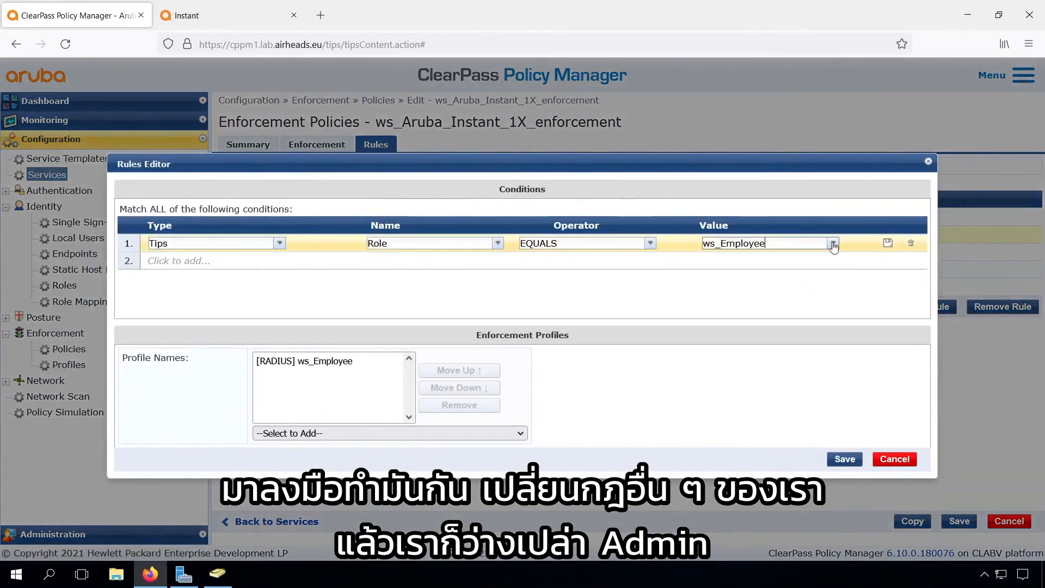
click(834, 244)
click(762, 414)
click(355, 432)
click(332, 280)
click(332, 361)
click(460, 406)
click(844, 459)
click(871, 252)
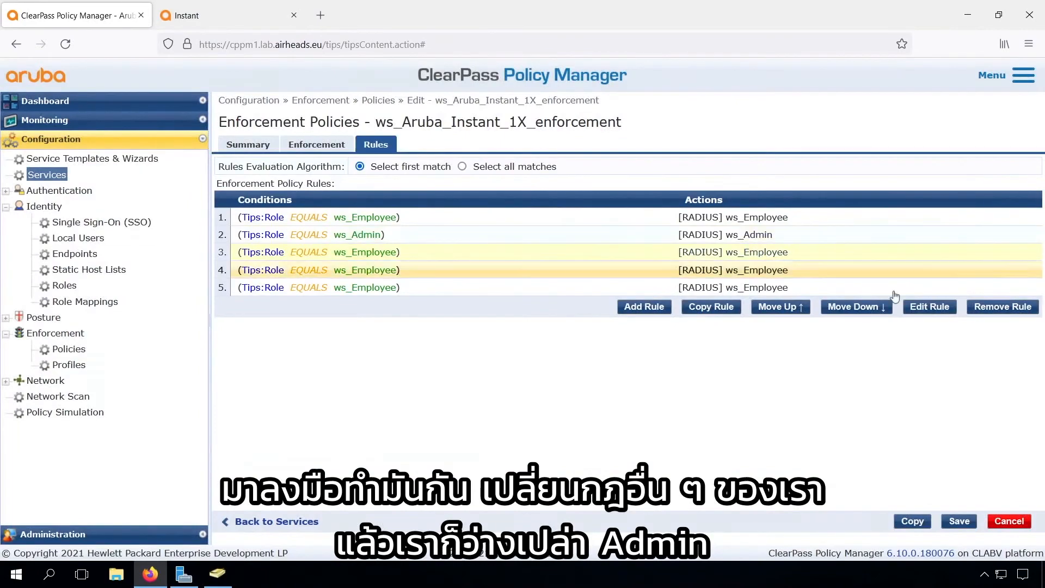
Change the third rule to role ws_Contractor with the ws_Contractor profile instead of ws_Employee
click(930, 307)
click(833, 244)
click(762, 427)
click(353, 433)
click(343, 295)
click(332, 360)
click(460, 405)
click(845, 460)
Change the fourth rule to role ws_Admin, swapping its ws_Employee profile for ws_Admin
click(738, 272)
click(930, 306)
click(833, 243)
click(727, 258)
click(354, 433)
click(318, 286)
click(332, 361)
click(460, 405)
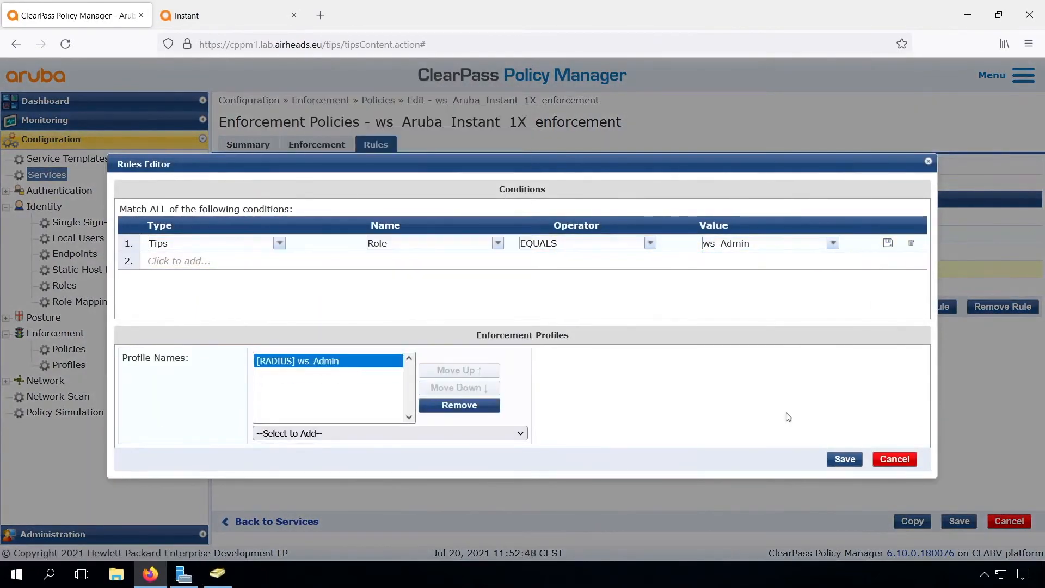
click(845, 459)
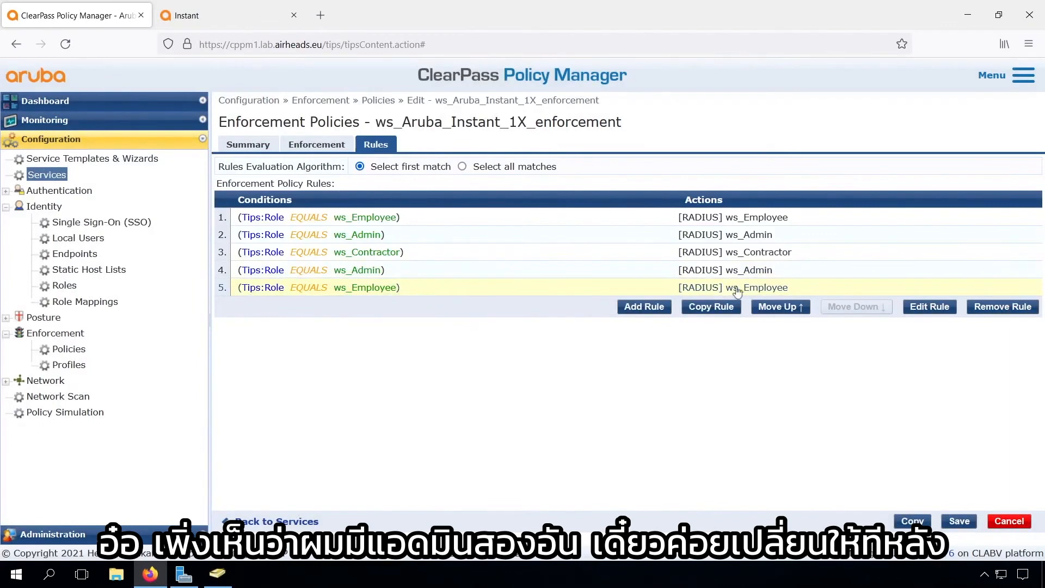
Make the fifth rule match [Machine Authenticated] and send the ws_Machine profile instead of ws_Employee
click(929, 306)
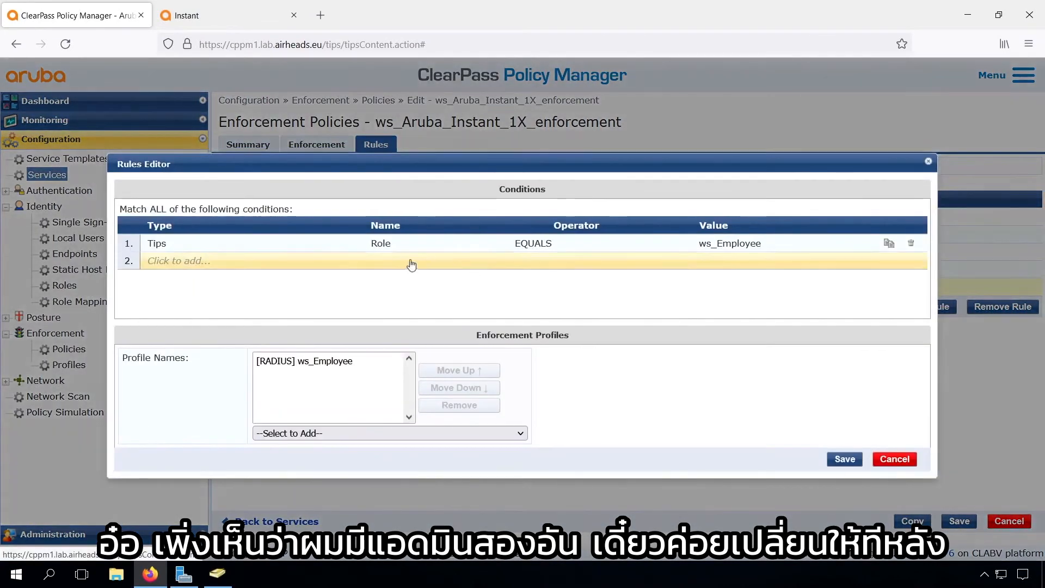
click(783, 245)
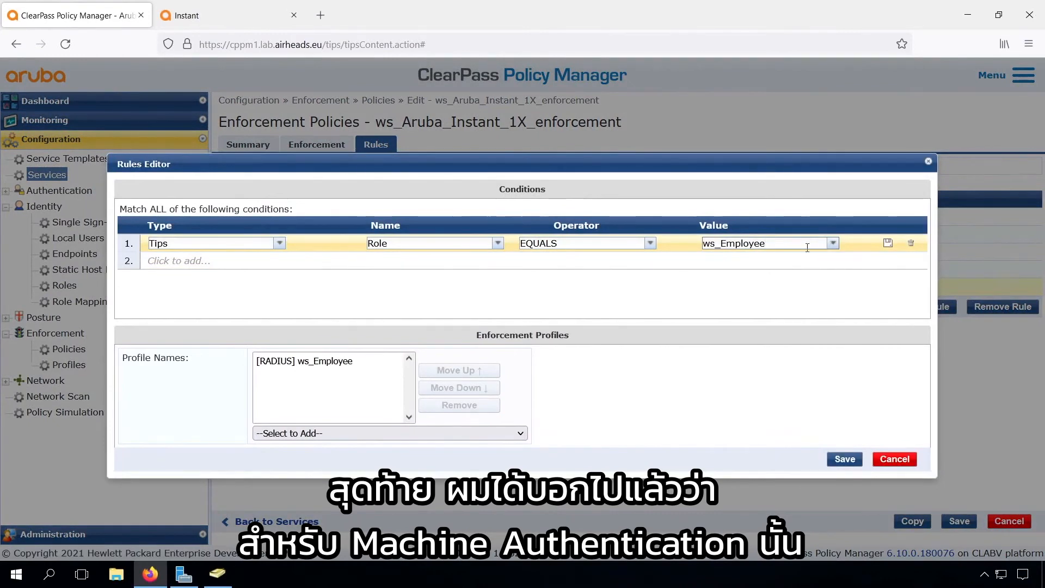
double_click(808, 248)
text(mac)
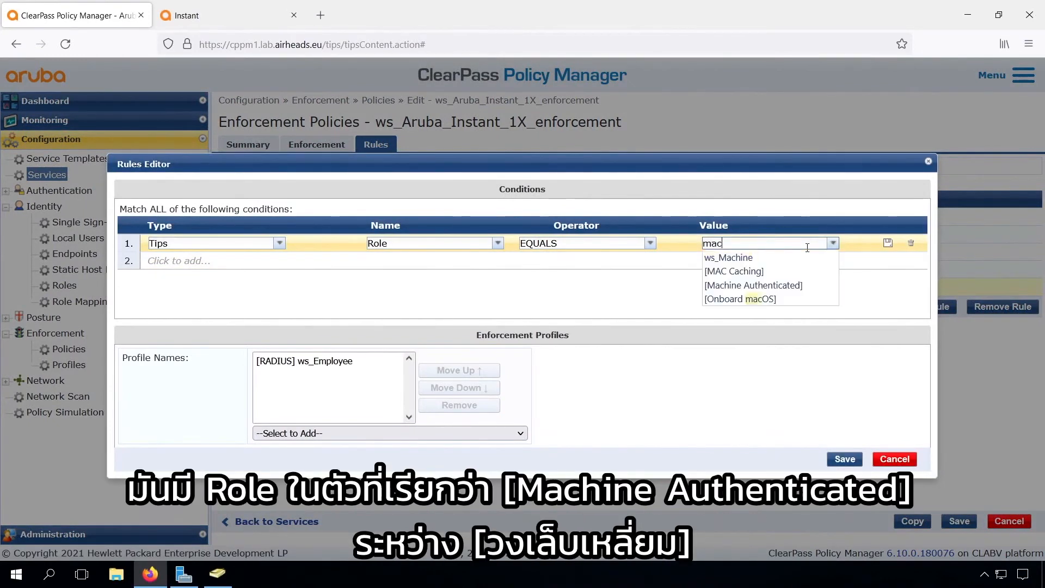
click(768, 284)
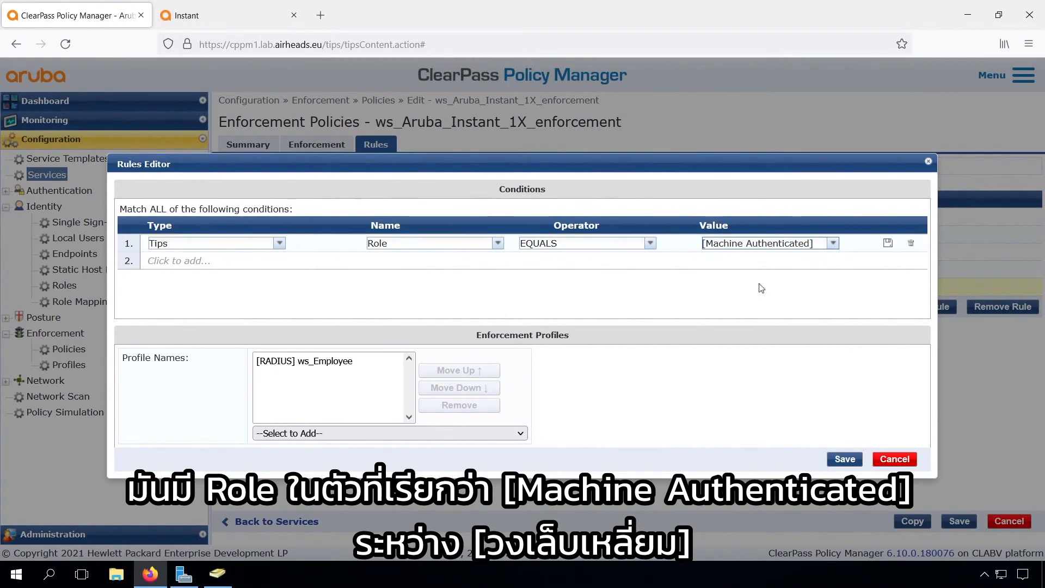
click(390, 433)
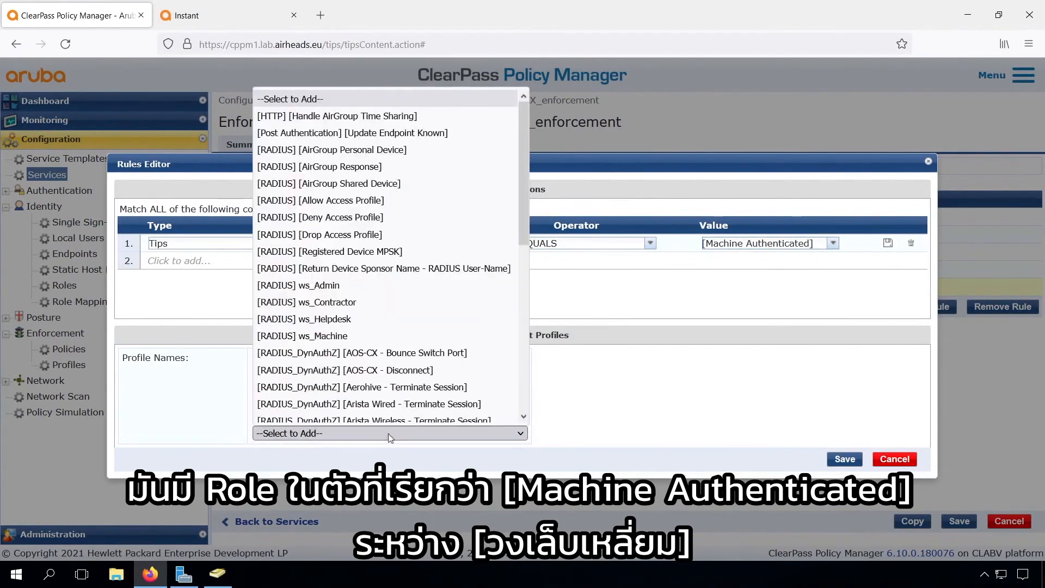
click(364, 330)
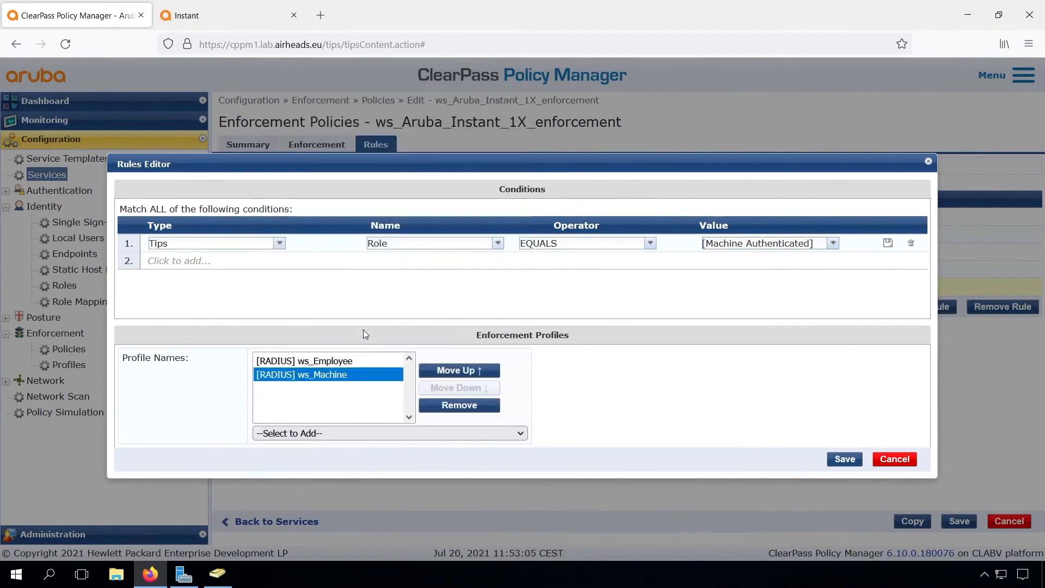
click(358, 362)
click(447, 405)
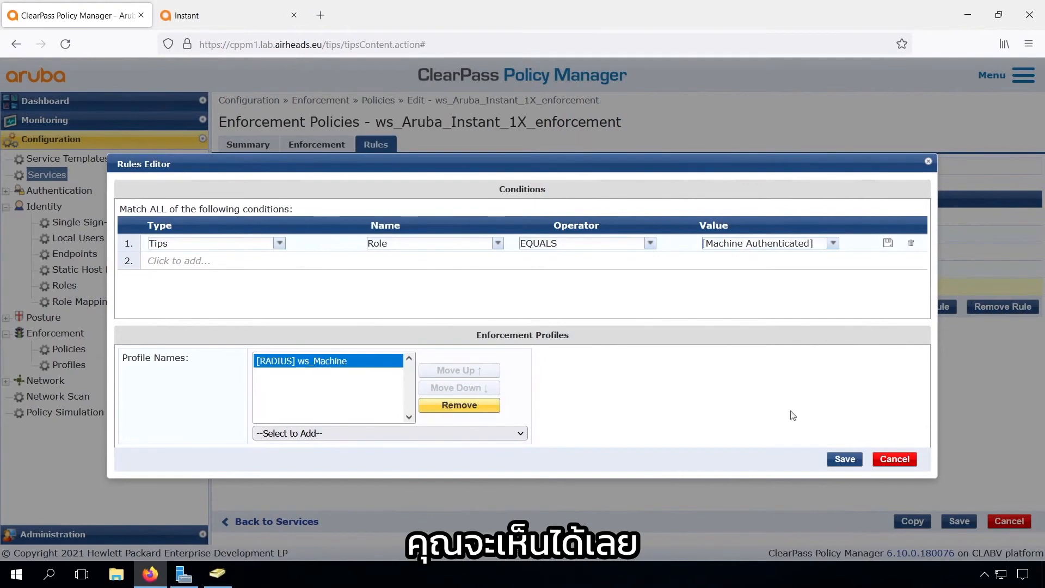
click(845, 461)
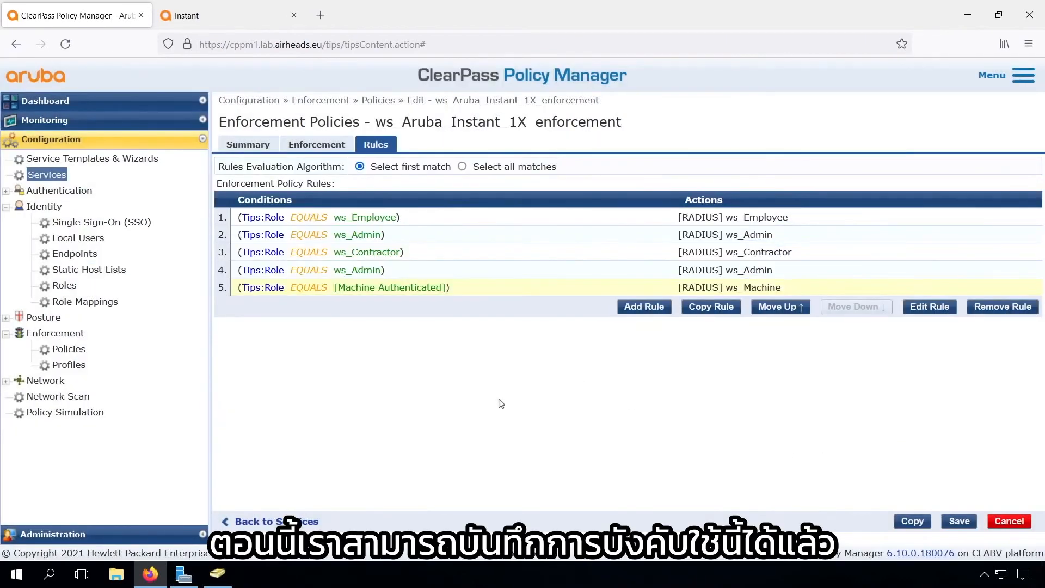
Save the enforcement policy and the 802.1X service, then sign out of Windows
click(959, 521)
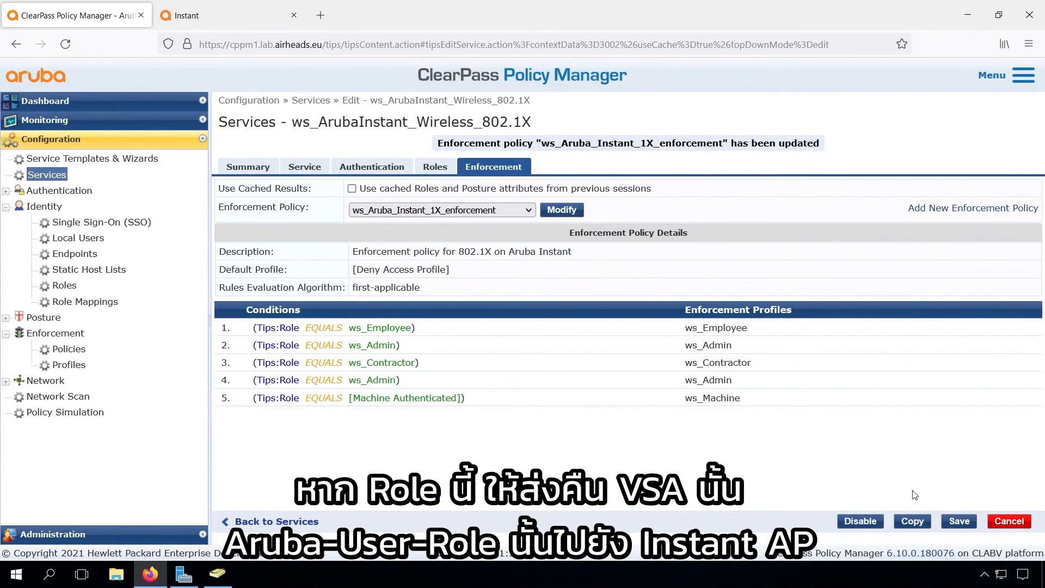
click(961, 521)
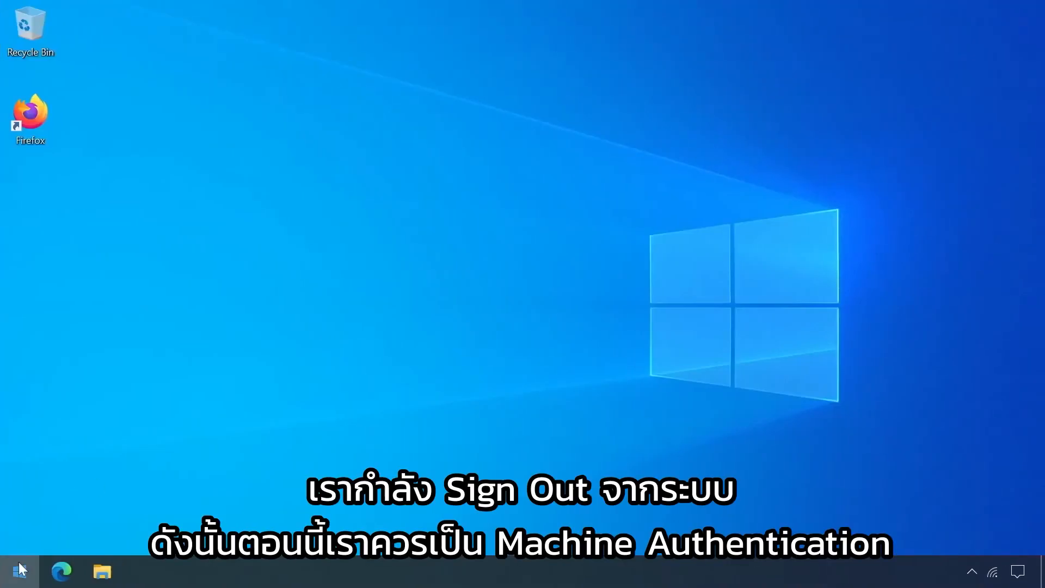
click(19, 572)
click(20, 379)
click(73, 303)
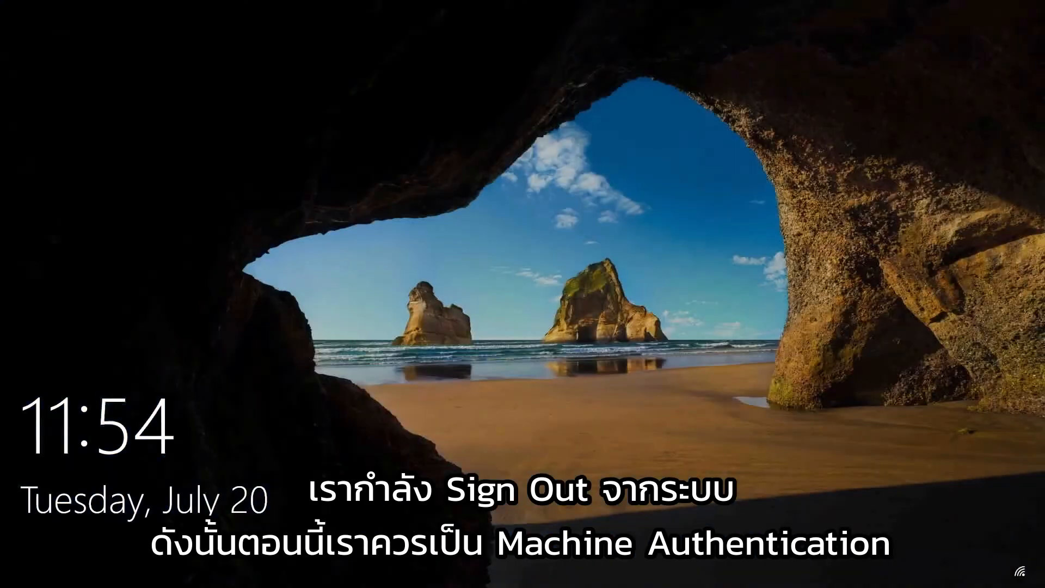
Sign back into Windows as the domain user with its password
click(393, 361)
click(126, 537)
click(129, 500)
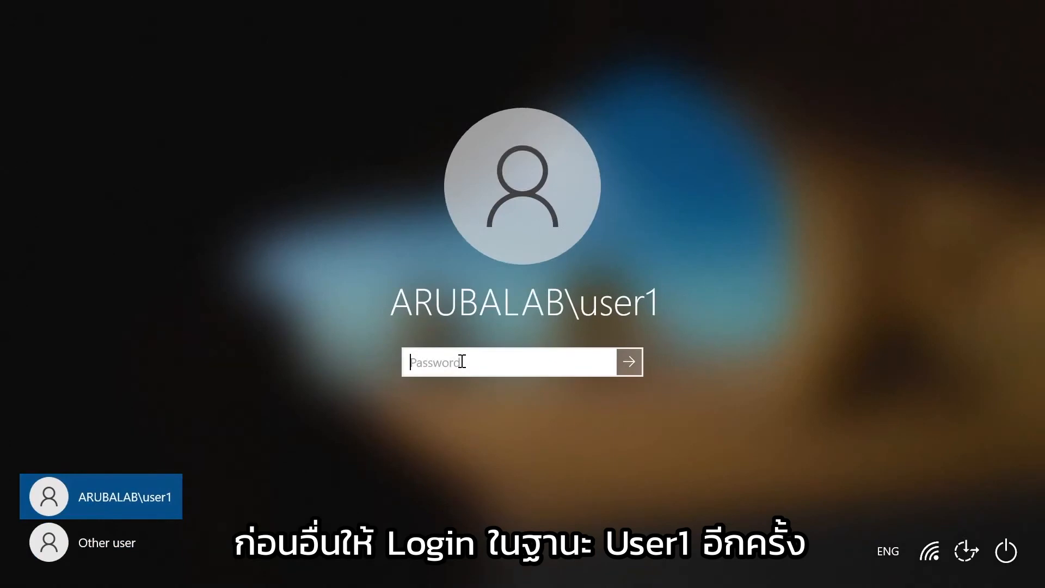
text(***********)
key(Return)
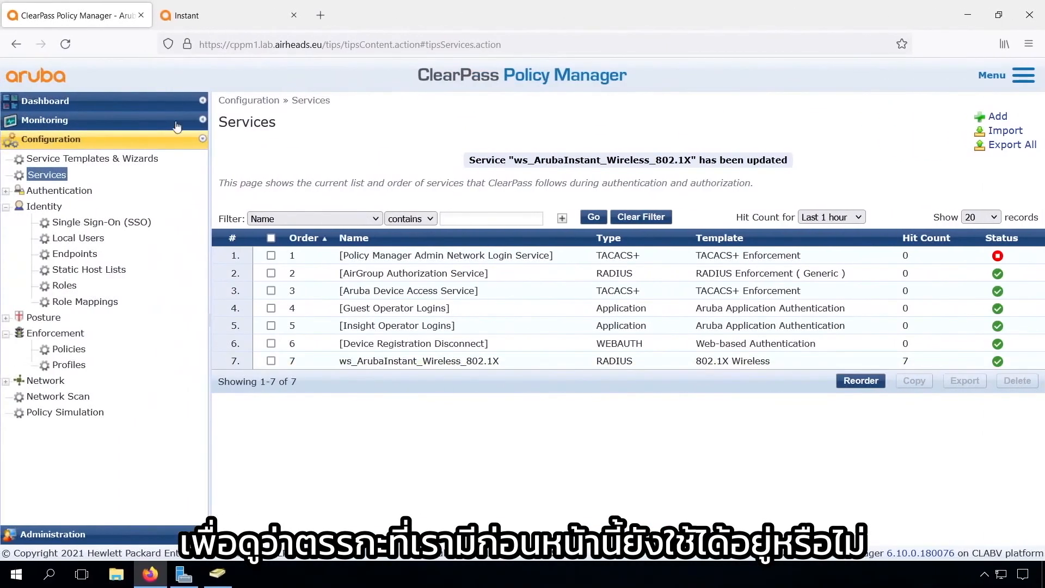
Open Monitoring > Access Tracker and add the Enforcement Profiles column to the display
click(61, 122)
click(73, 157)
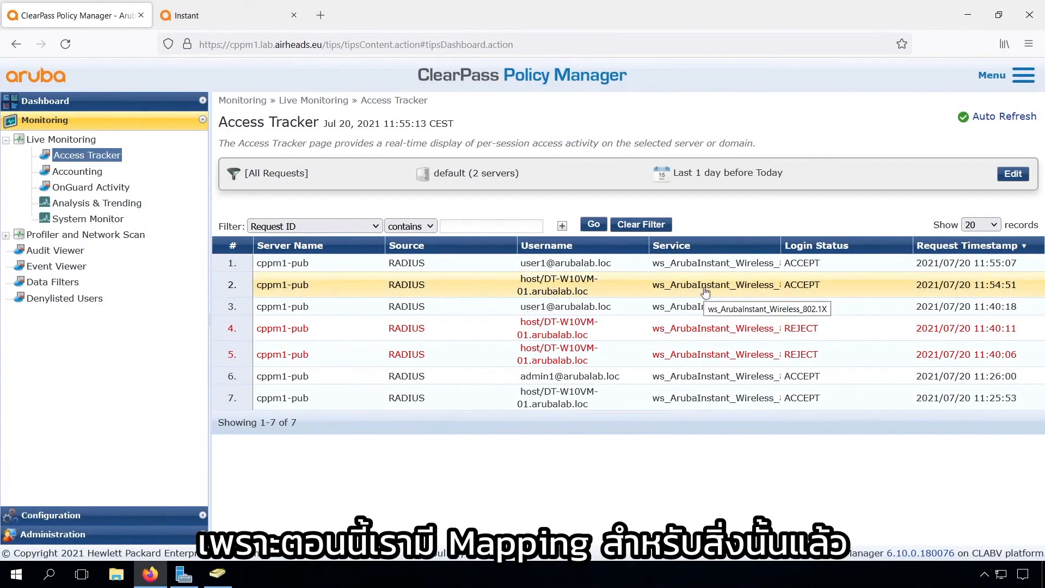
click(1012, 174)
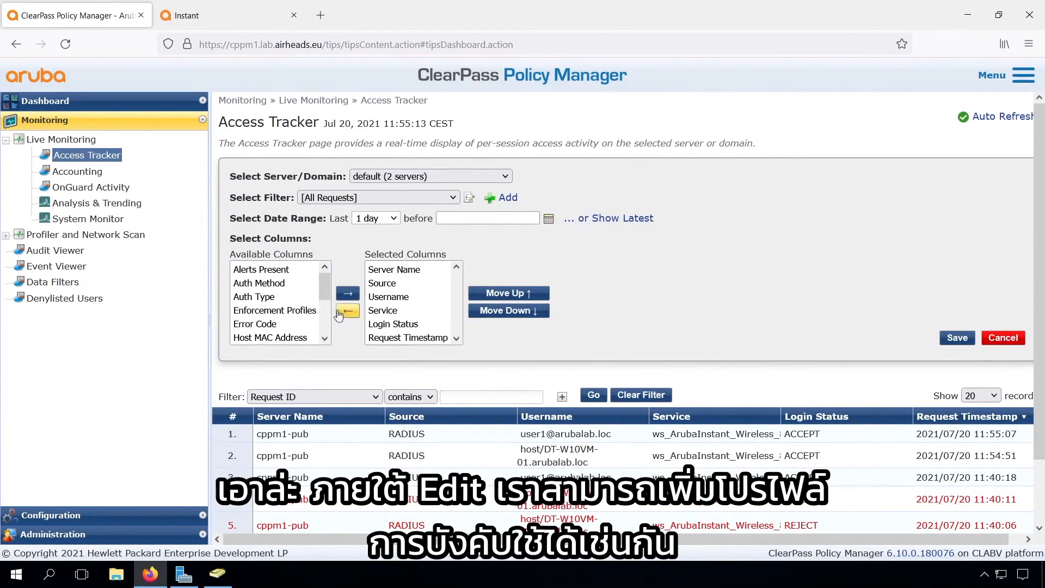
click(296, 310)
click(348, 293)
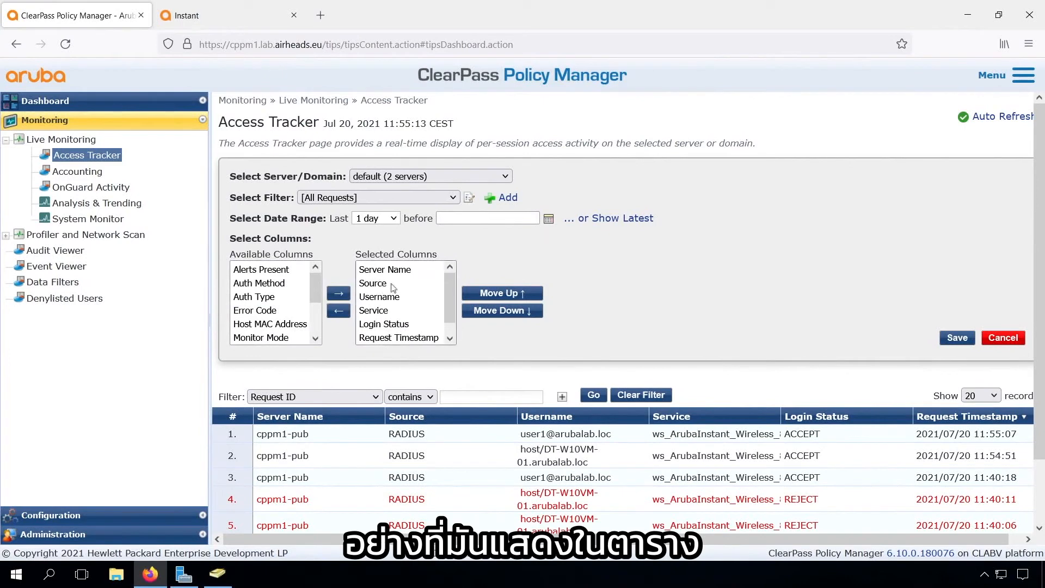
Remove the Server Name column and save the new column layout
click(414, 270)
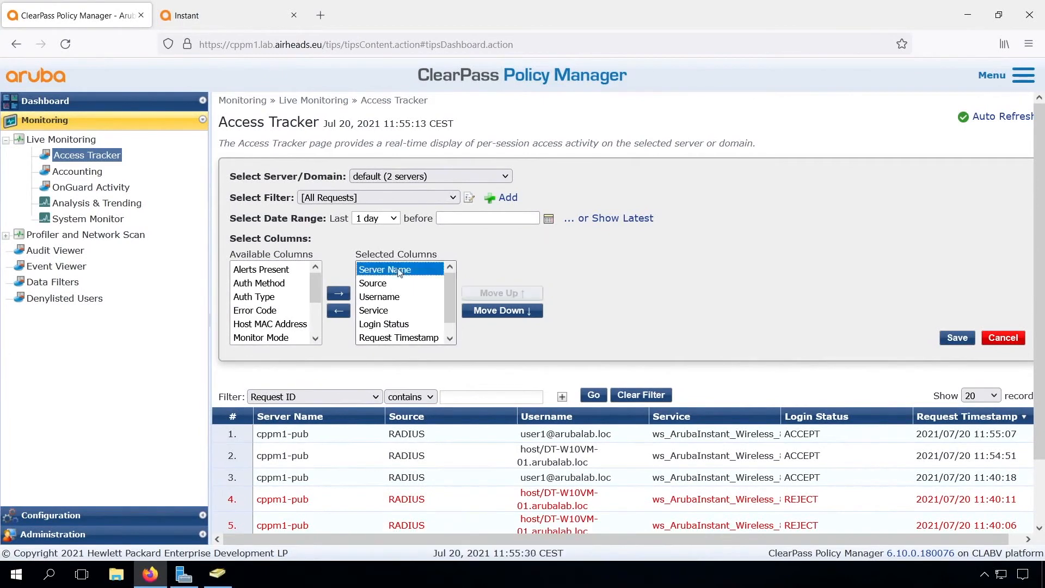
click(338, 312)
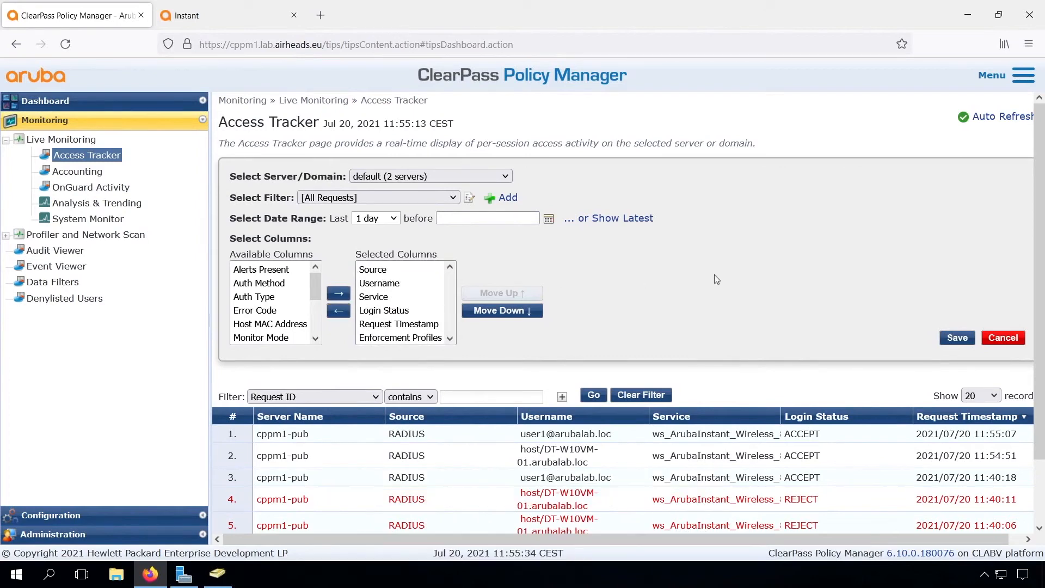
click(958, 339)
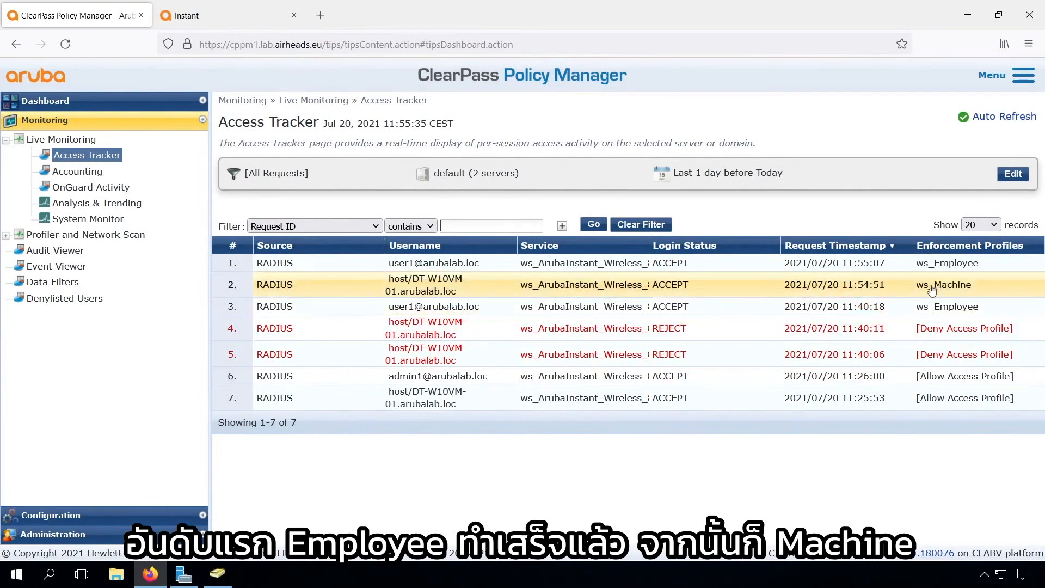
Inspect the machine request, marking its [Machine Authenticated] role and expanding its RADIUS response
click(432, 282)
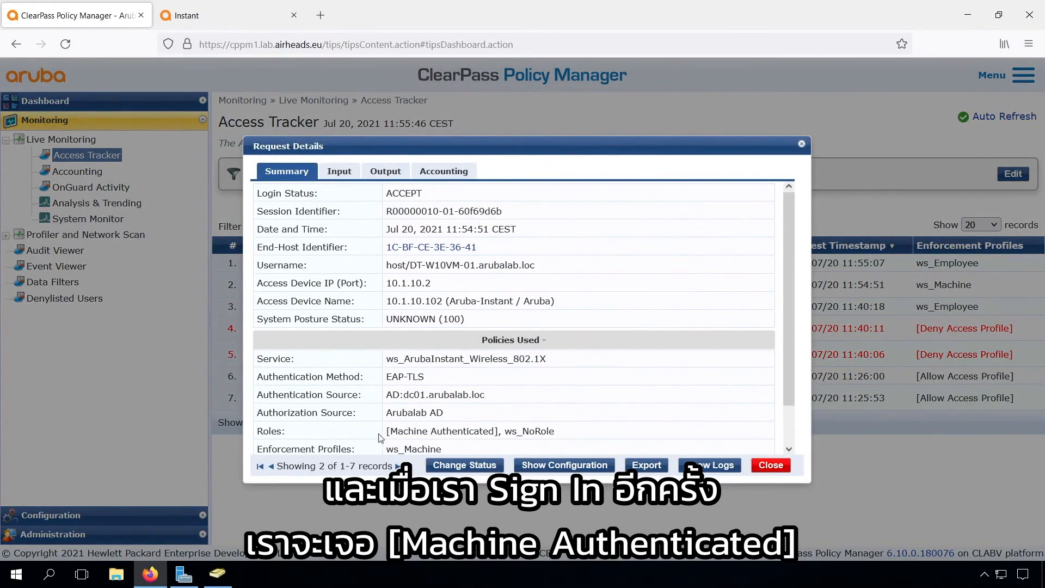
drag(387, 433, 497, 434)
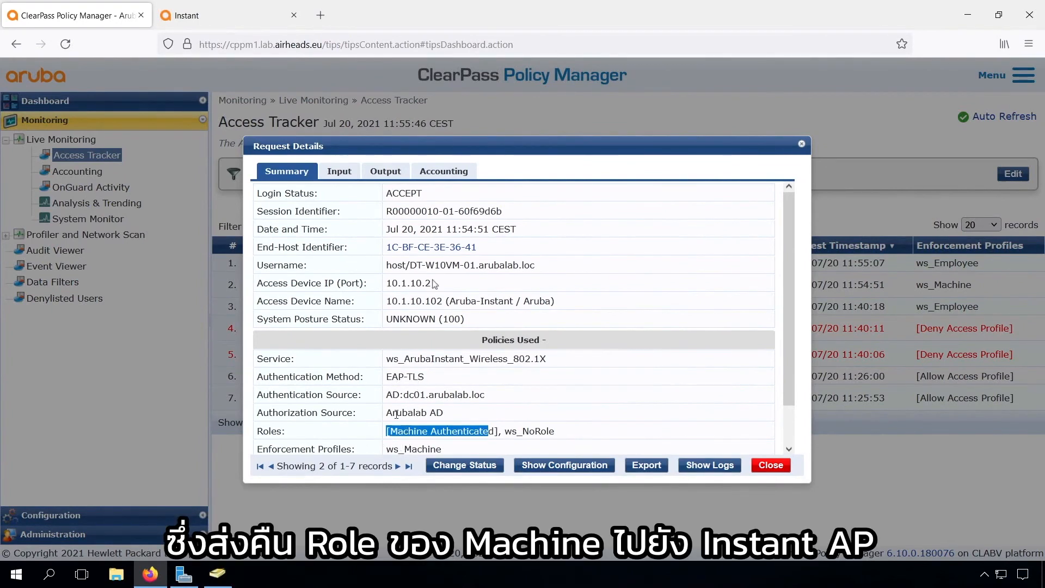
click(385, 171)
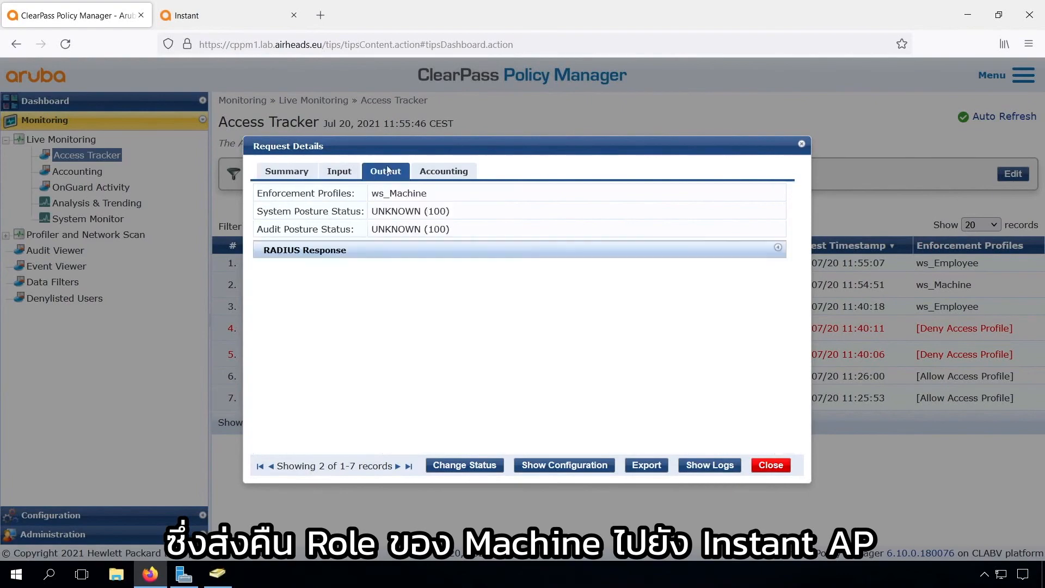
click(386, 251)
click(770, 464)
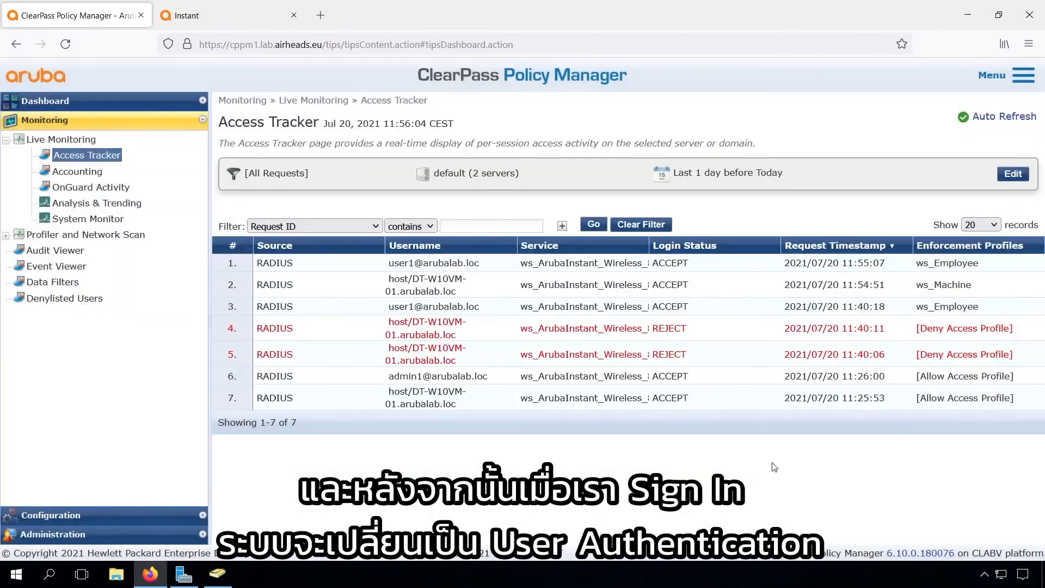
Open the newest employee request, highlight ws_Employee, and expand its RADIUS response attributes
click(629, 266)
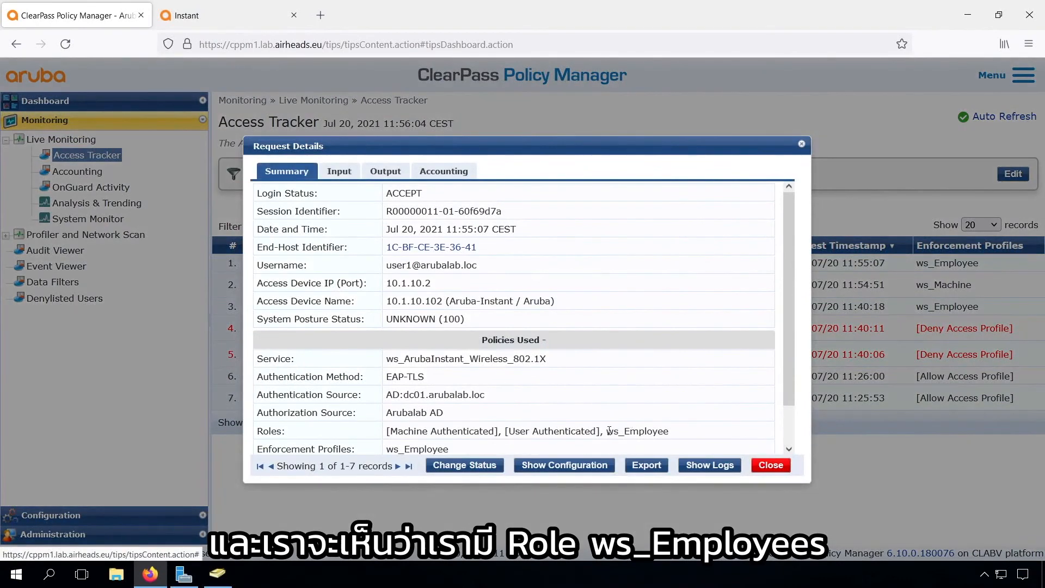
double_click(609, 431)
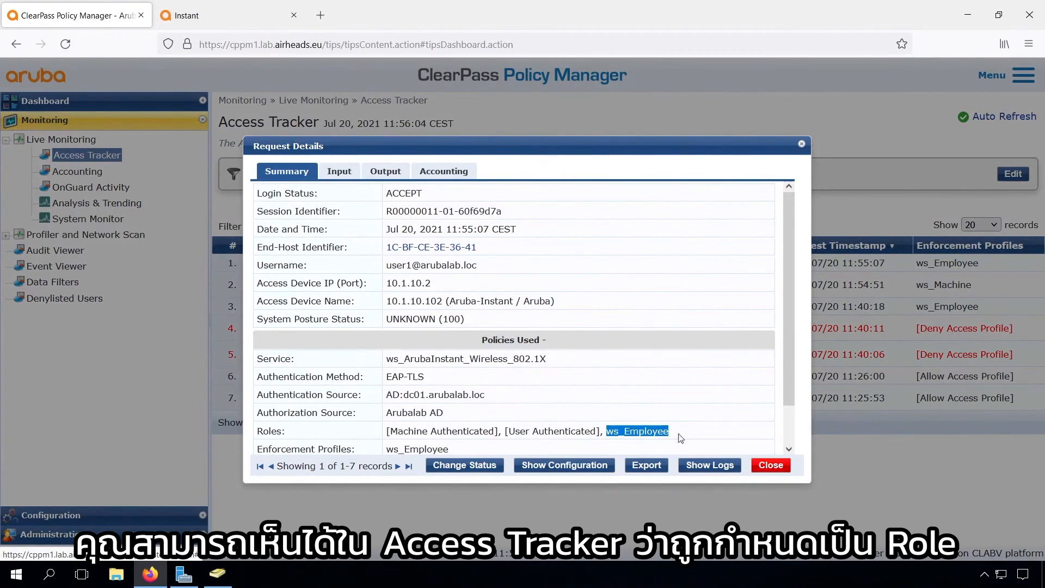
click(387, 172)
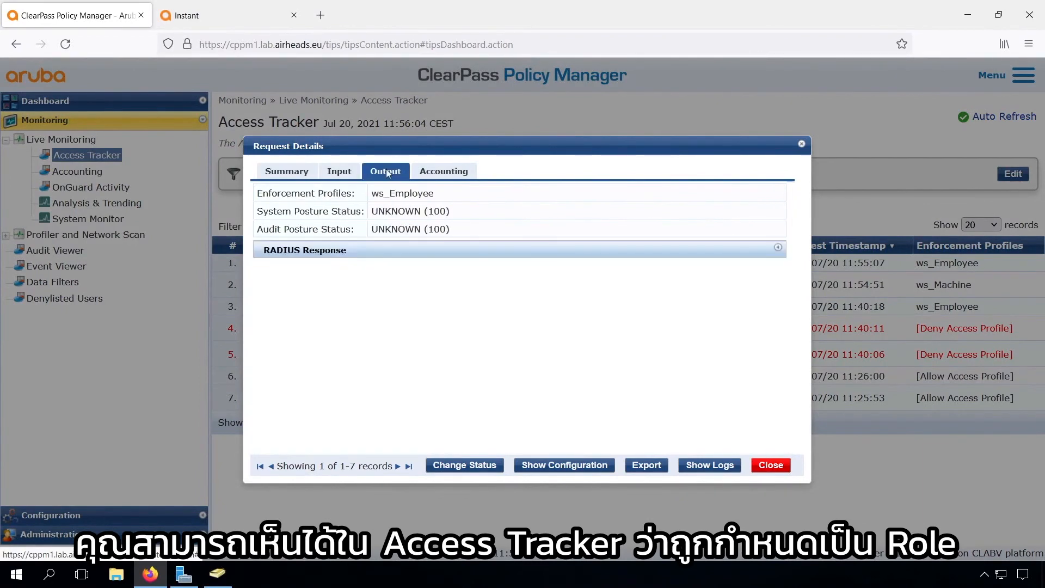
click(354, 251)
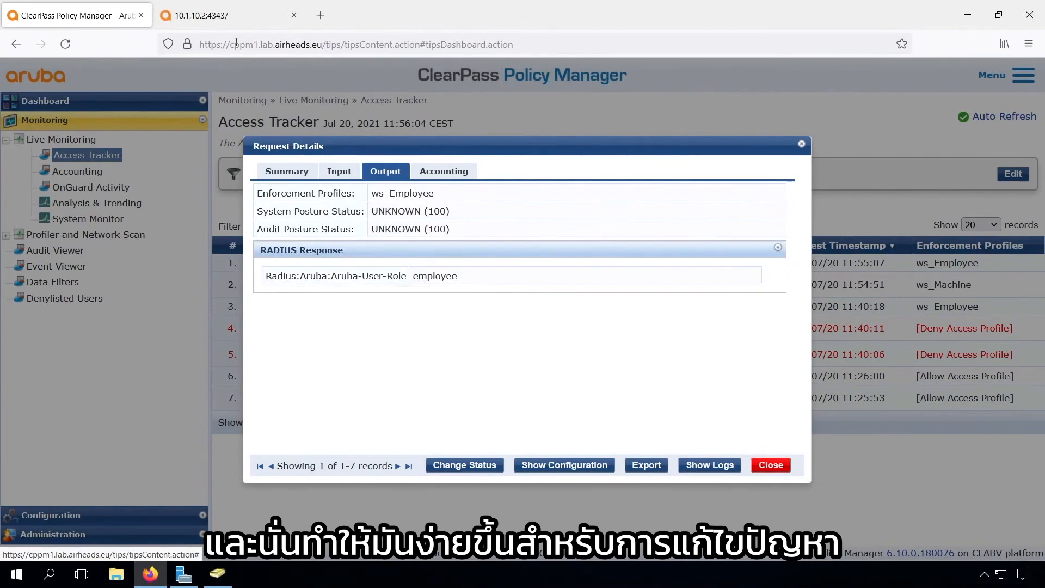
Log into the Aruba Instant console as admin and show the connected clients
click(215, 15)
text(a)
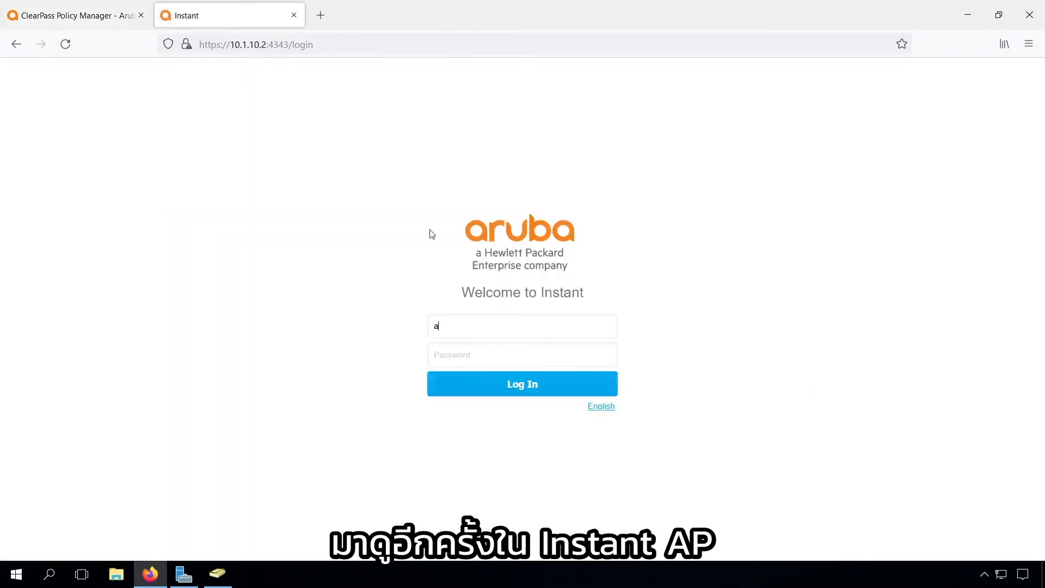
text(dmin*******)
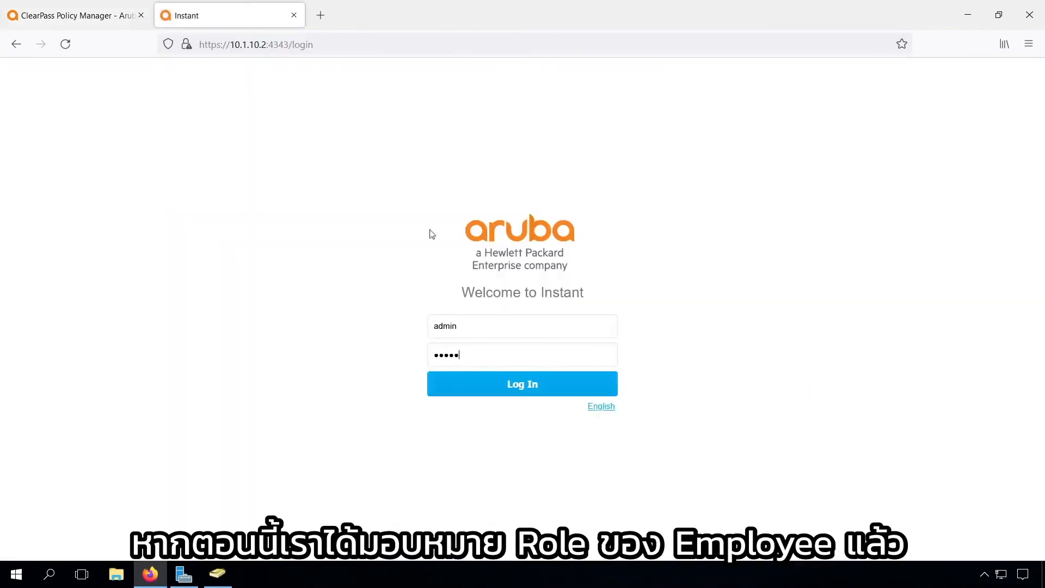
key(Return)
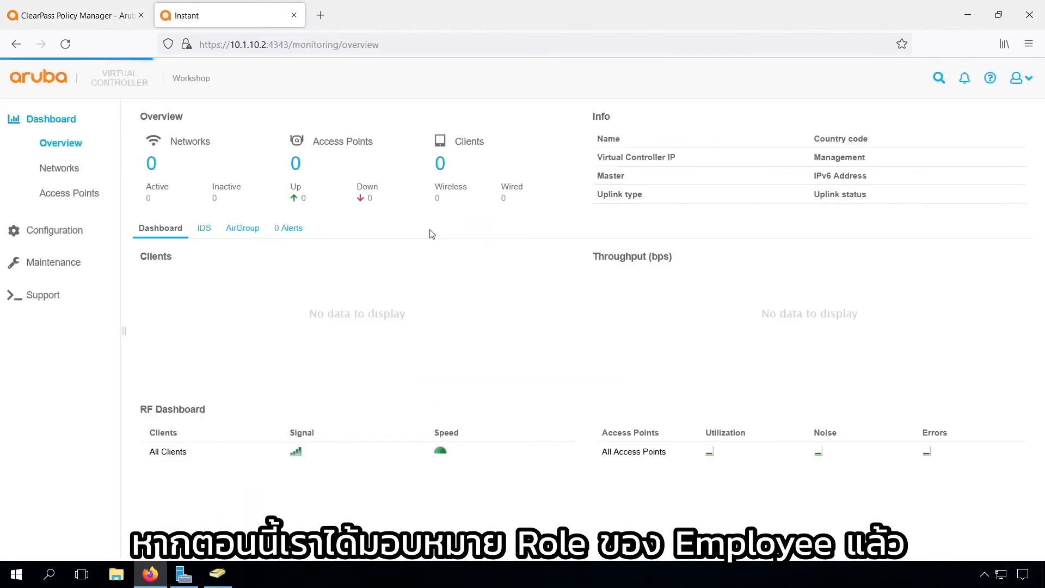
click(61, 219)
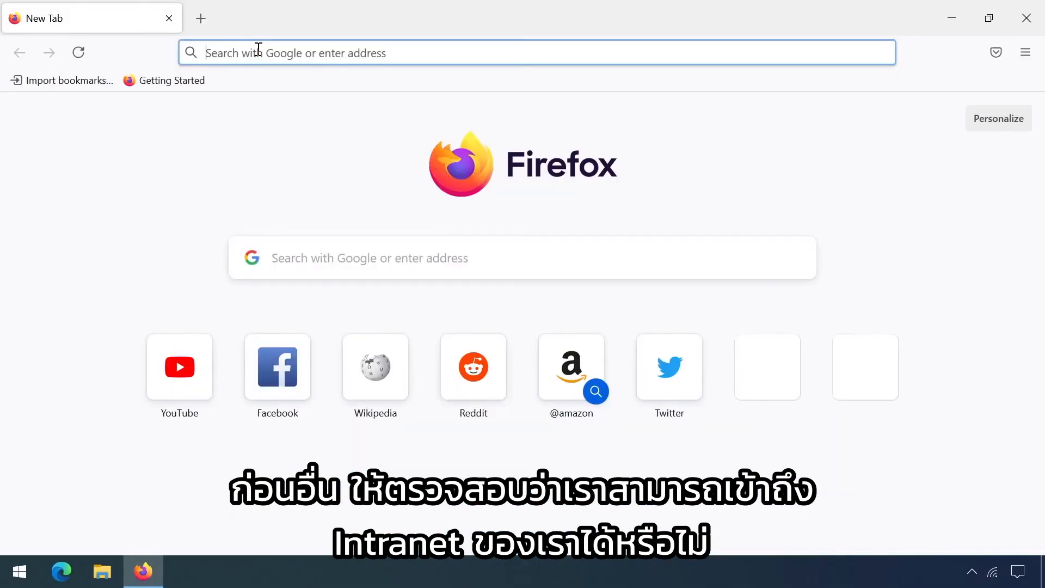
click(256, 50)
text(http://intr)
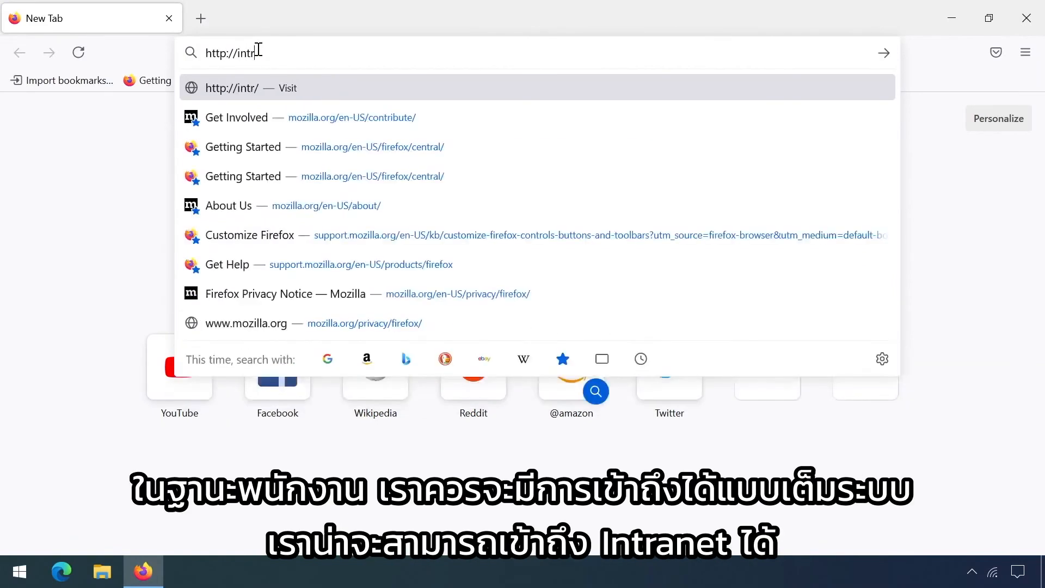
text(anet.arubalab.loc)
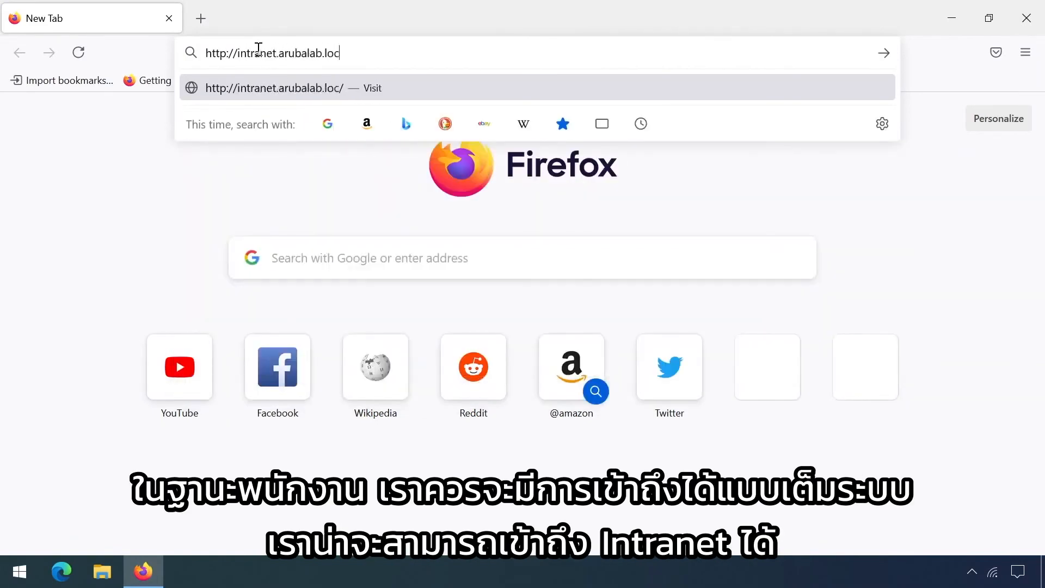
key(Return)
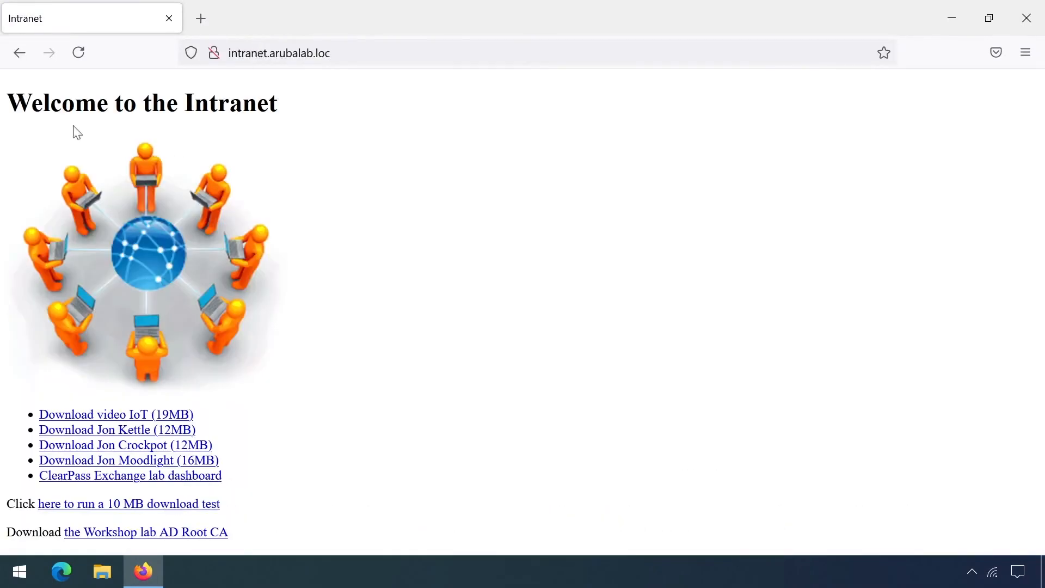
click(19, 571)
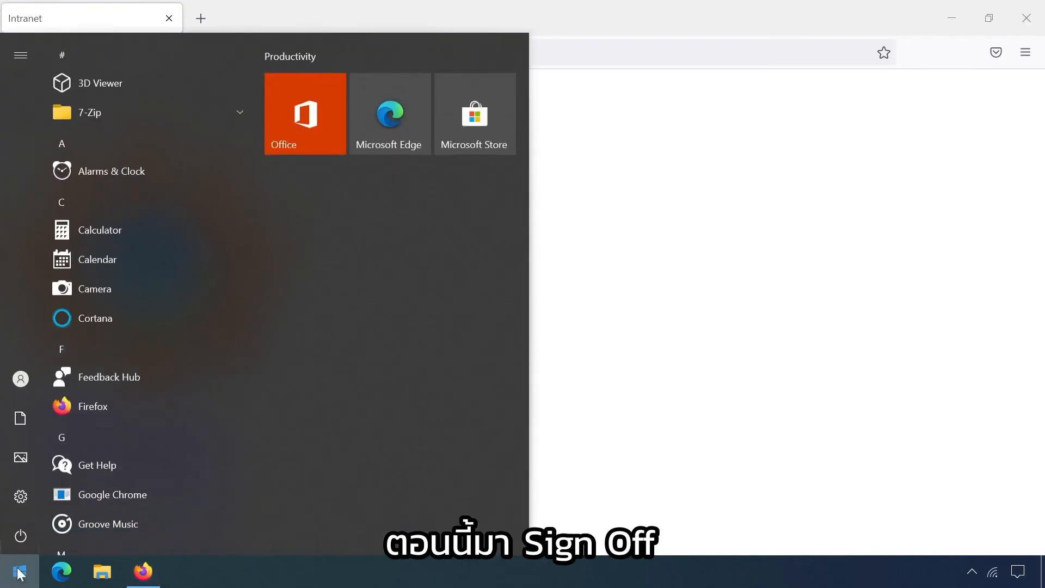
Sign out of the employee session and recheck Instant's access point and client lists
click(20, 379)
click(64, 303)
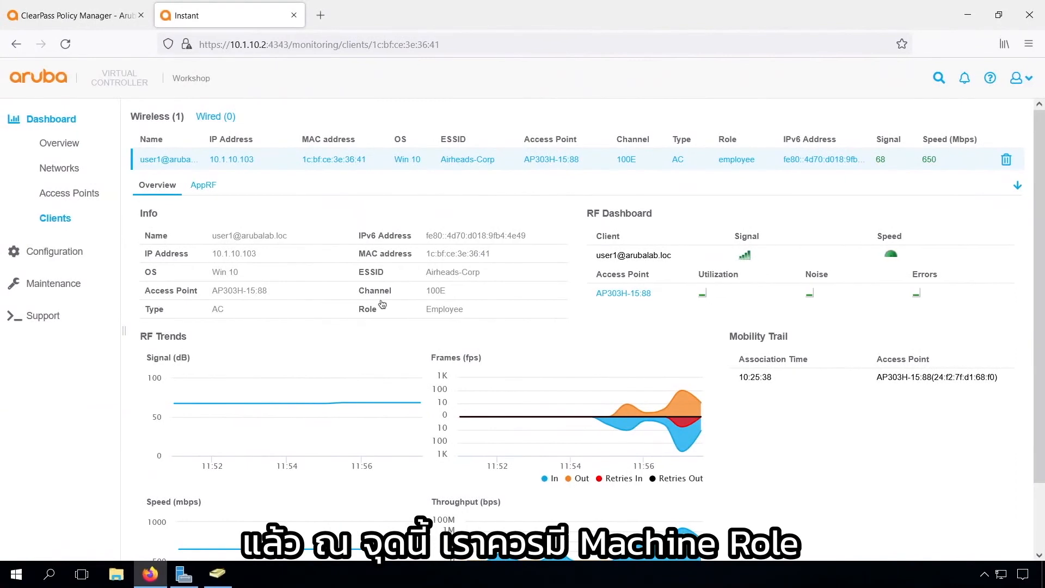
click(74, 197)
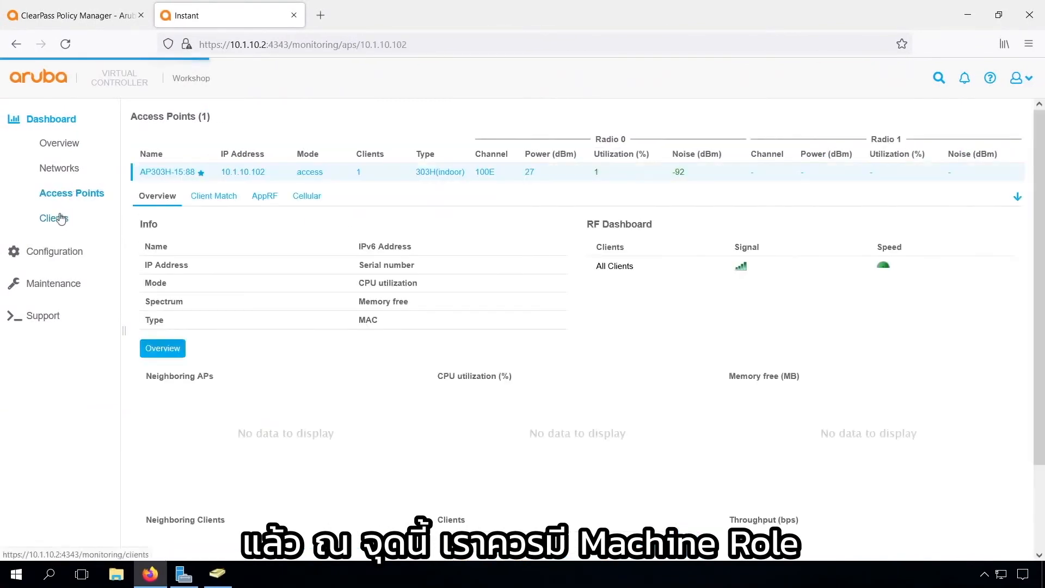
click(60, 217)
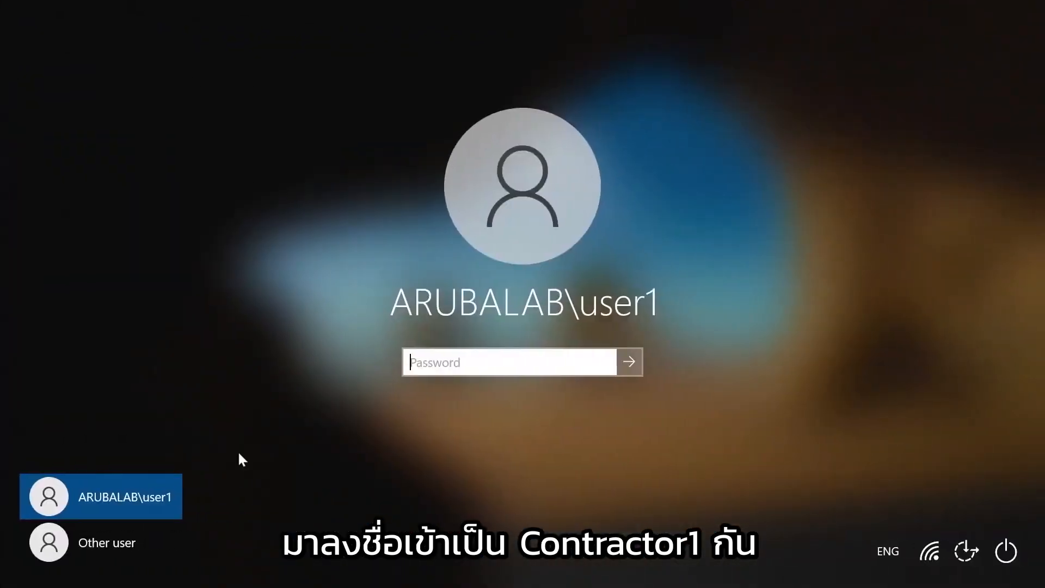
Sign in as a different user with the contractor account and its password
click(116, 542)
text(contractor1)
key(Tab)
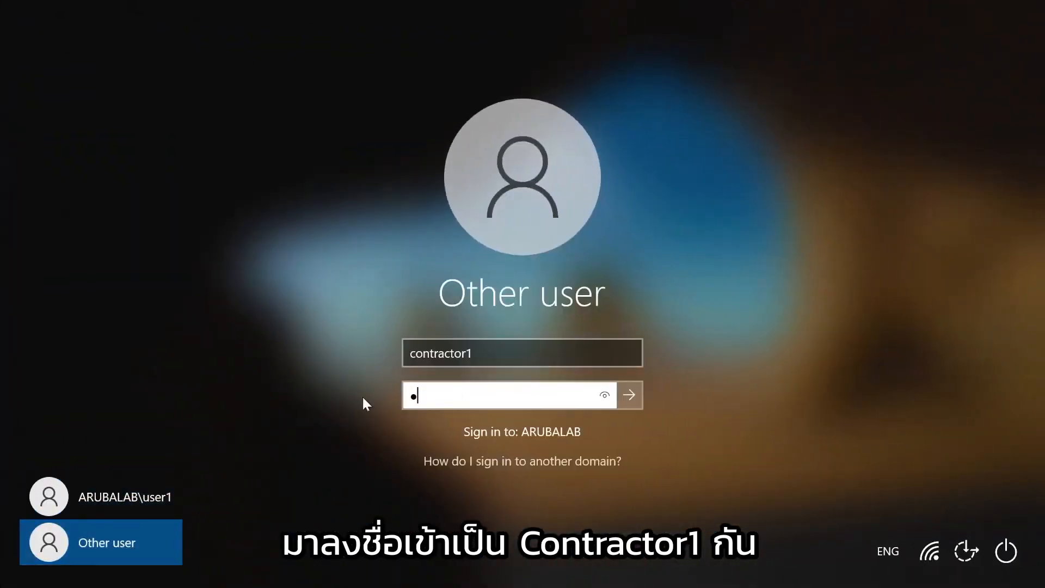
text(•••••••••••)
key(Return)
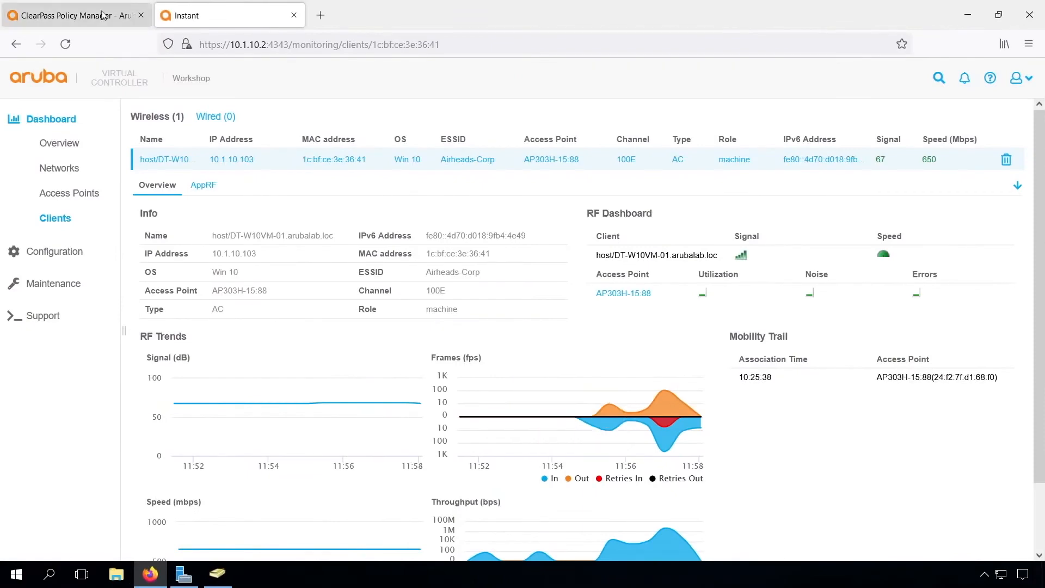
Open the contractor's accepted request, view its RADIUS output returning contractor, then close it
click(102, 15)
click(772, 464)
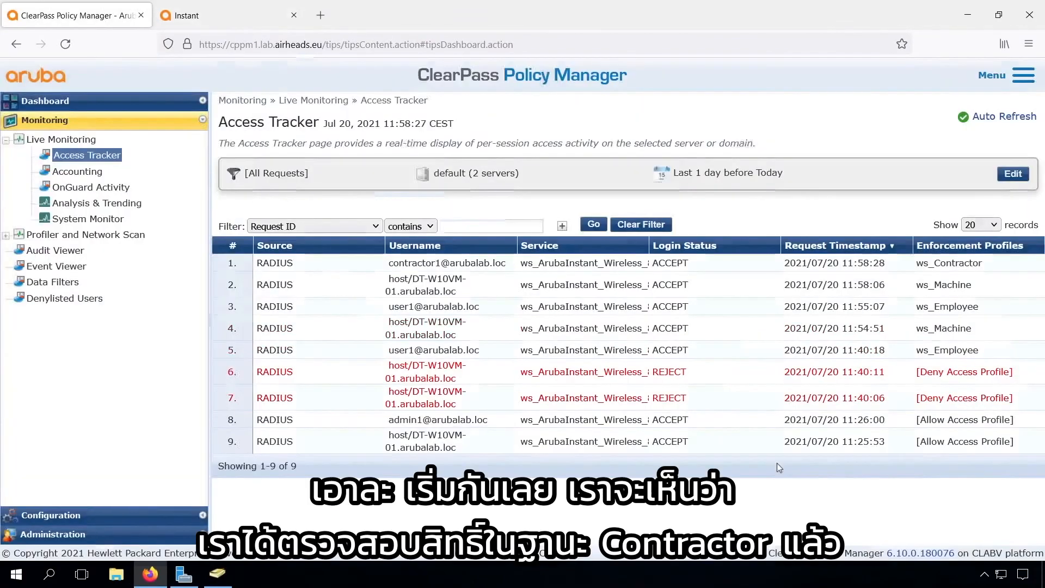
click(486, 265)
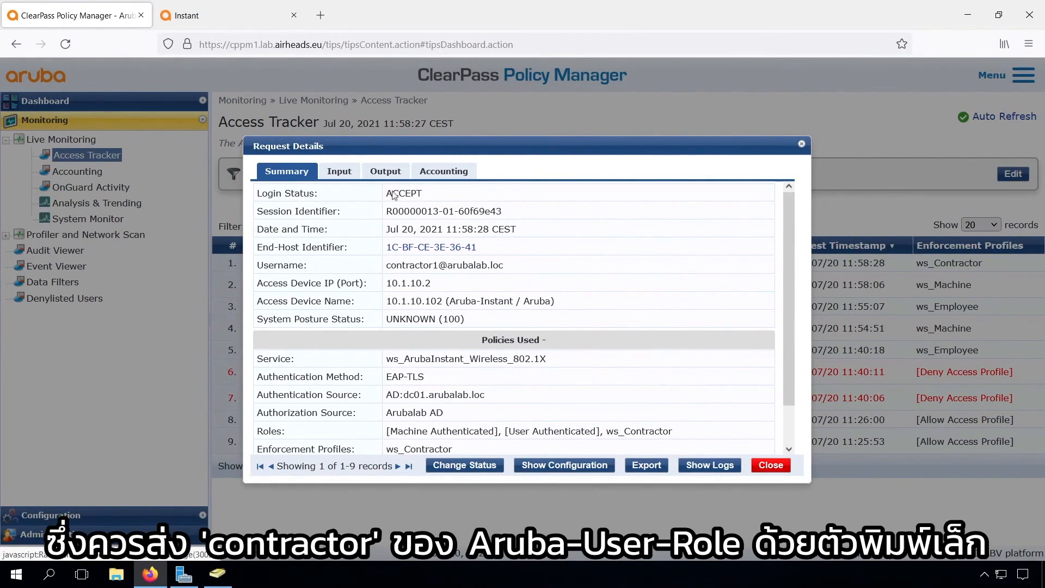
click(386, 171)
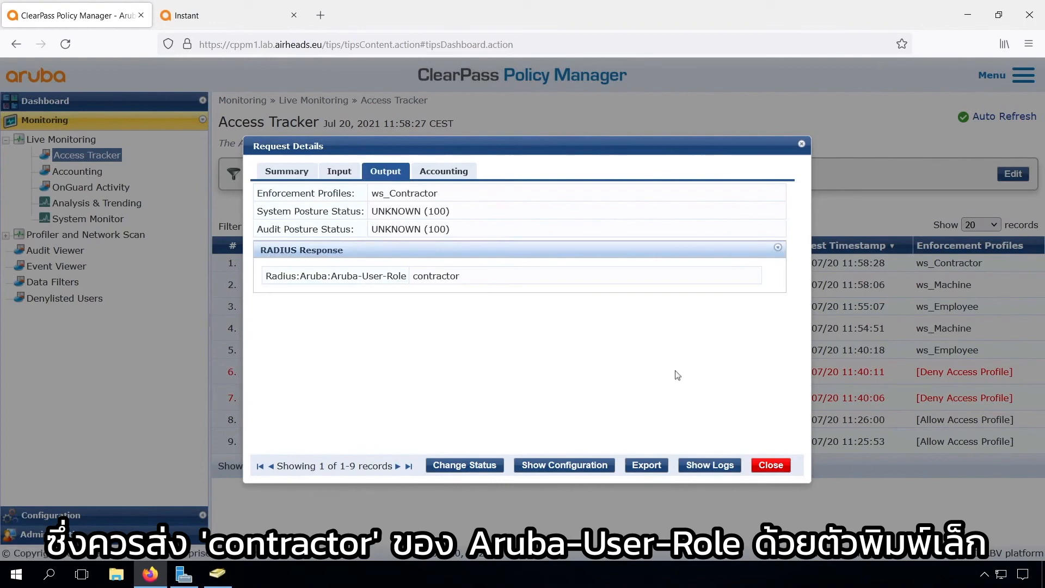
click(771, 464)
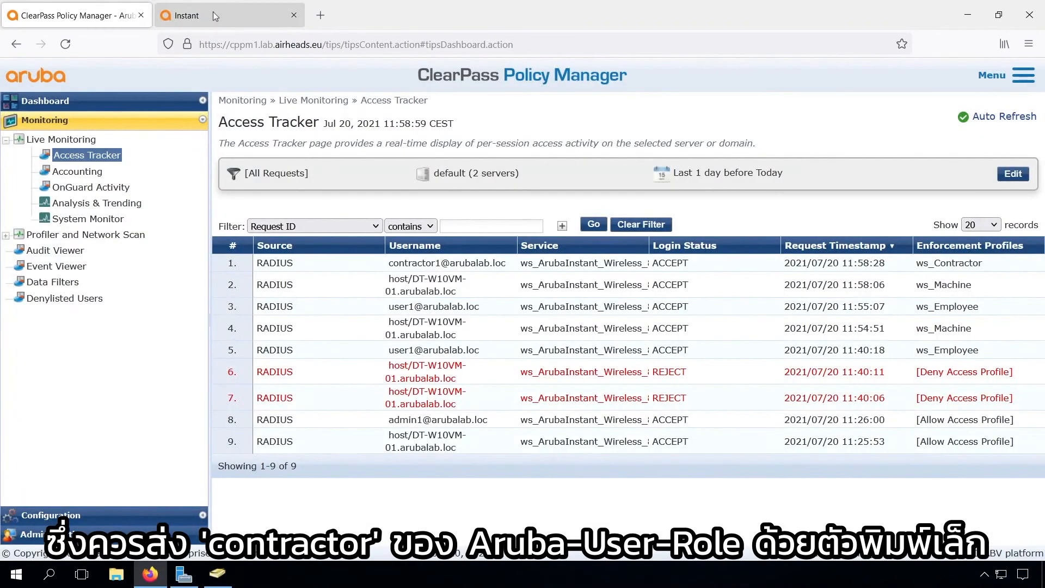
click(214, 11)
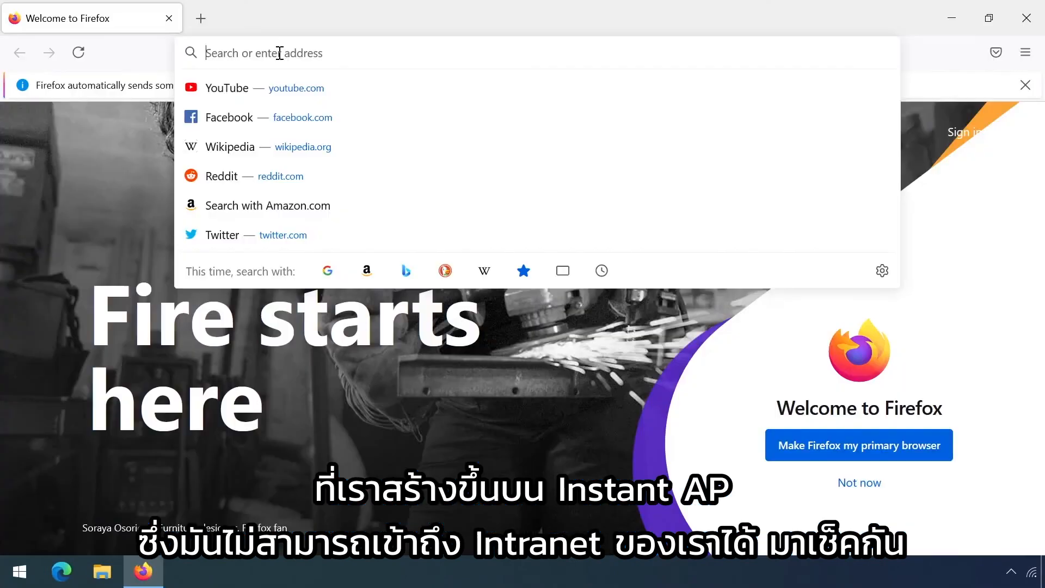
text(http://intranet.arubalab.loc)
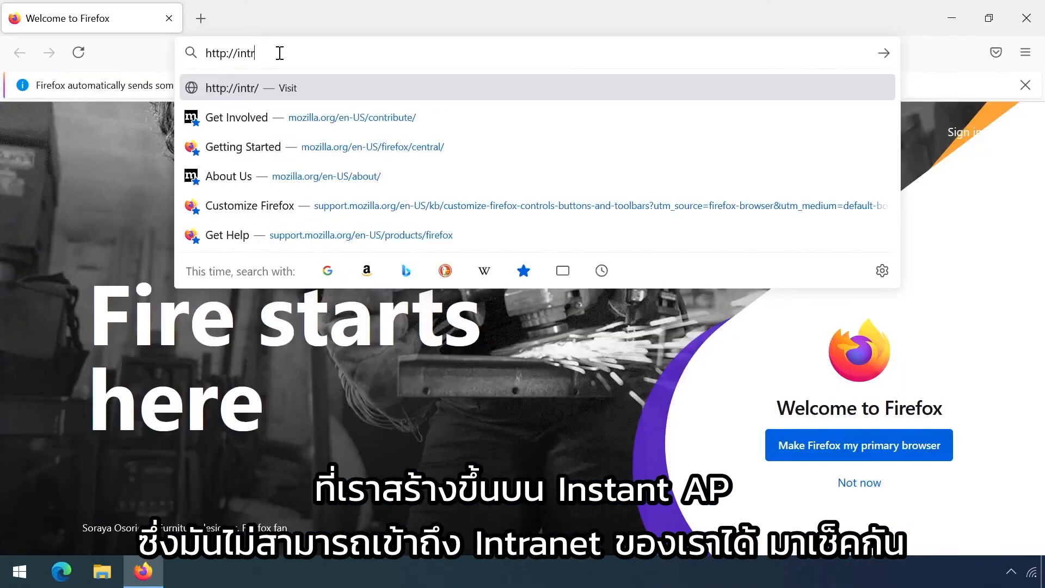
key(Return)
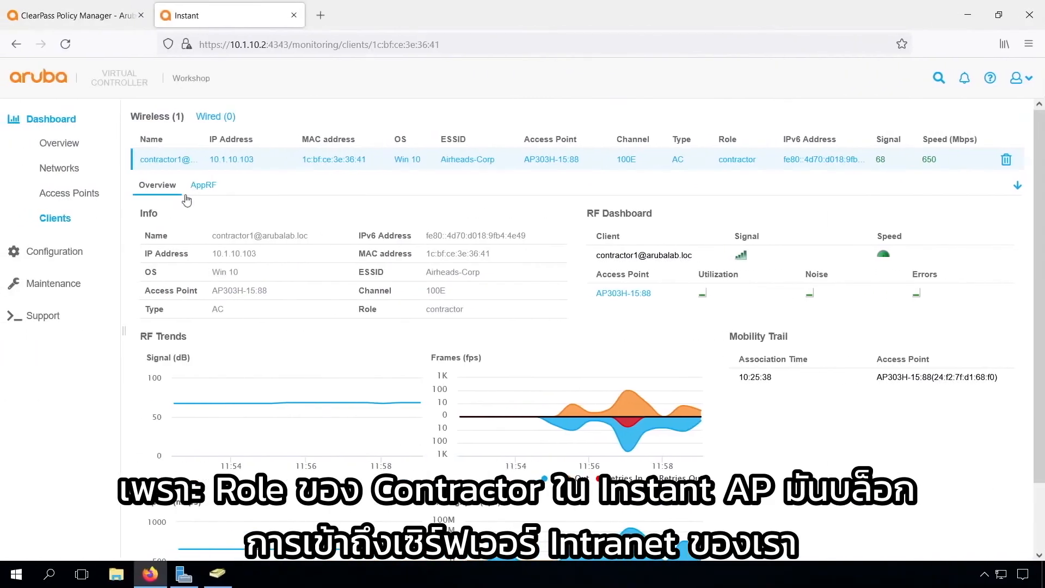
click(96, 16)
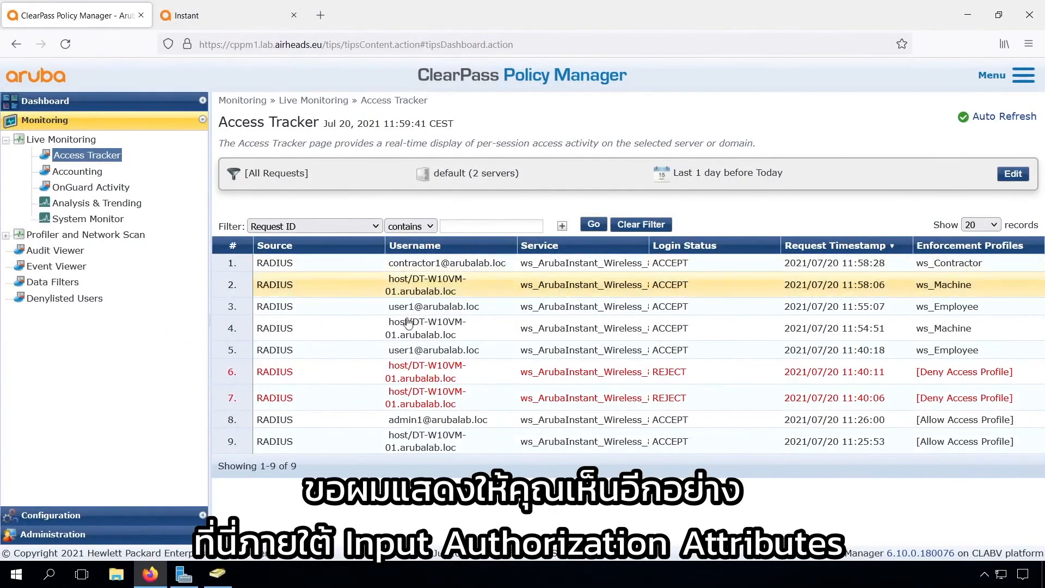
Expand the contractor request's authorization attributes and highlight Workshop Contractors and the memberOf string
click(426, 265)
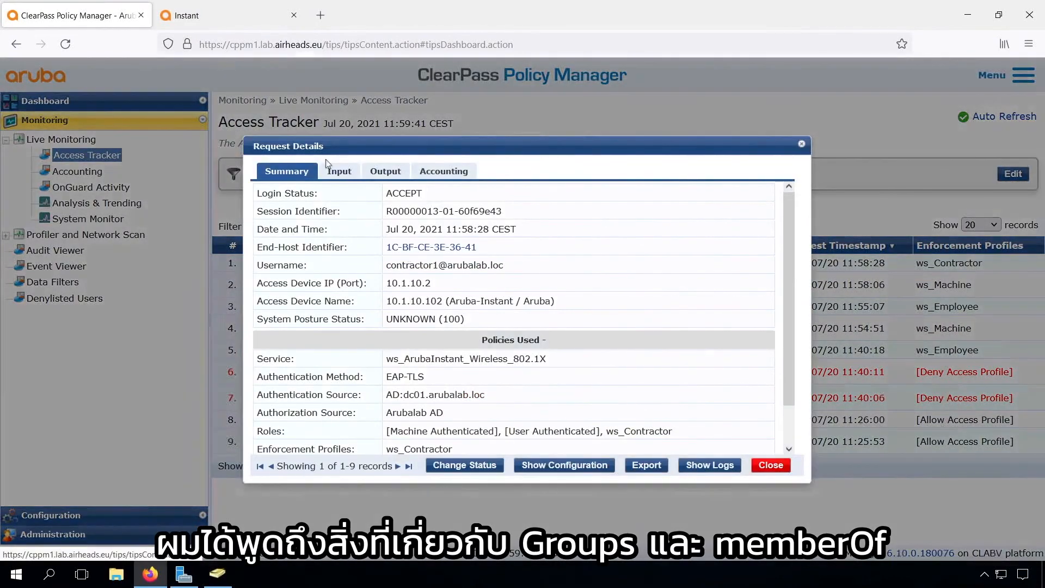
click(340, 173)
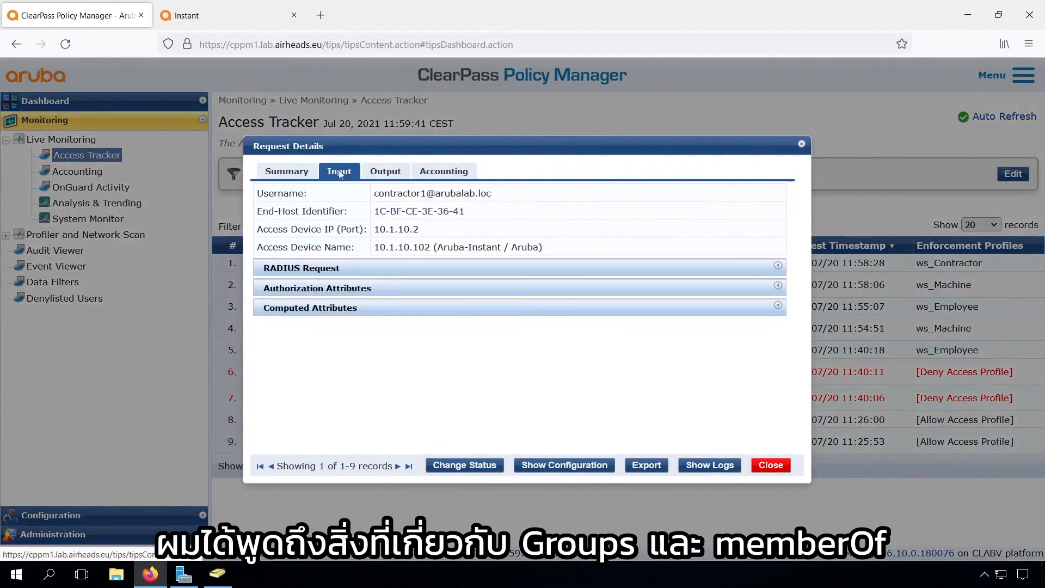
click(326, 290)
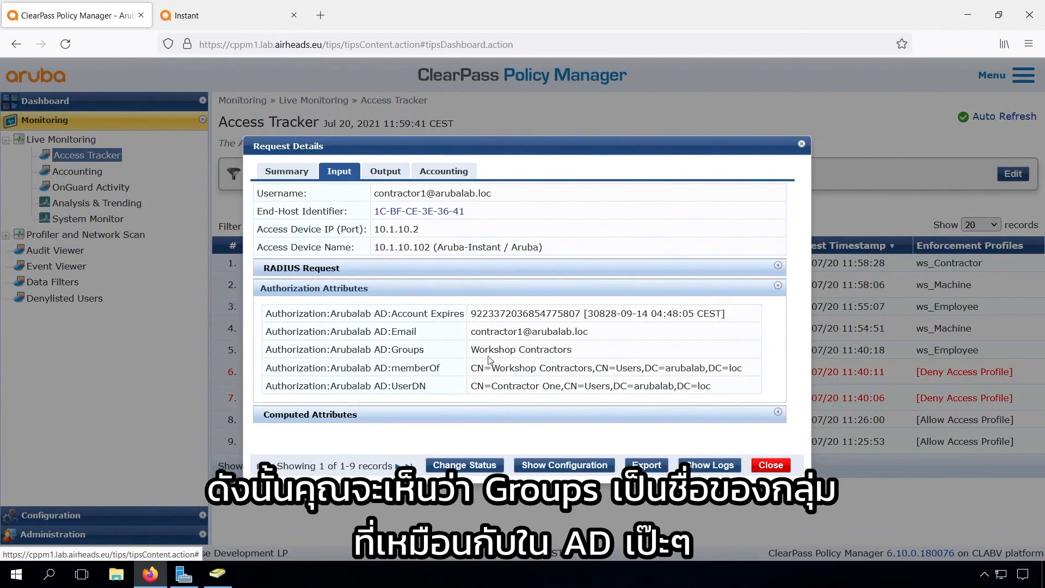
drag(471, 350, 571, 349)
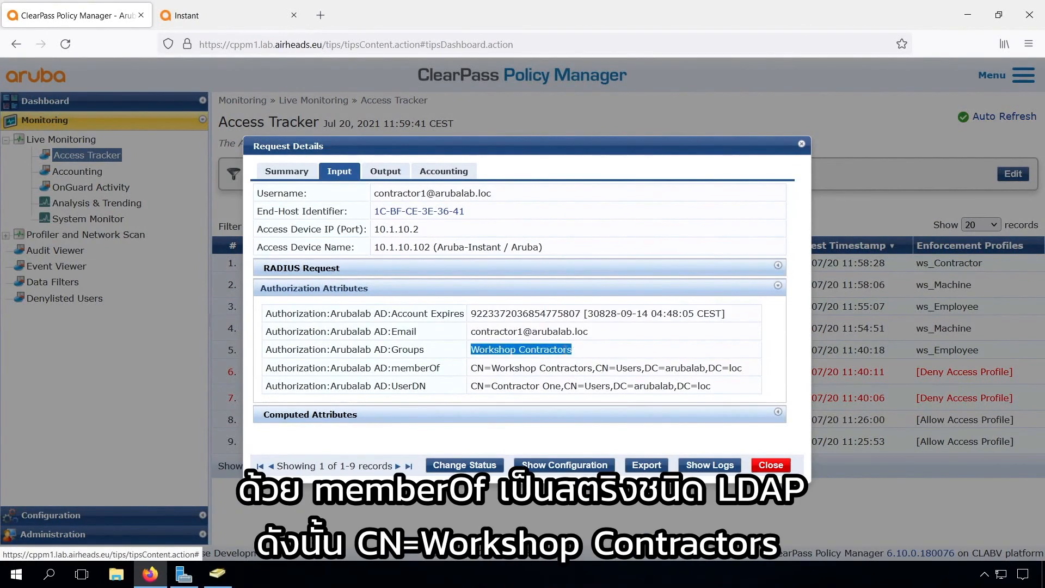
drag(471, 368, 744, 375)
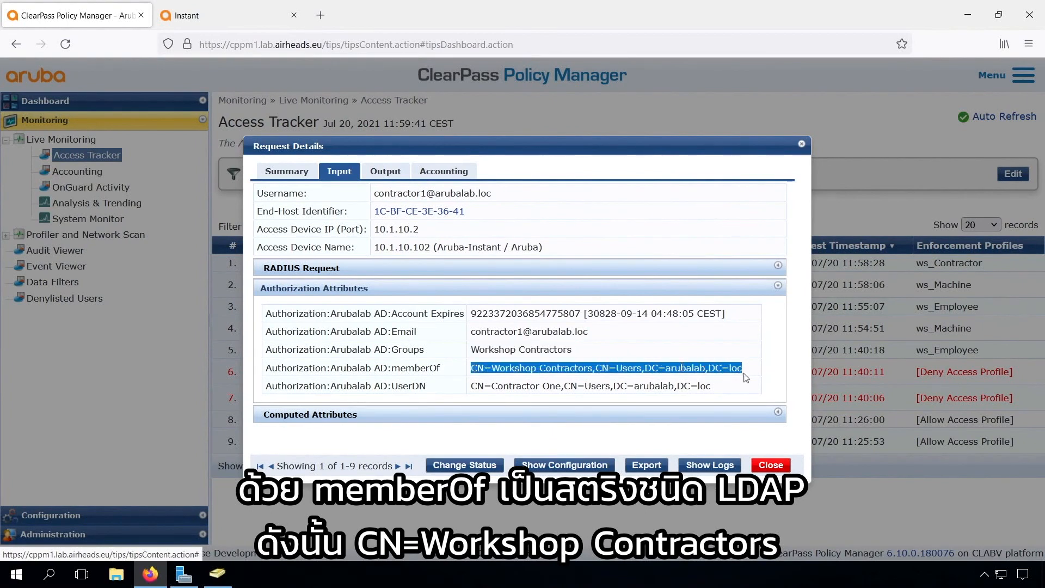